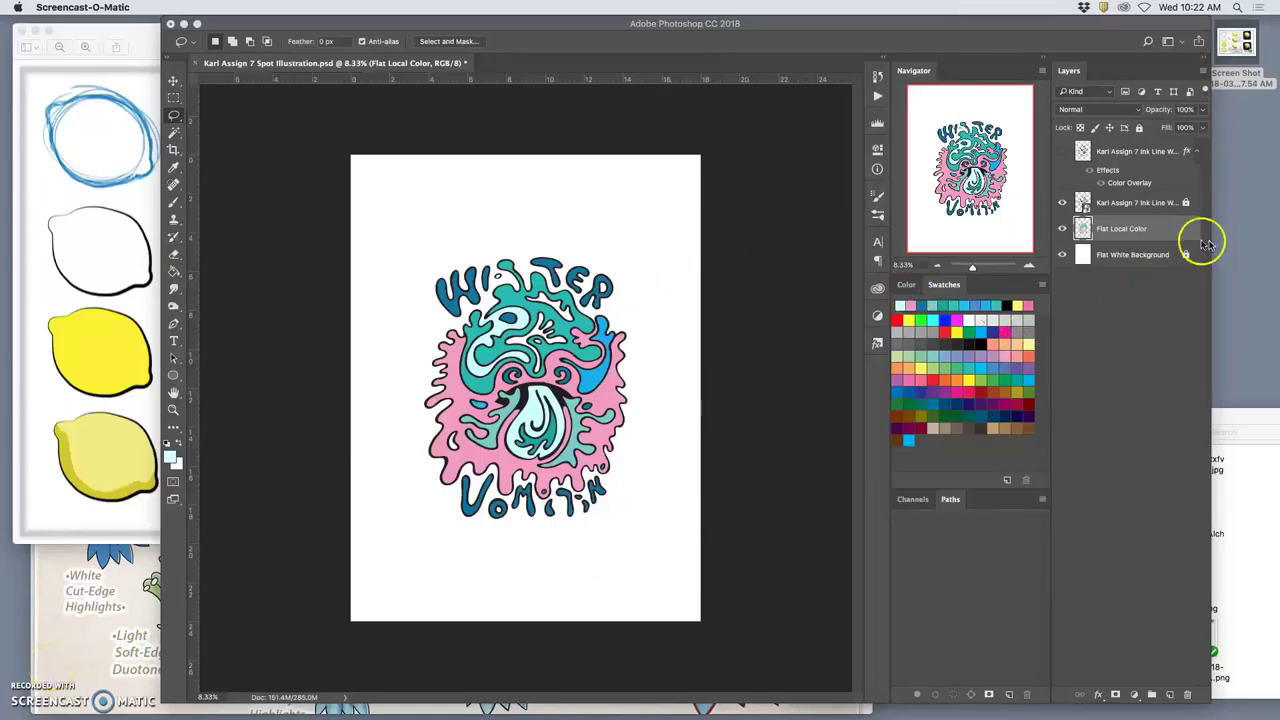
- Hide the Flat Local Color layer and toggle the top ink layer, leaving black line art on white
click(1062, 228)
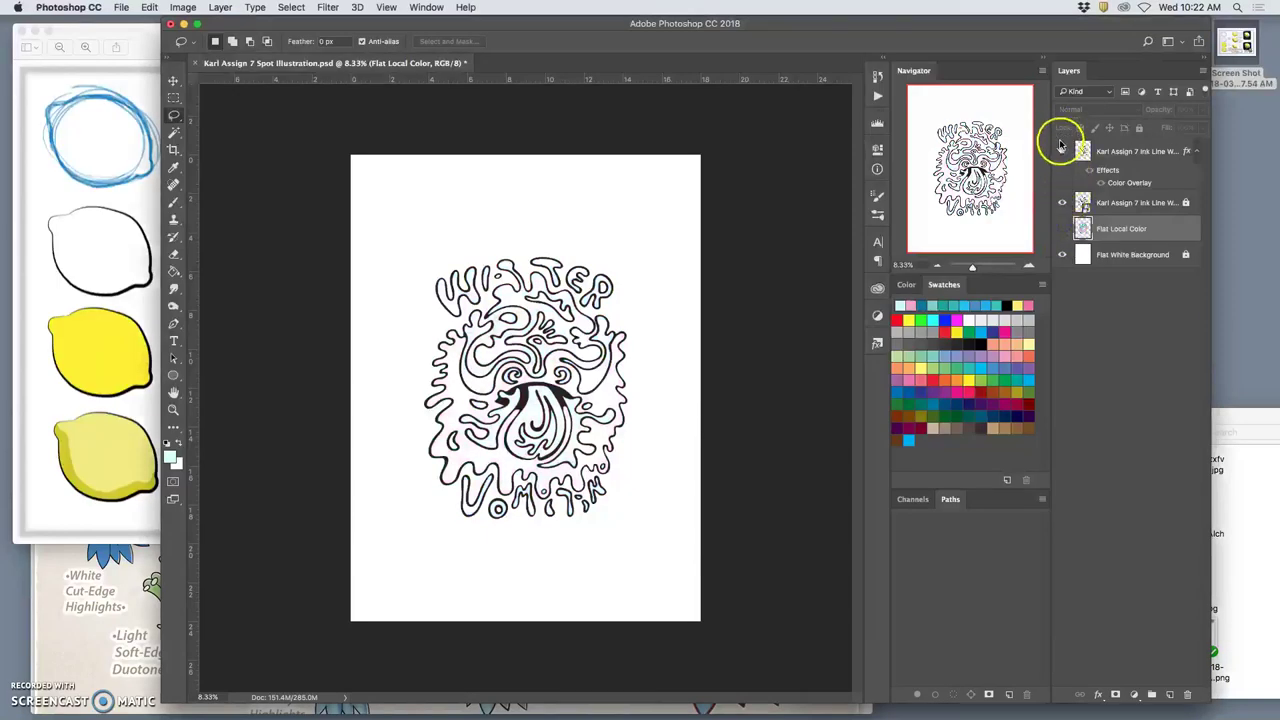
click(1063, 152)
click(1063, 152)
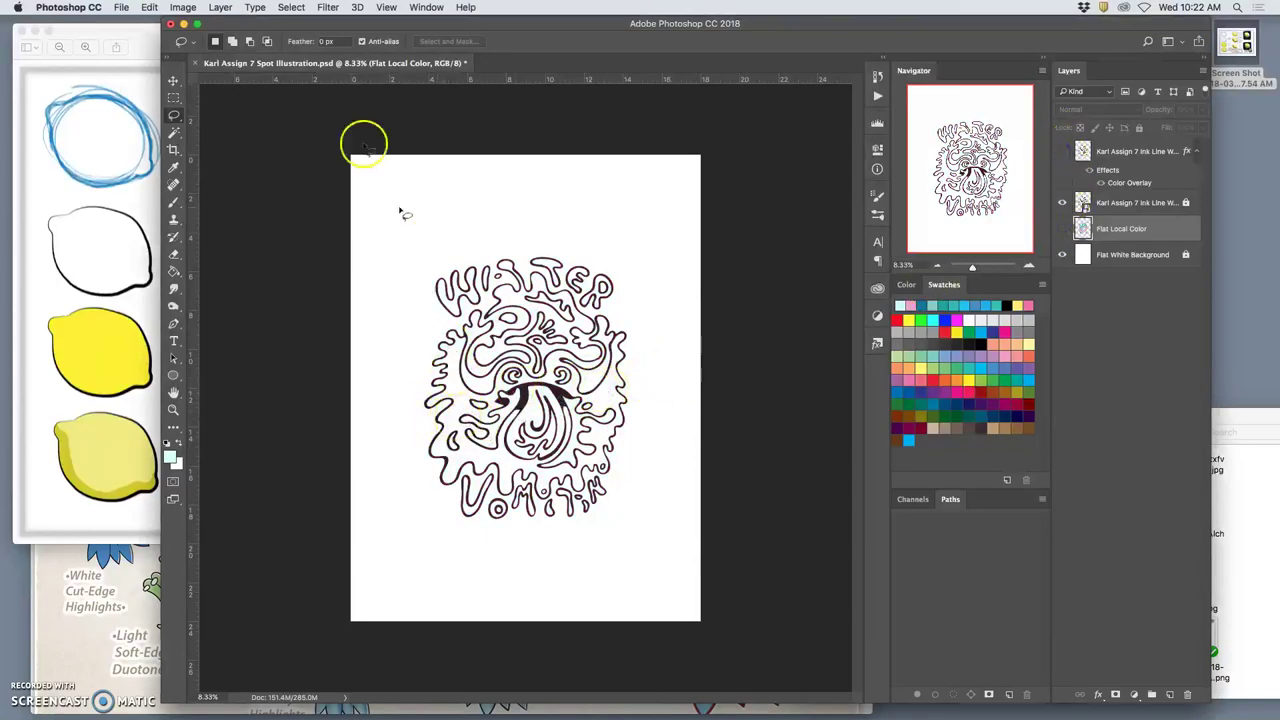
click(183, 8)
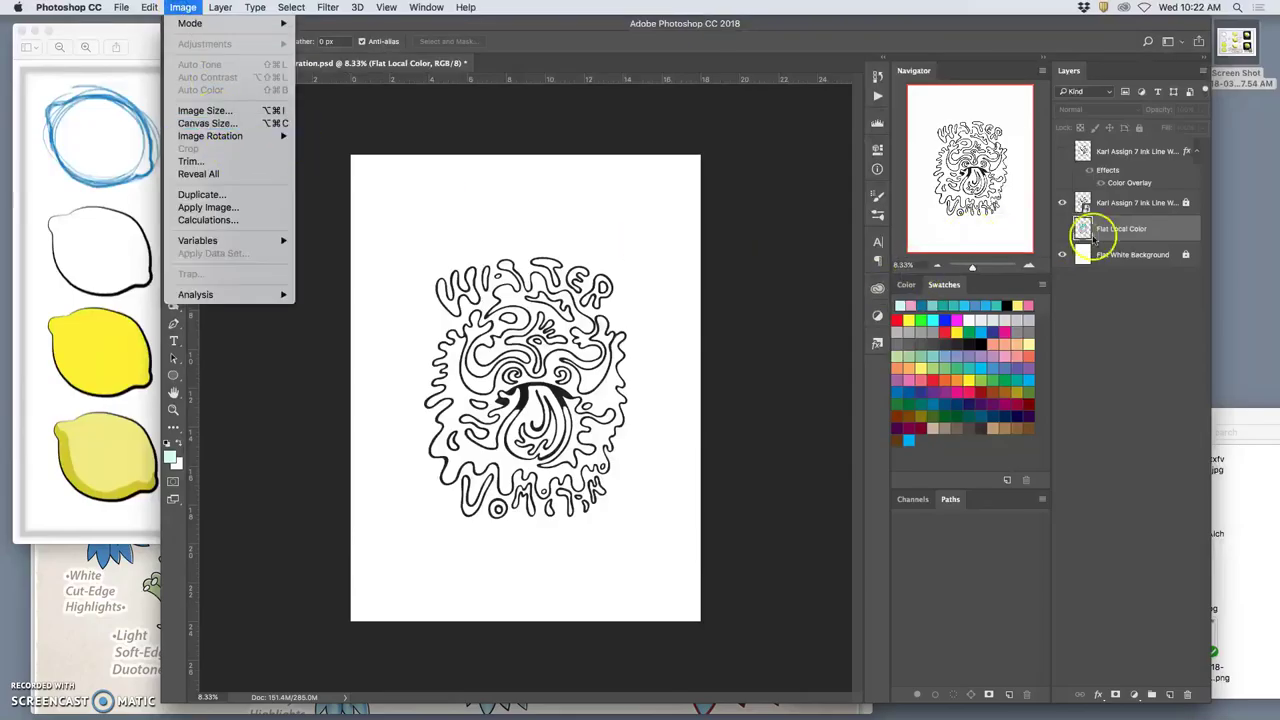
click(257, 110)
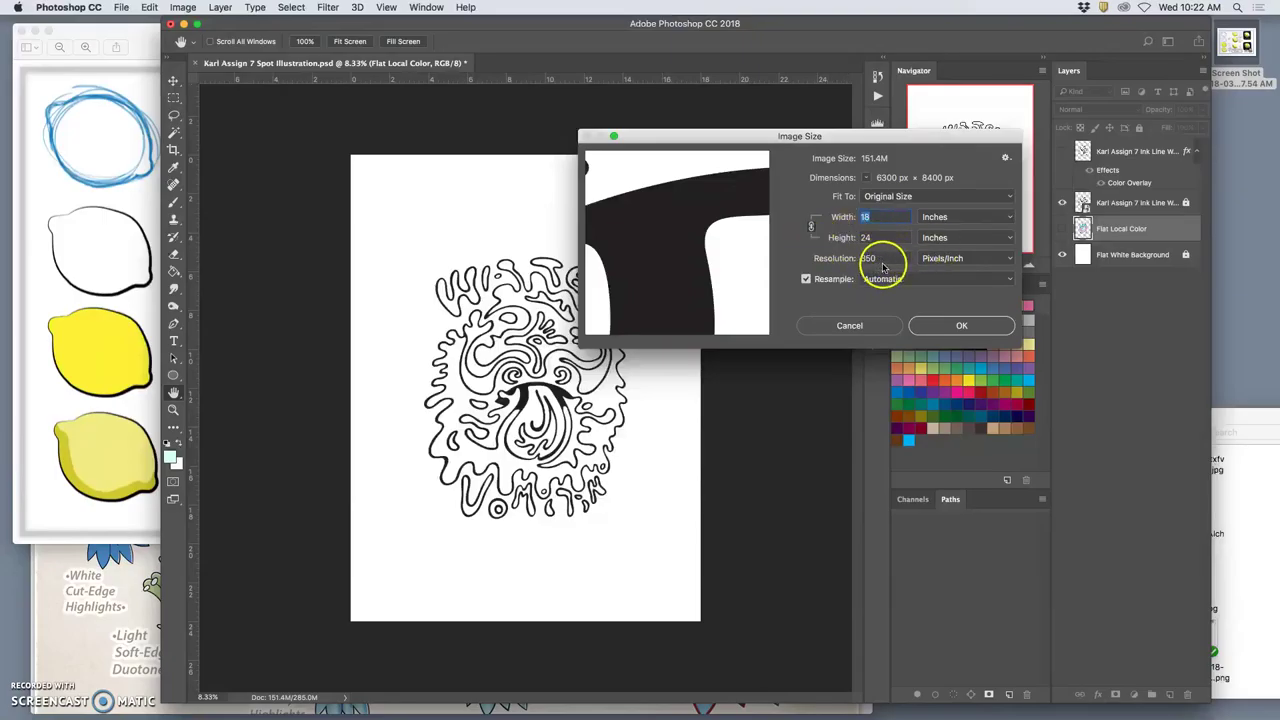
click(960, 325)
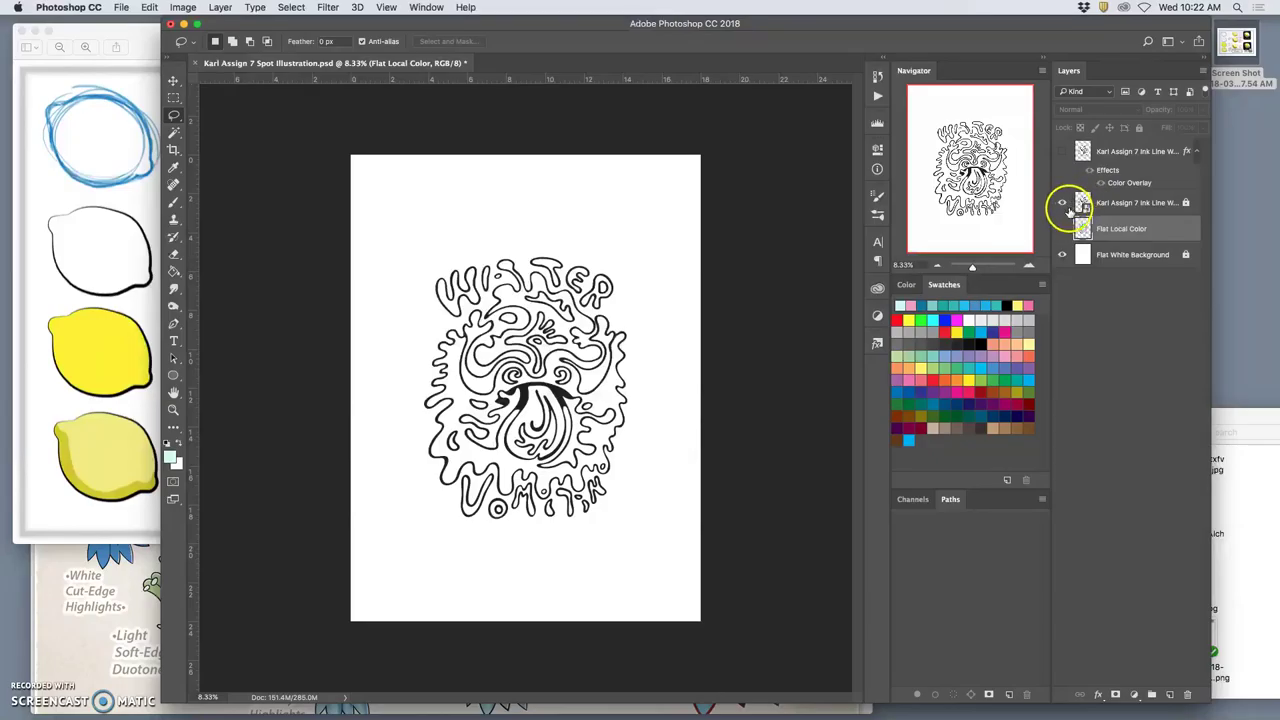
- On the Ink Line Work layer, Magic Wand-select the white space outside the outlines with Contiguous on
click(1082, 201)
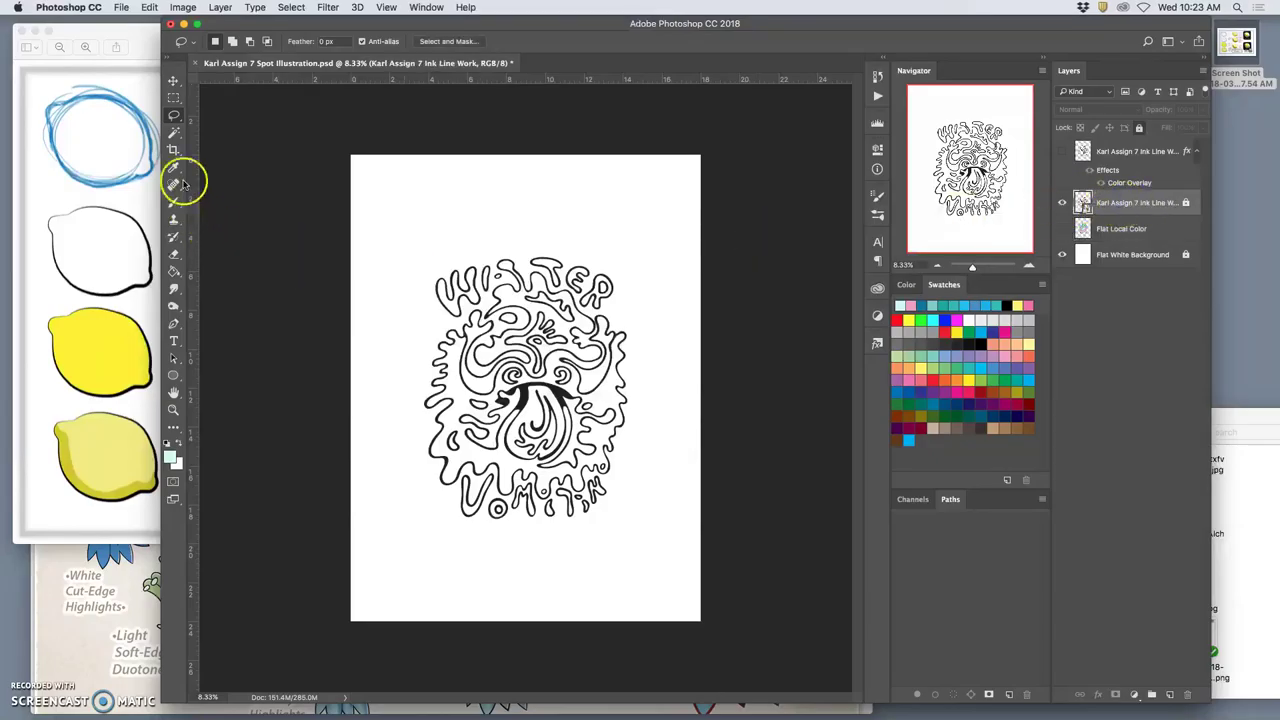
click(174, 132)
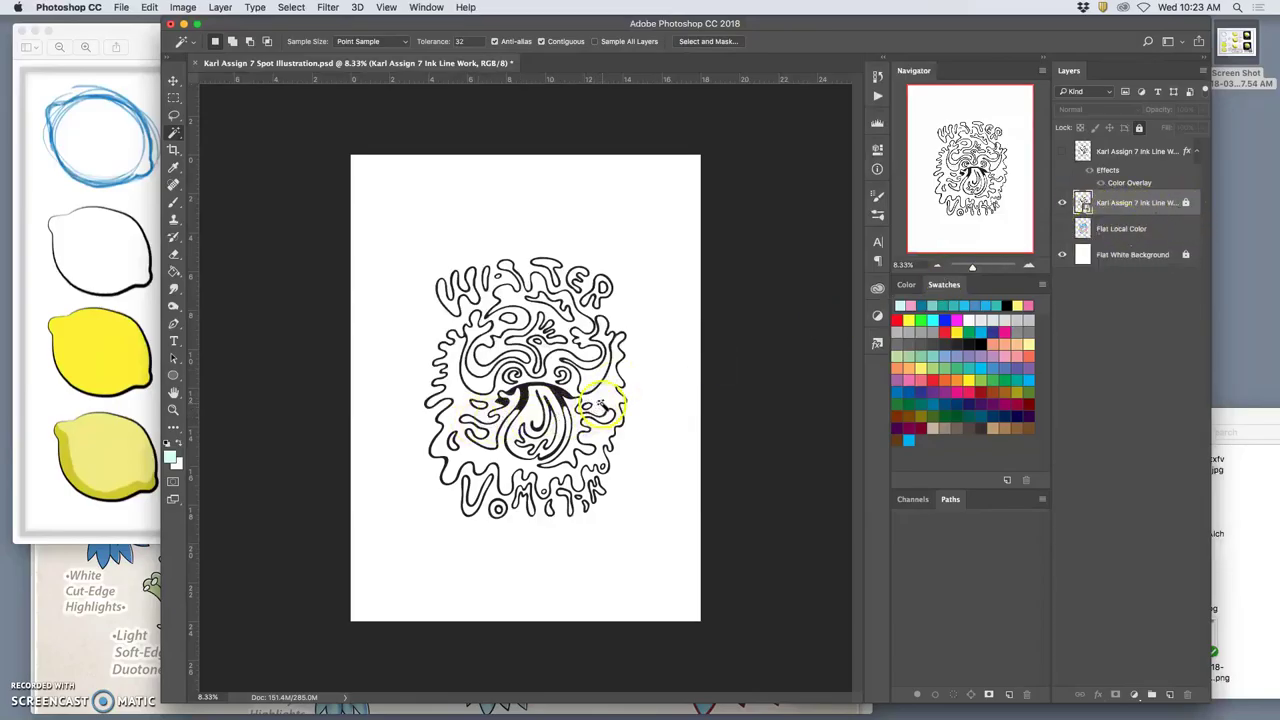
click(540, 42)
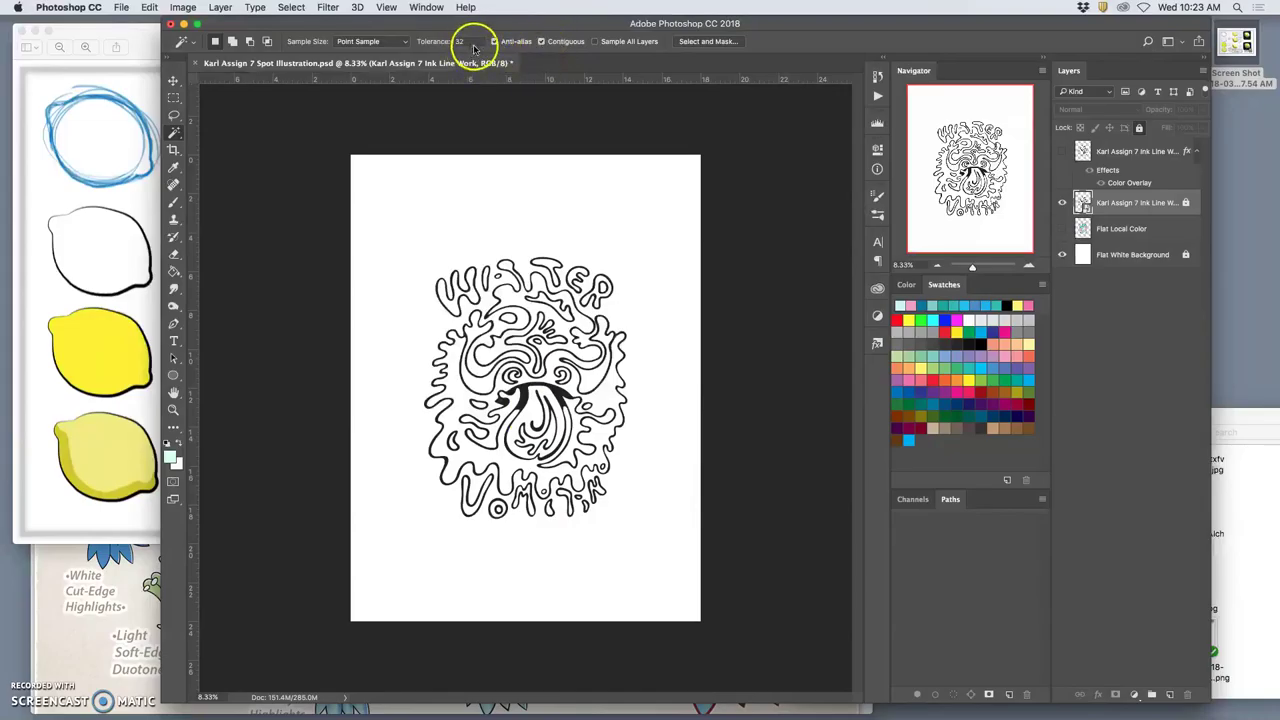
click(515, 305)
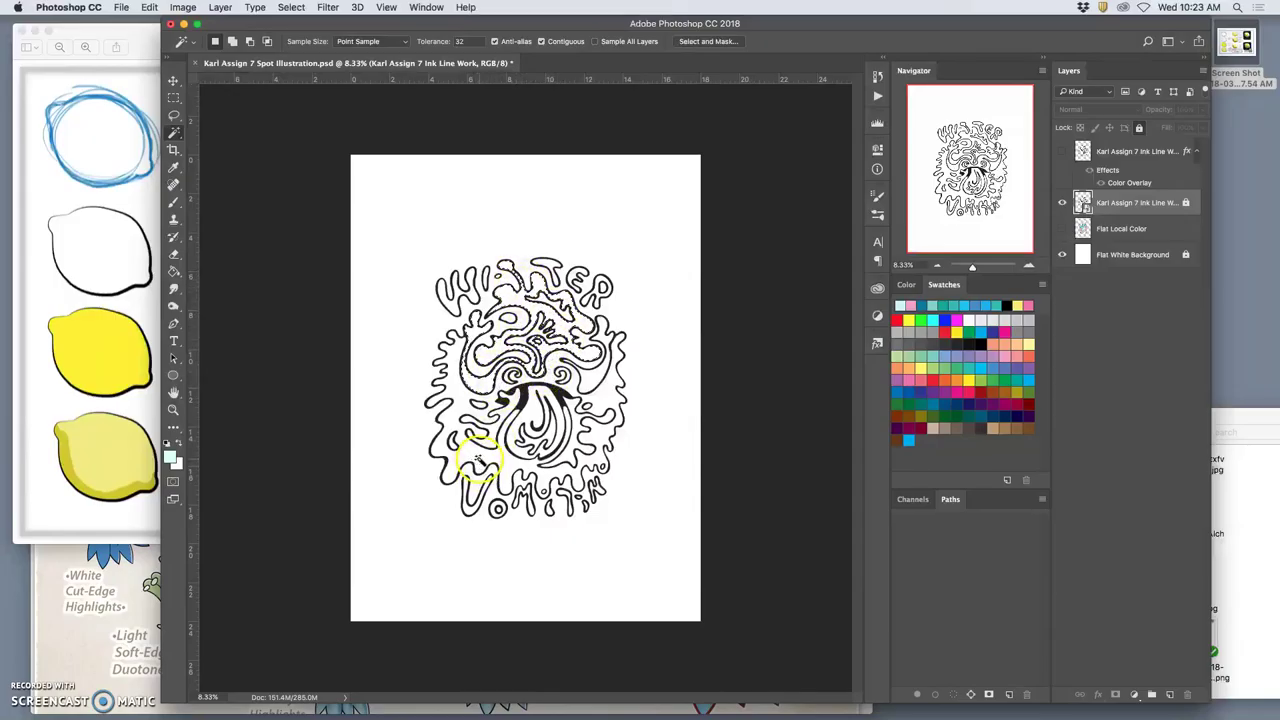
click(480, 460)
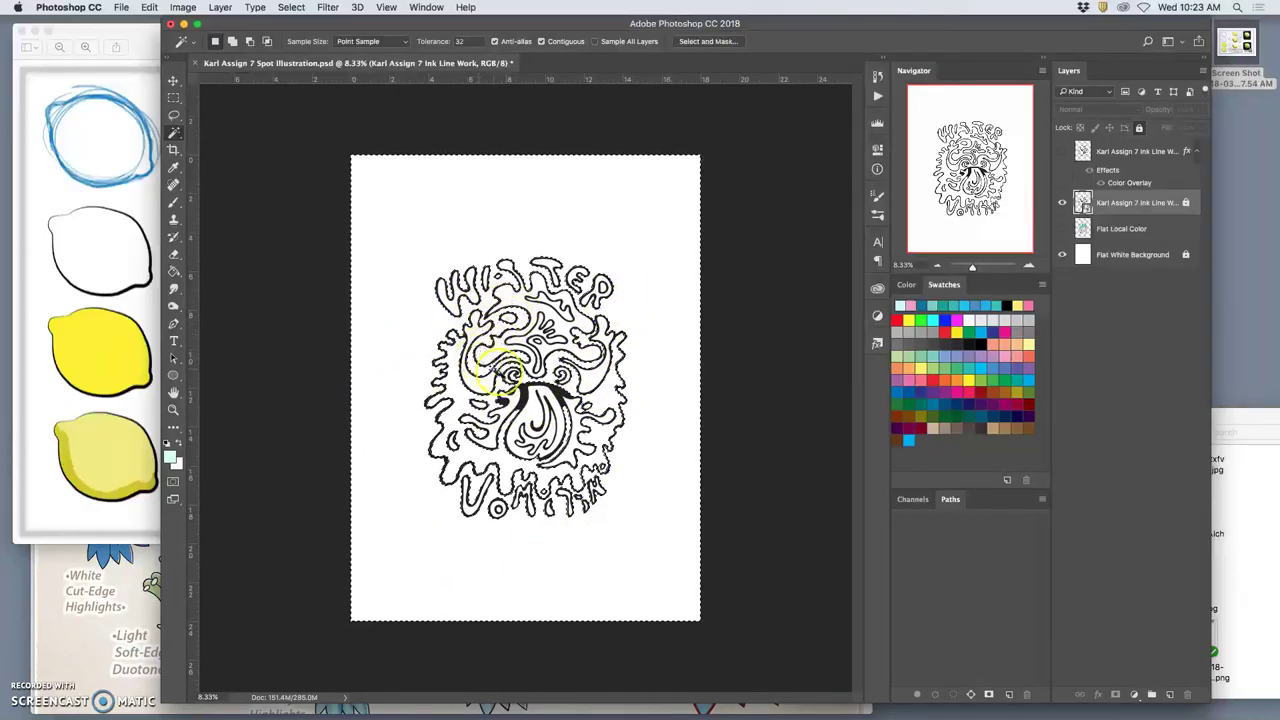
- Hide the Ink Line Work layer and show Flat Local Color to view the flat colours alone
click(1062, 202)
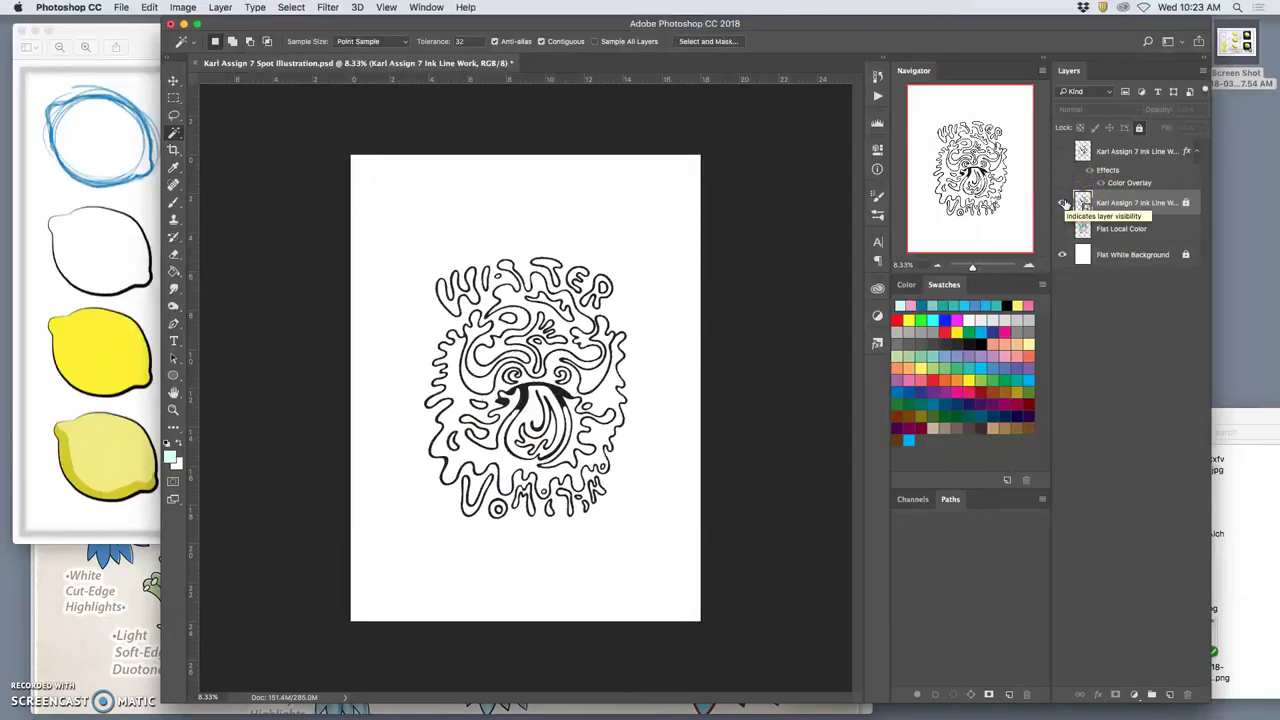
click(1064, 203)
click(1062, 228)
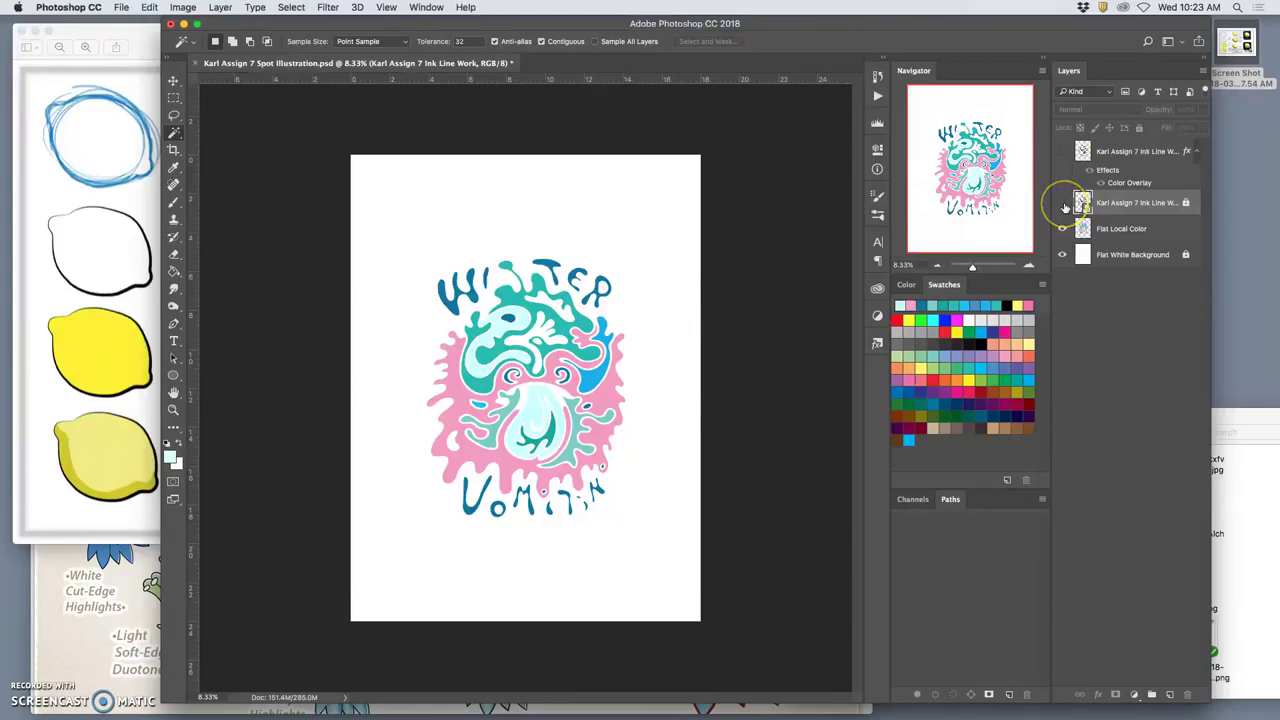
- Review the Digital Coloring Primer lemon chart in Preview, then return to the Photoshop illustration
click(130, 90)
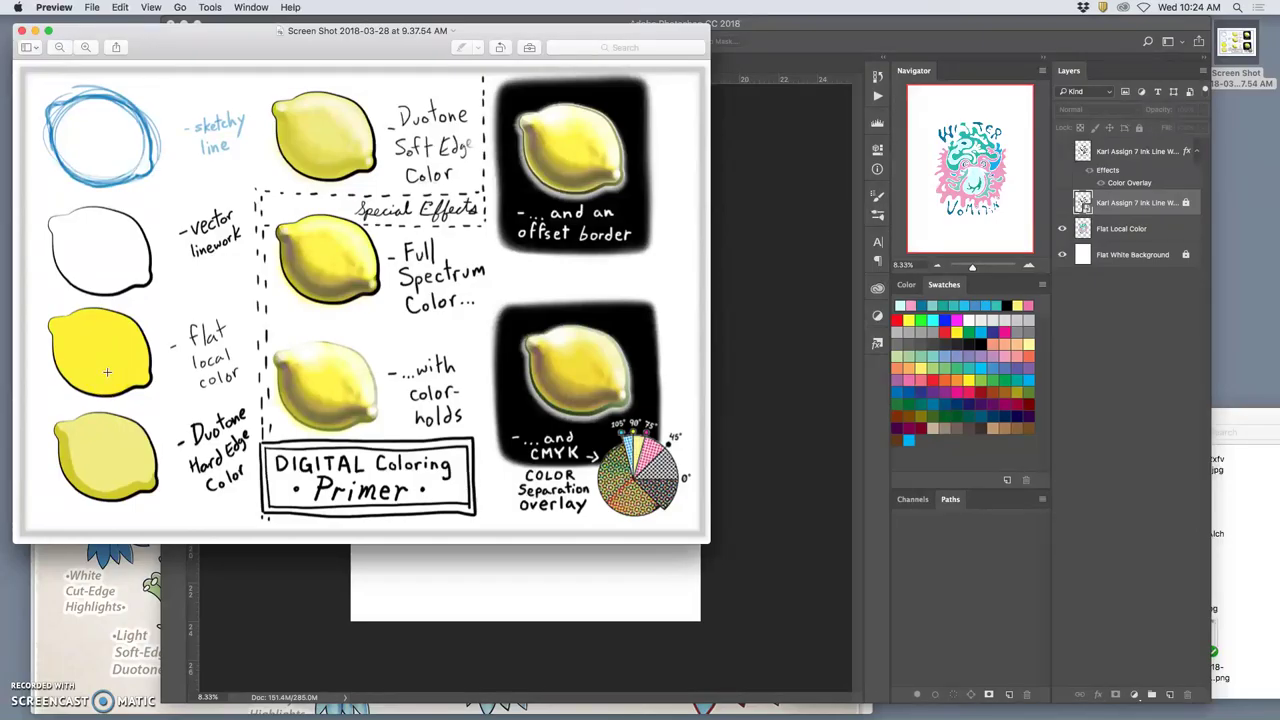
click(560, 611)
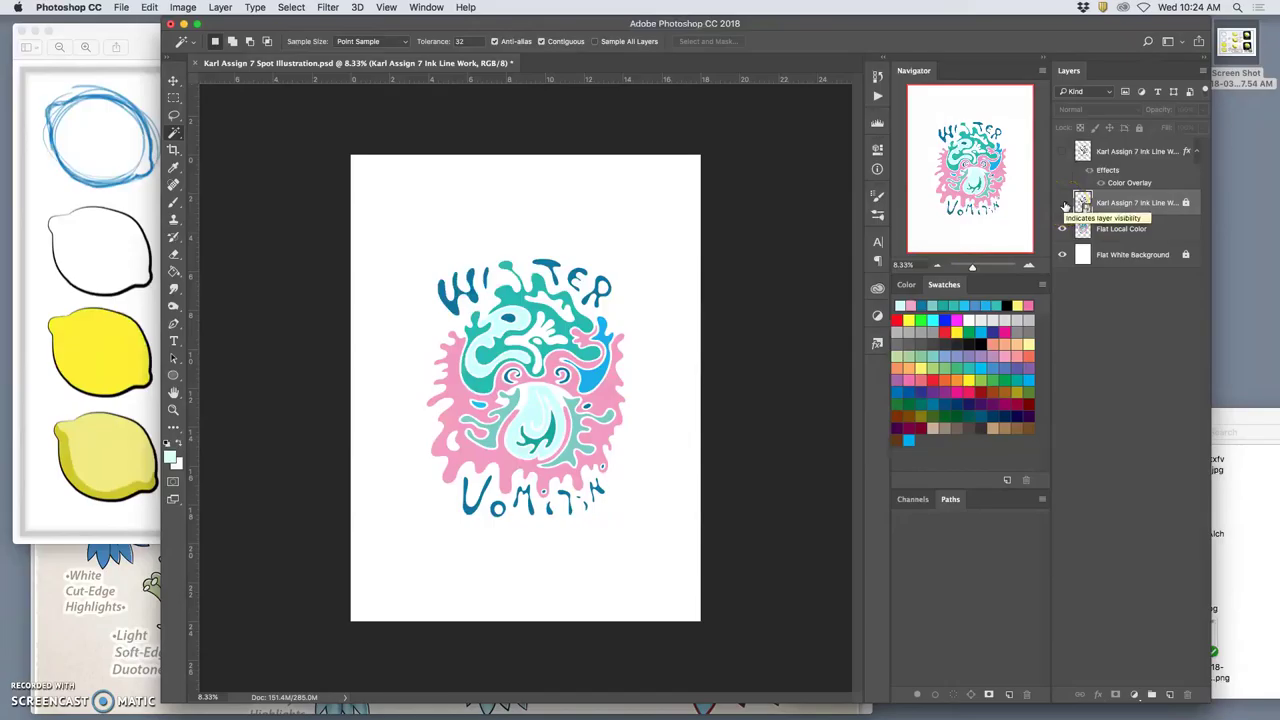
- On the Flat Local Color layer, Paint Bucket-fill the pink splash with a teal swatch
click(1063, 203)
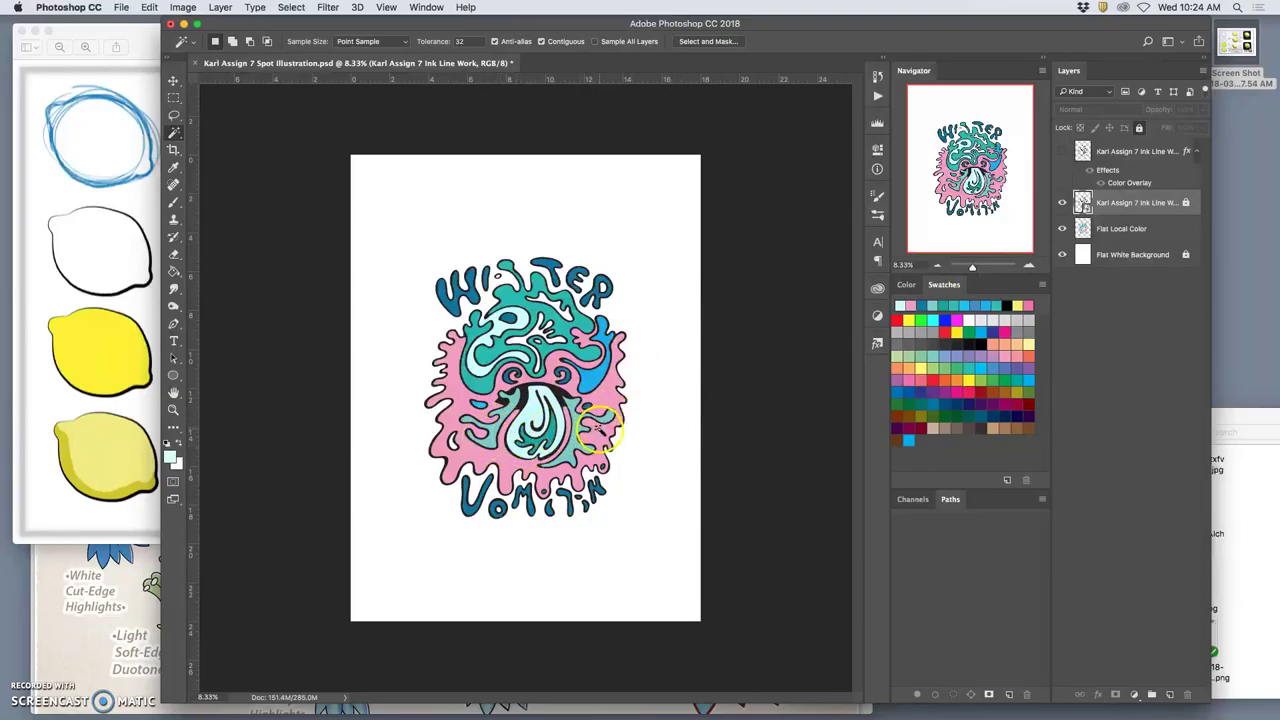
click(1062, 204)
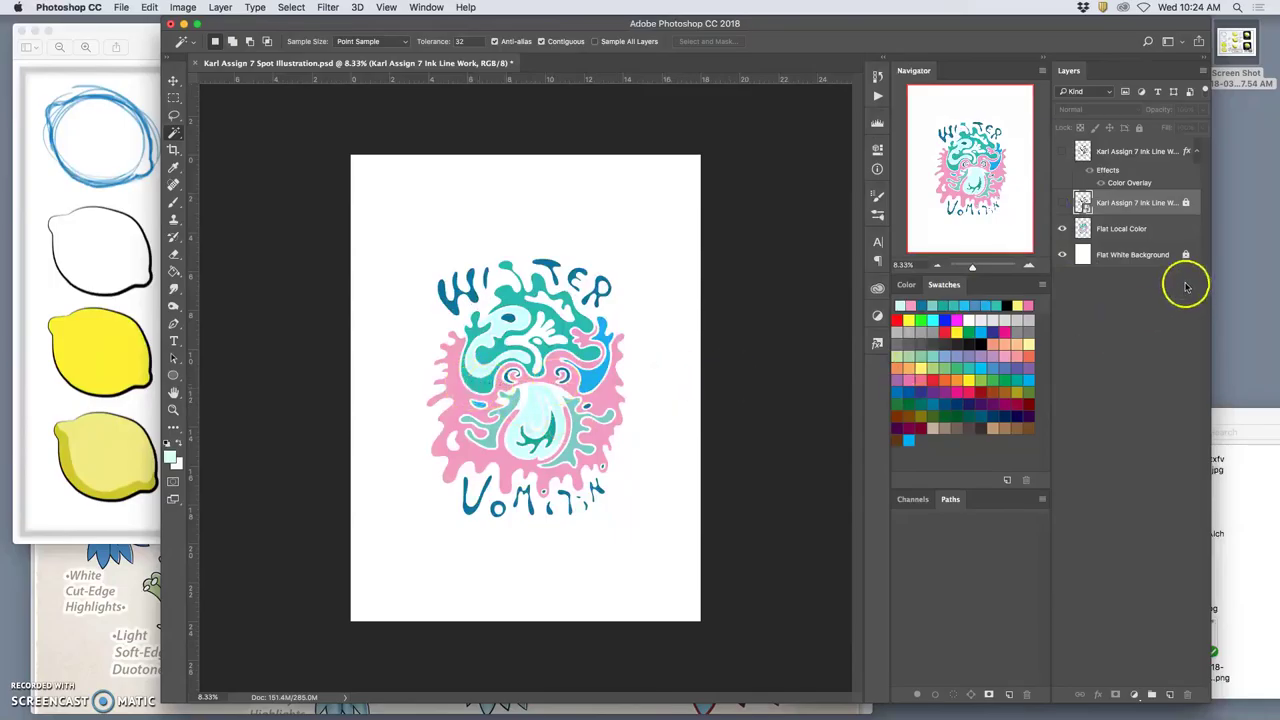
click(1136, 232)
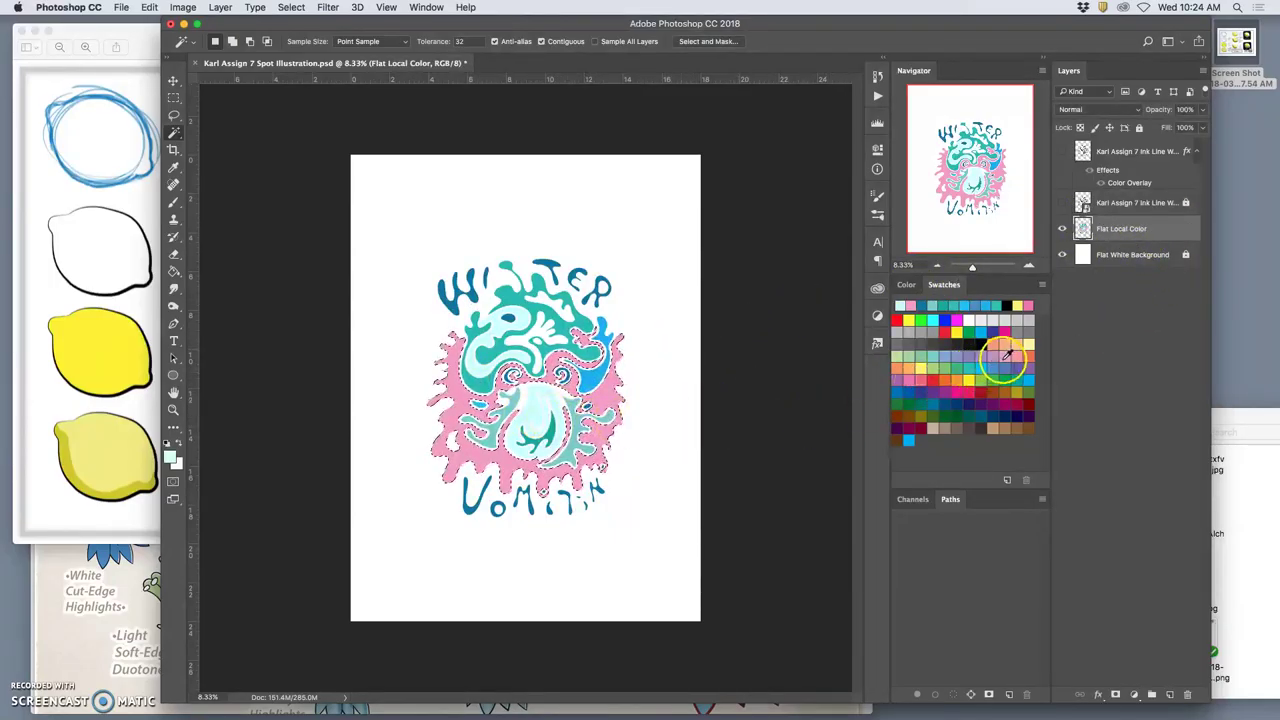
click(1005, 345)
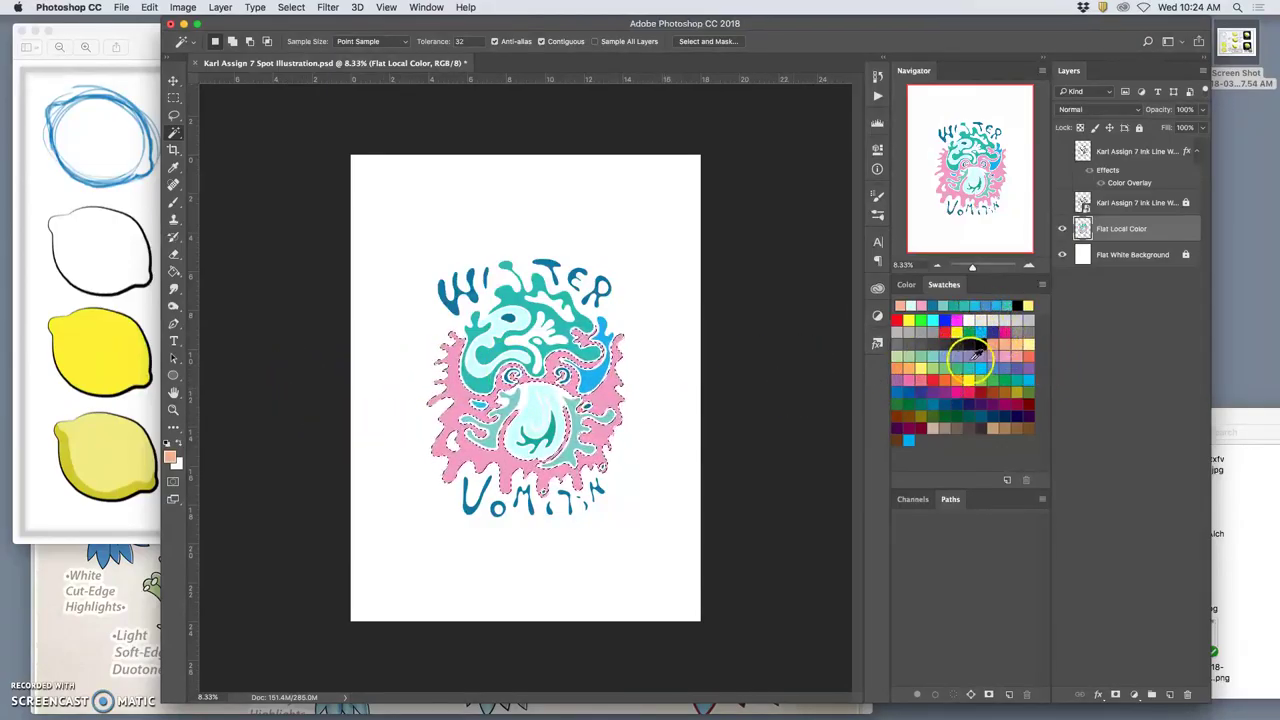
click(929, 355)
click(174, 272)
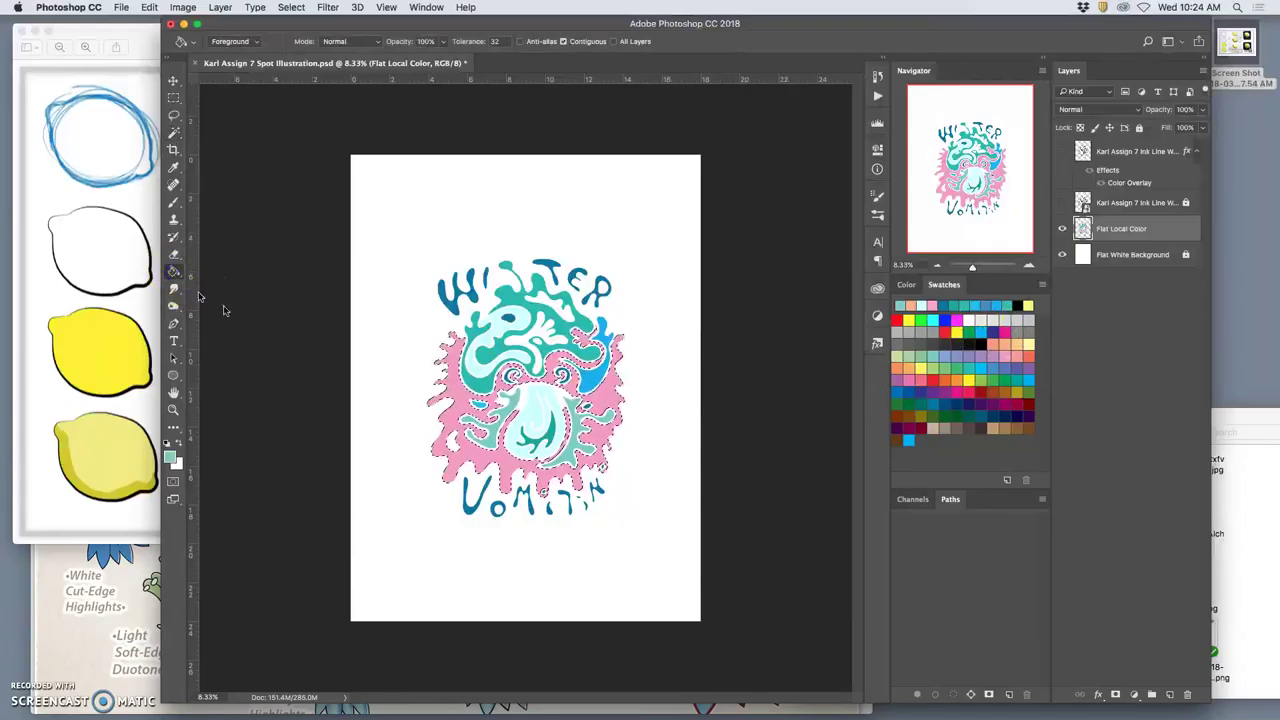
click(603, 452)
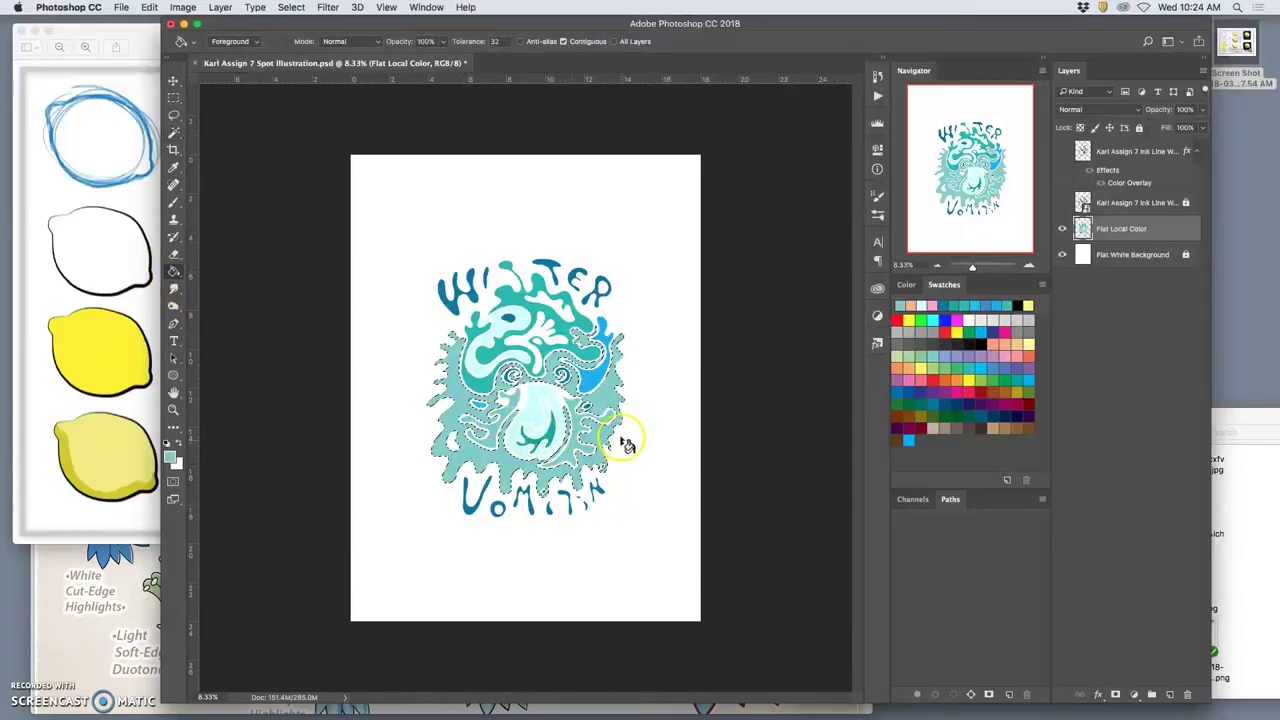
- Refill the splash with salmon pink, then bring it back to the original pink
click(1010, 356)
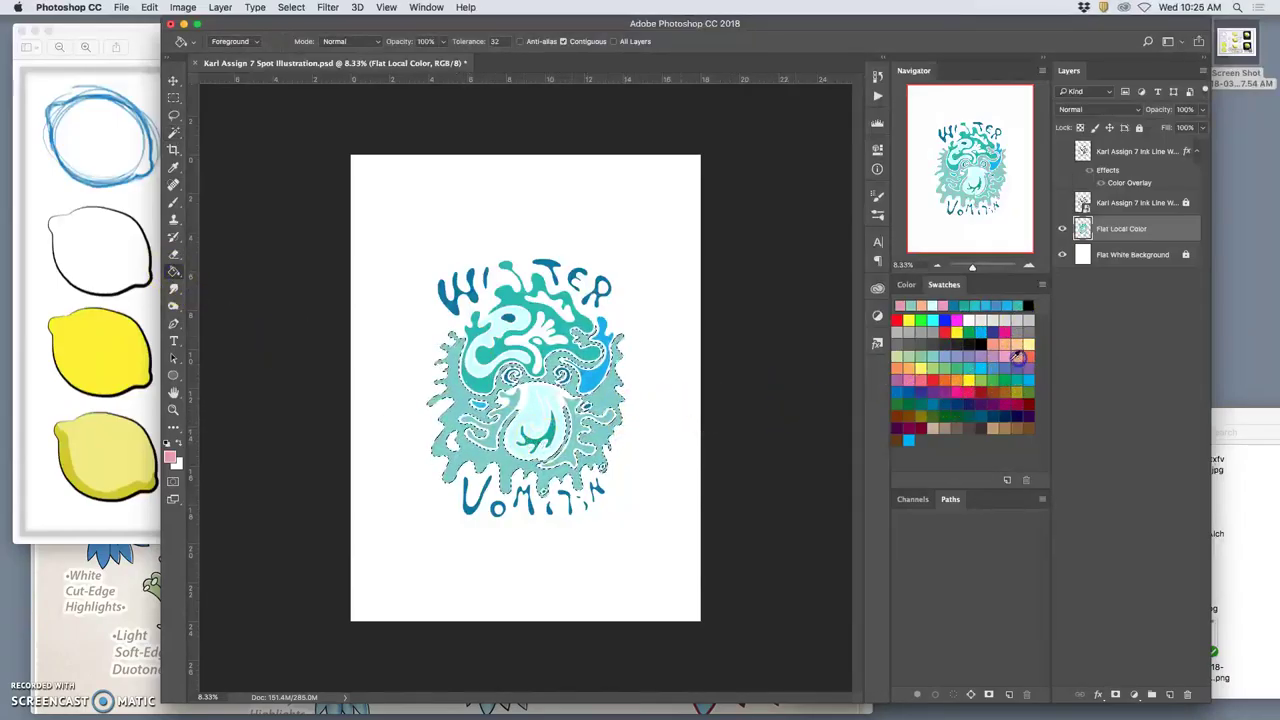
click(451, 378)
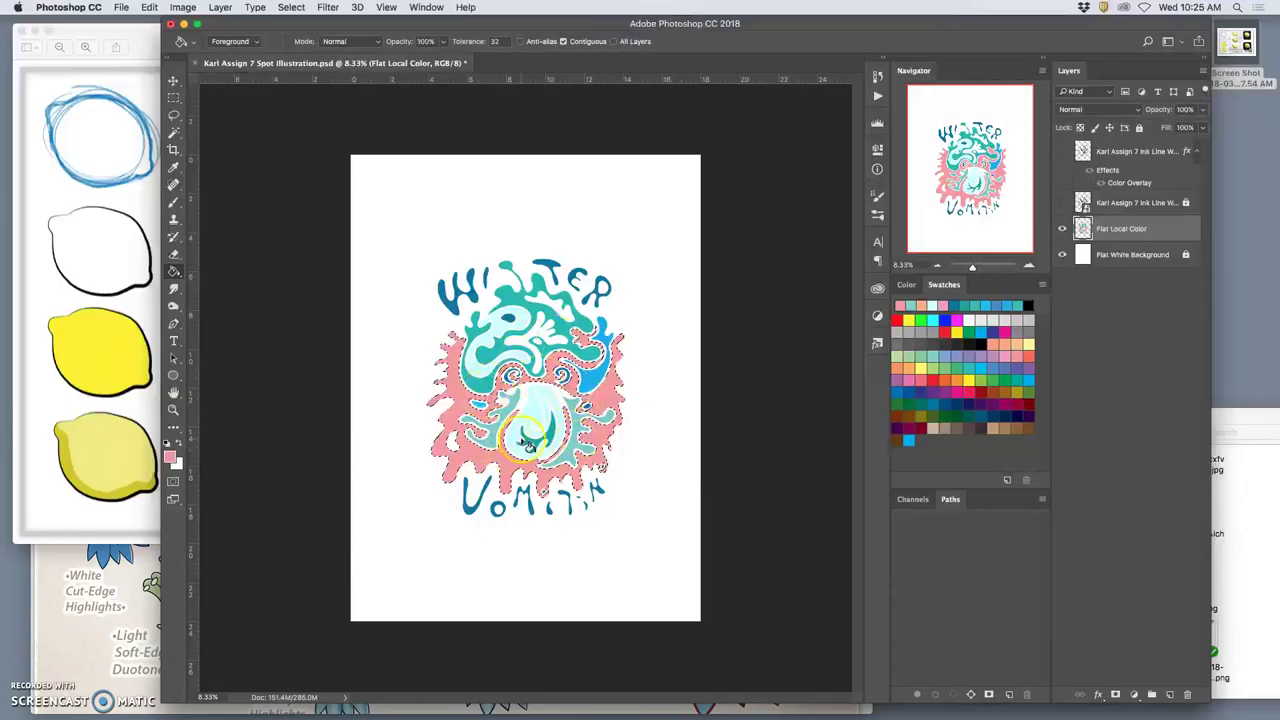
click(541, 428)
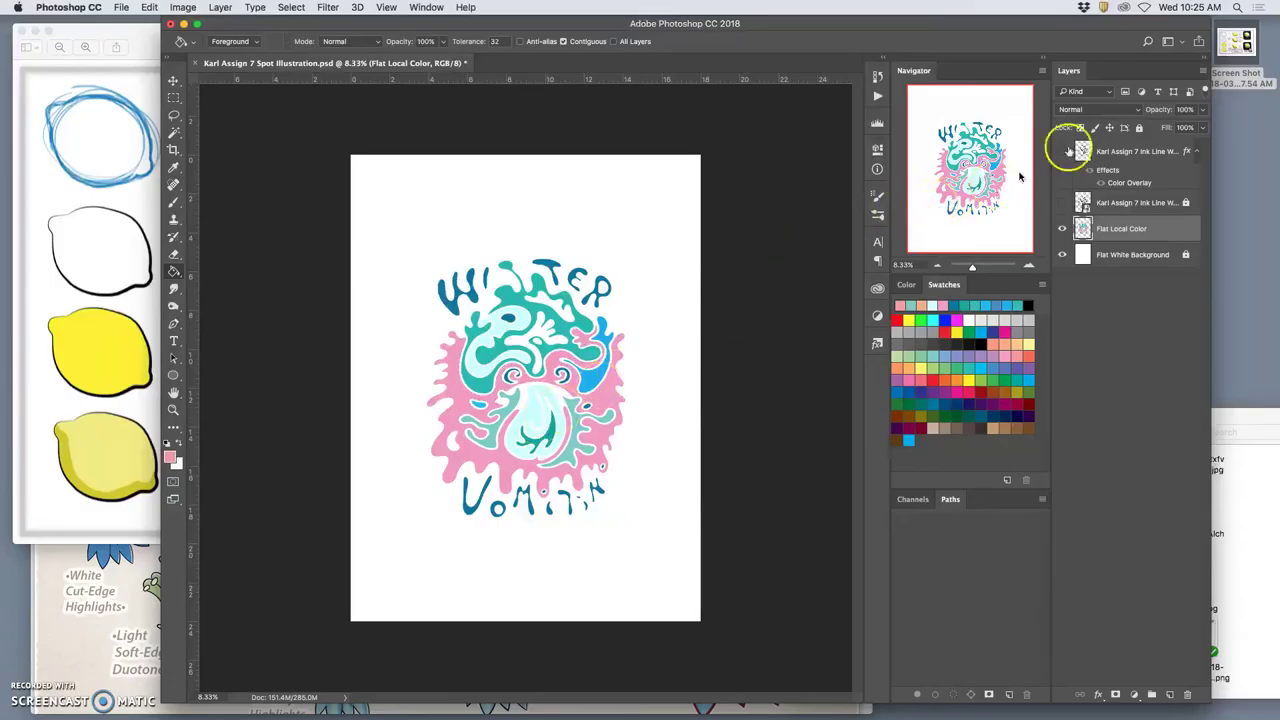
- Show the ink layer, hide Flat Local Color, and Magic Wand-select the white area around the line art
click(1063, 202)
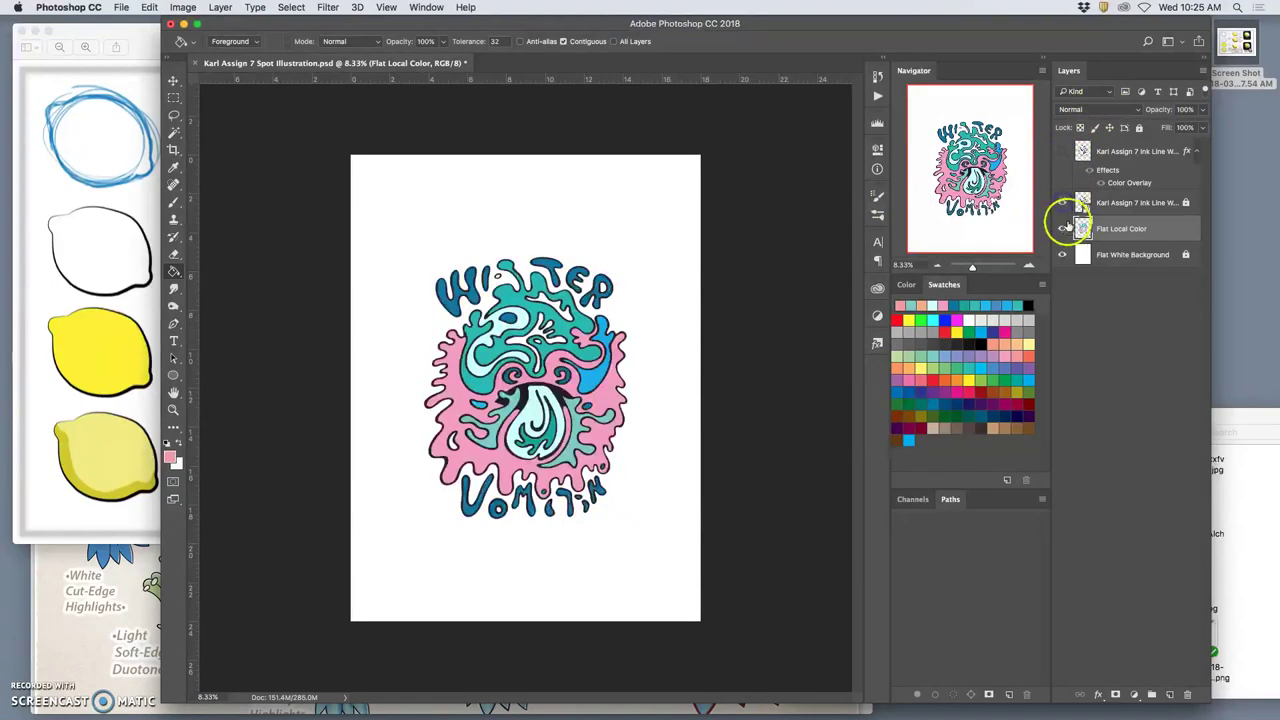
click(1063, 228)
click(174, 133)
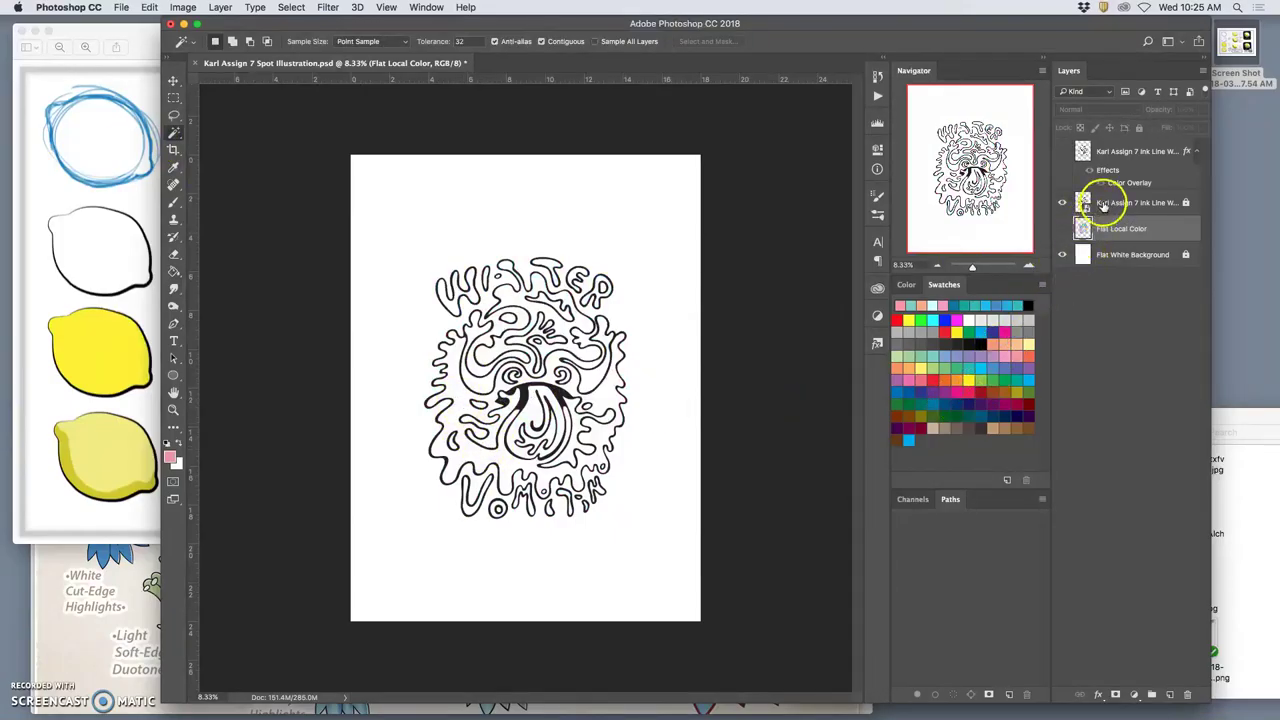
click(1100, 208)
click(456, 395)
click(393, 347)
- Zoom in and pan to inspect the selection edges, then zoom back out
key(super+equal)
key(super+equal)
key(super+equal)
key(super+equal)
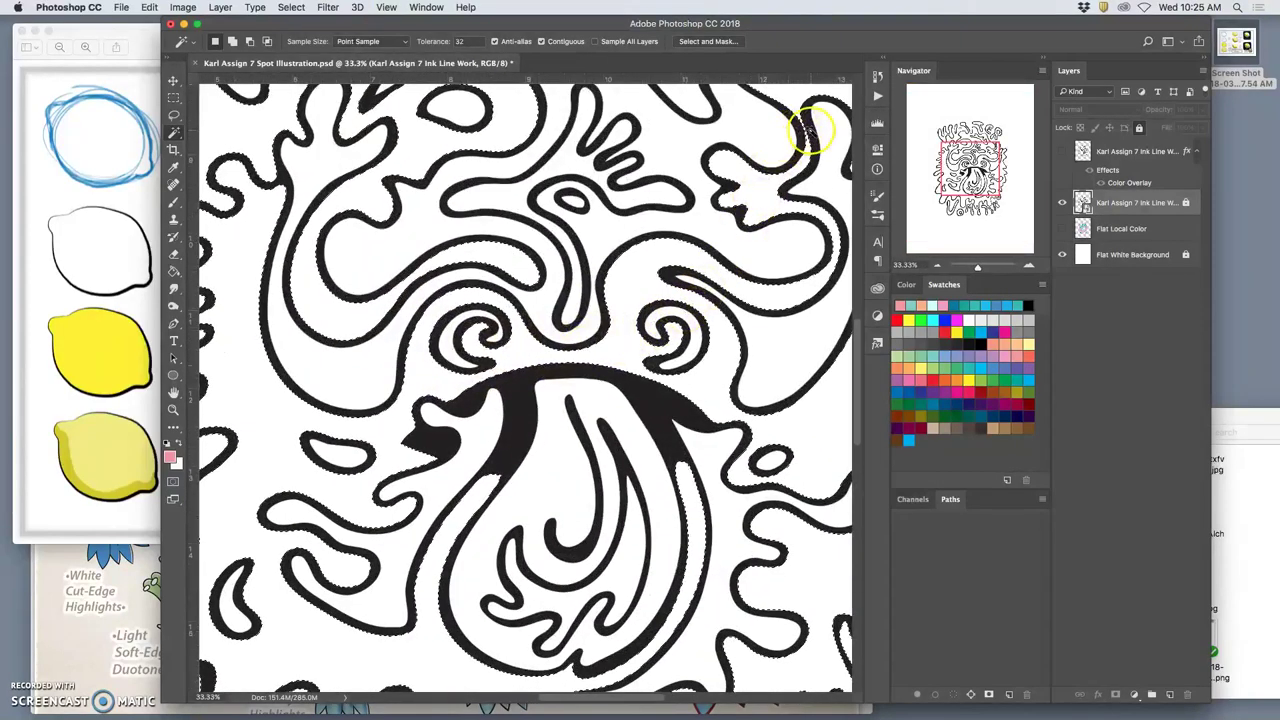
scroll(795, 158, up, 5)
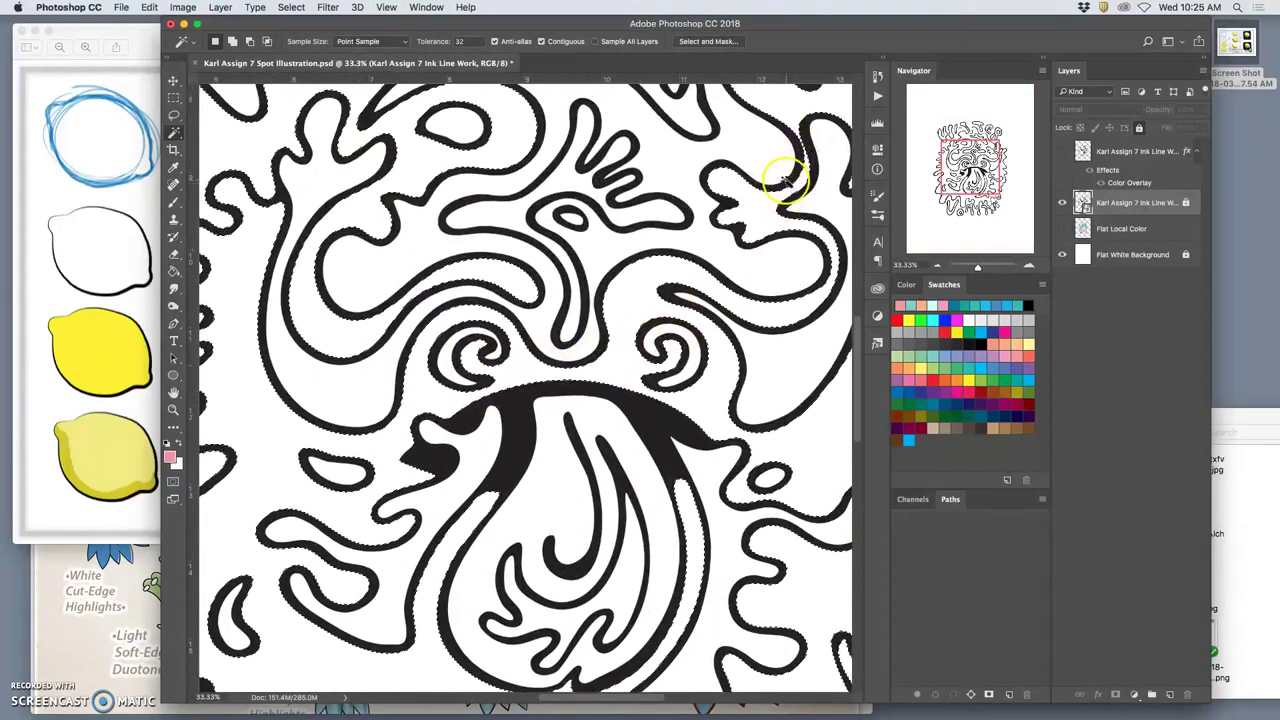
scroll(760, 197, right, 3)
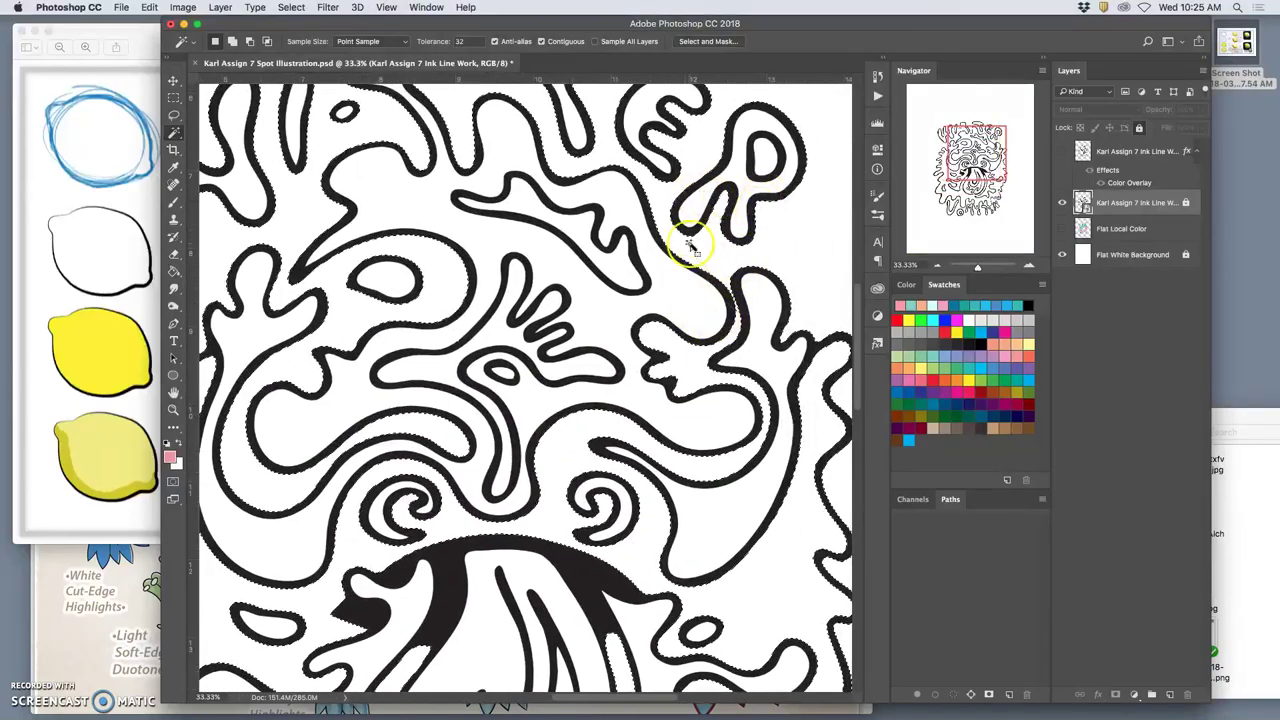
scroll(300, 265, up, 3)
key(super+minus)
key(super+minus)
key(super+minus)
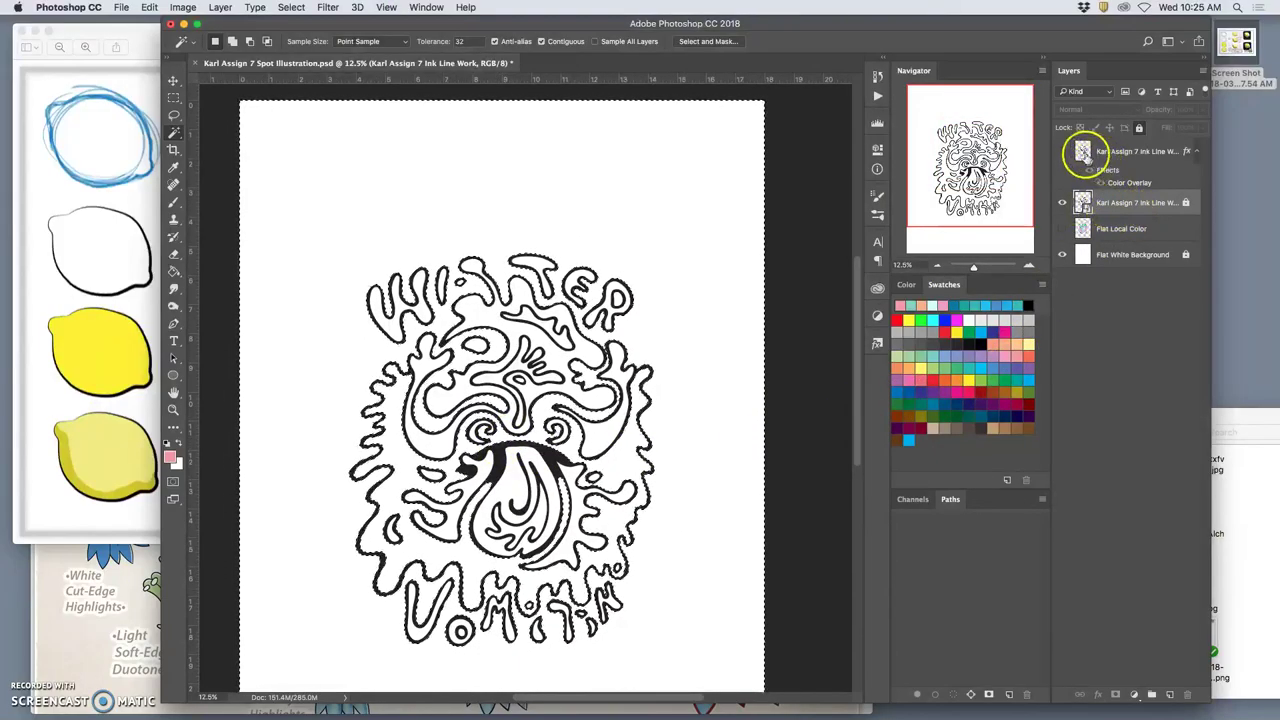
- Show the ink line work copy, hide the original black ink layer, and deselect (Cmd+D)
click(1062, 151)
click(1113, 155)
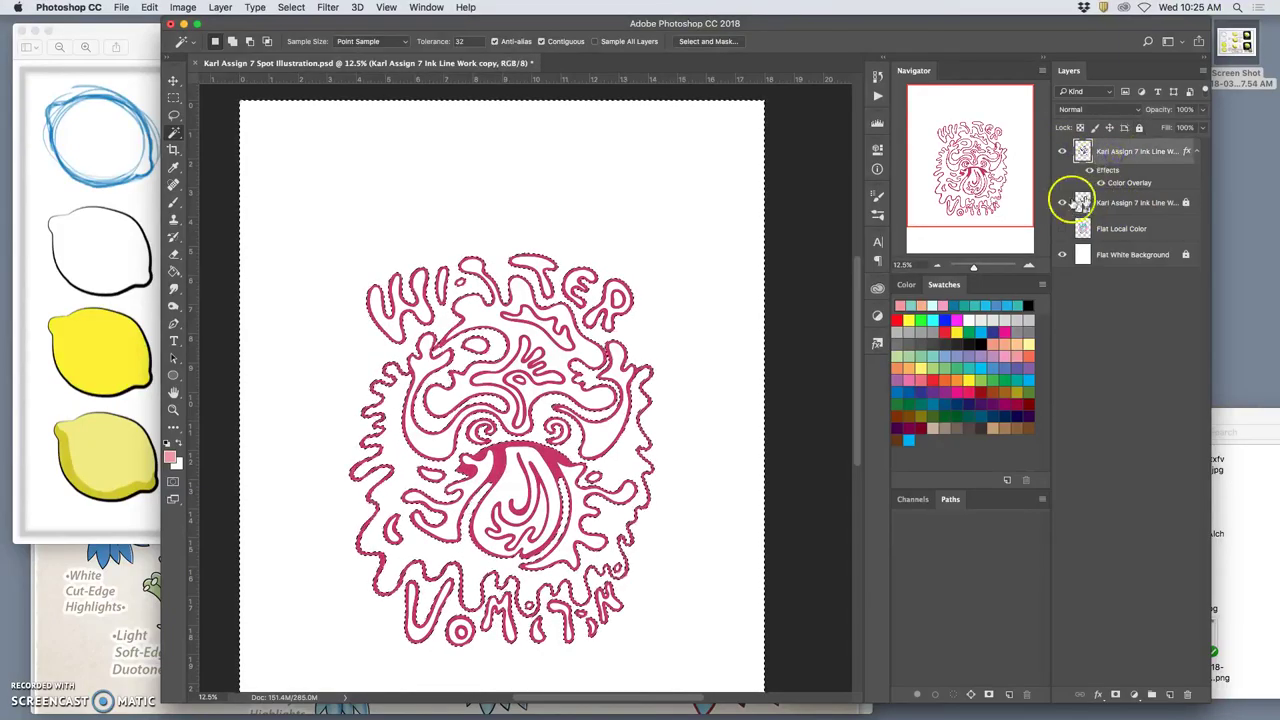
click(1062, 202)
click(1109, 162)
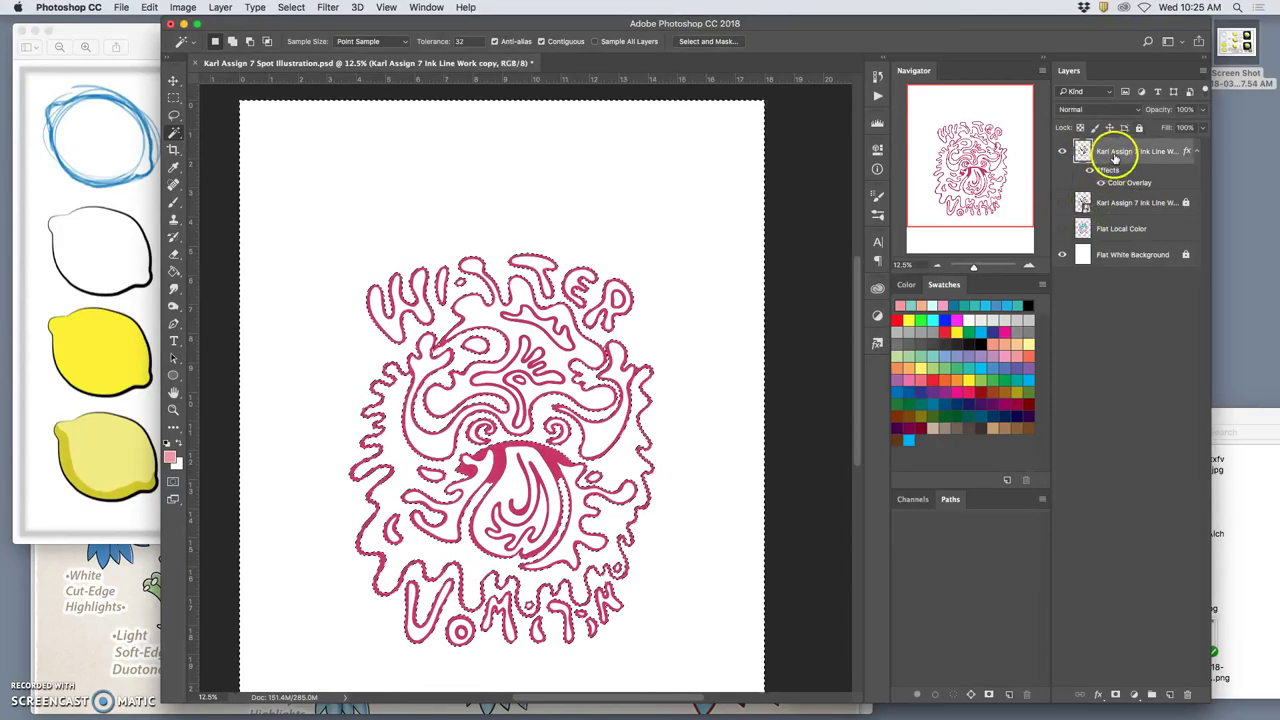
right_click(1113, 155)
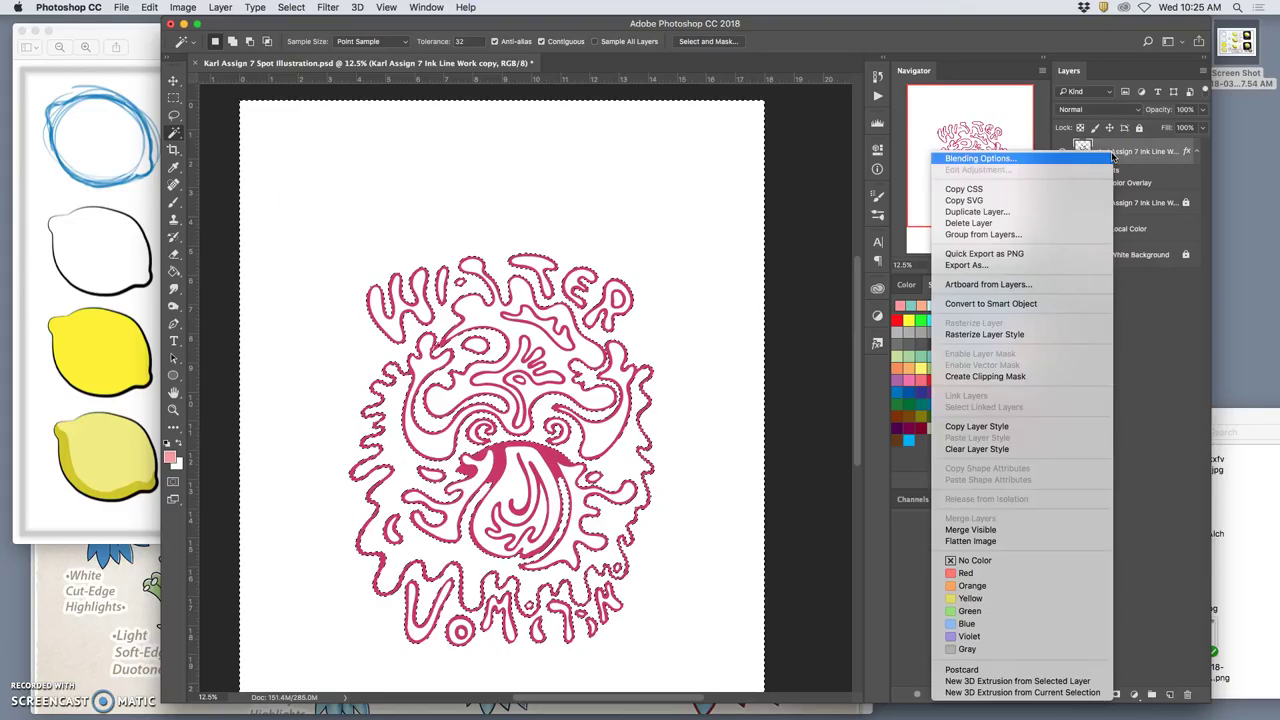
click(1115, 189)
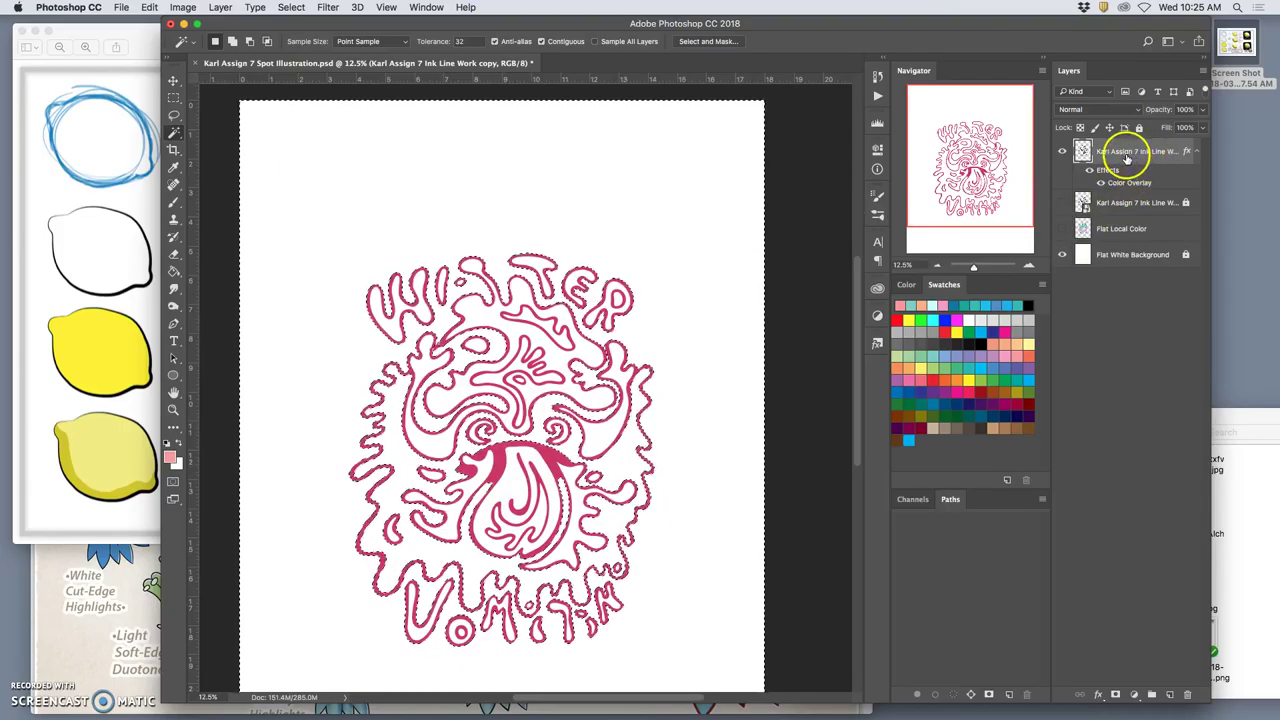
key(super+d)
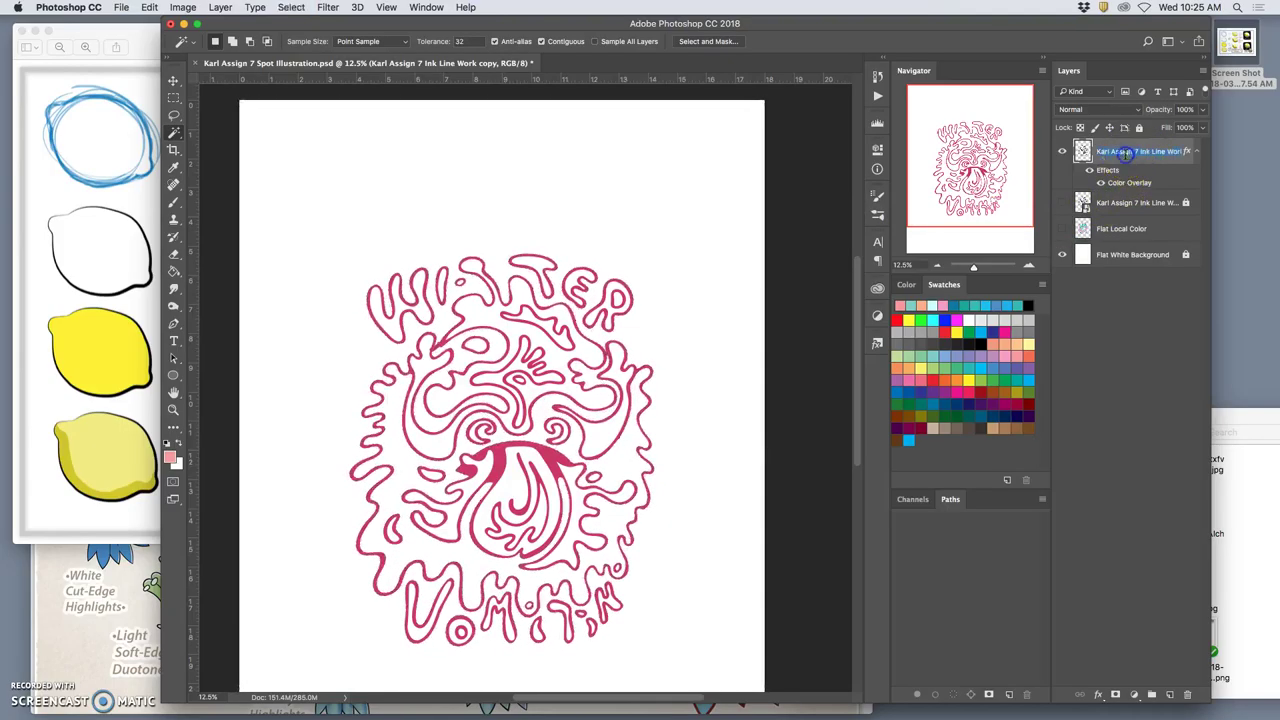
- Enable a crimson pink Color Overlay on the ink line work copy's layer style
double_click(1116, 165)
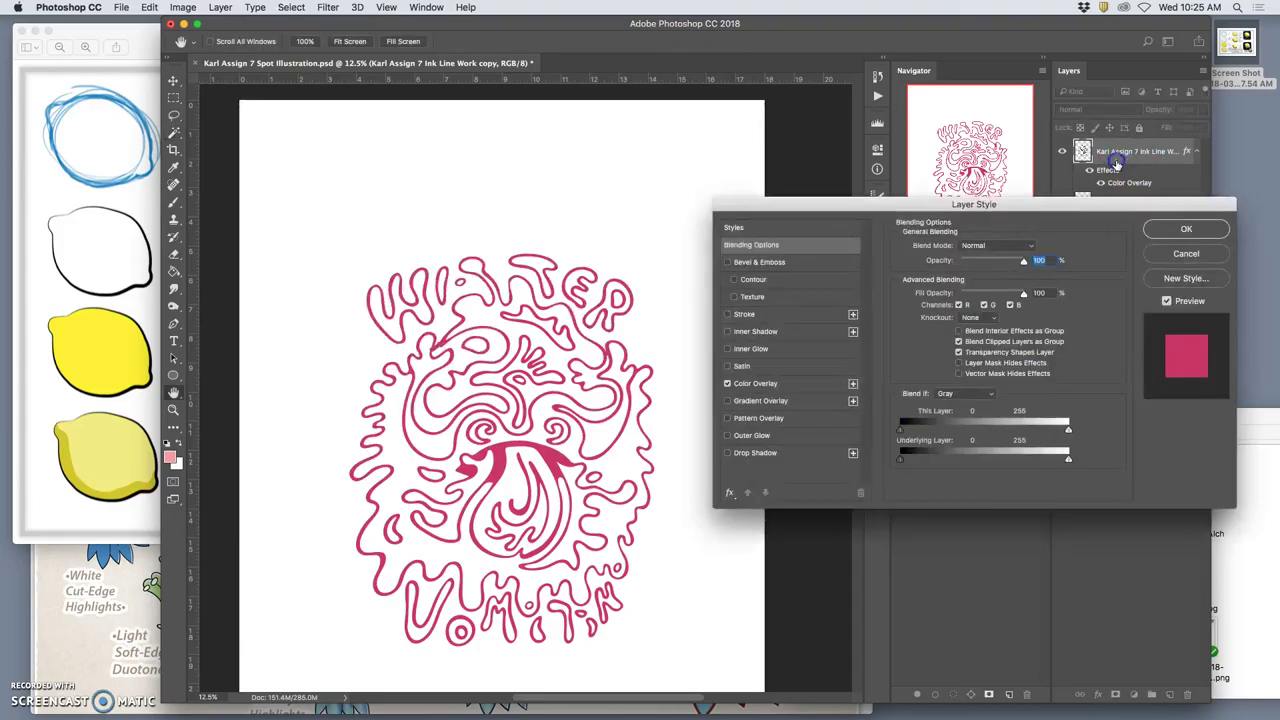
click(755, 383)
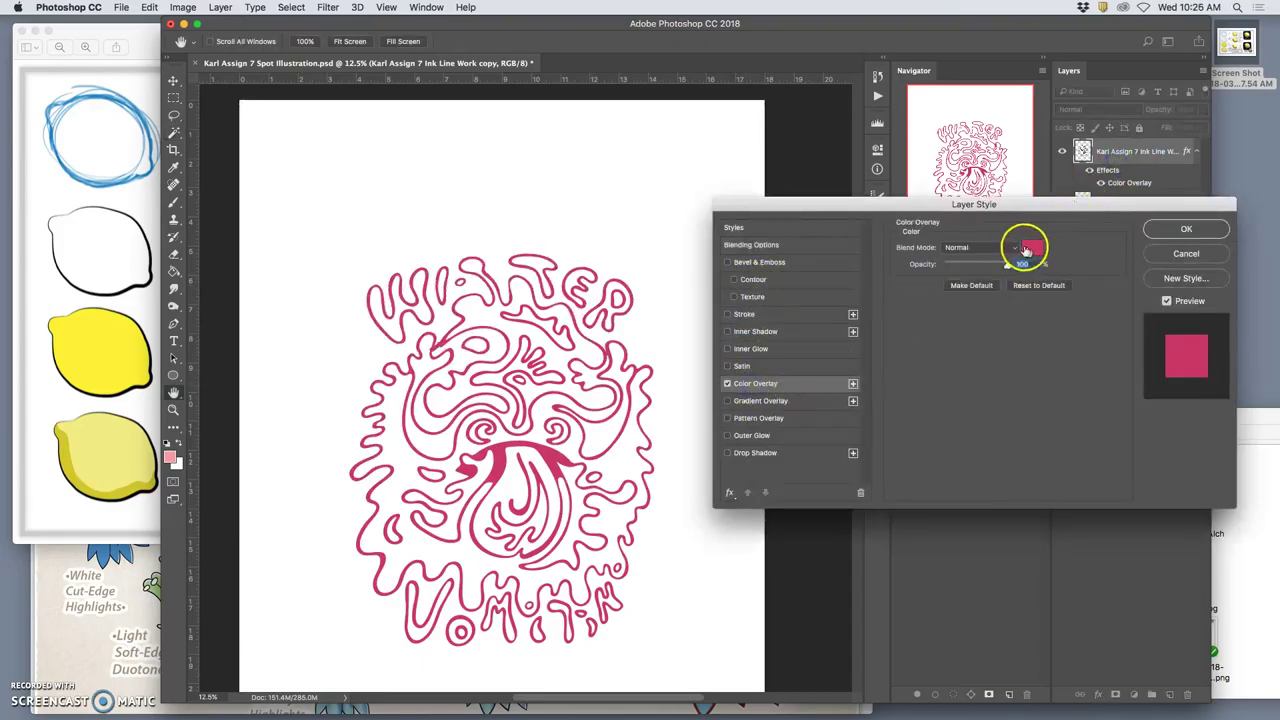
click(1180, 230)
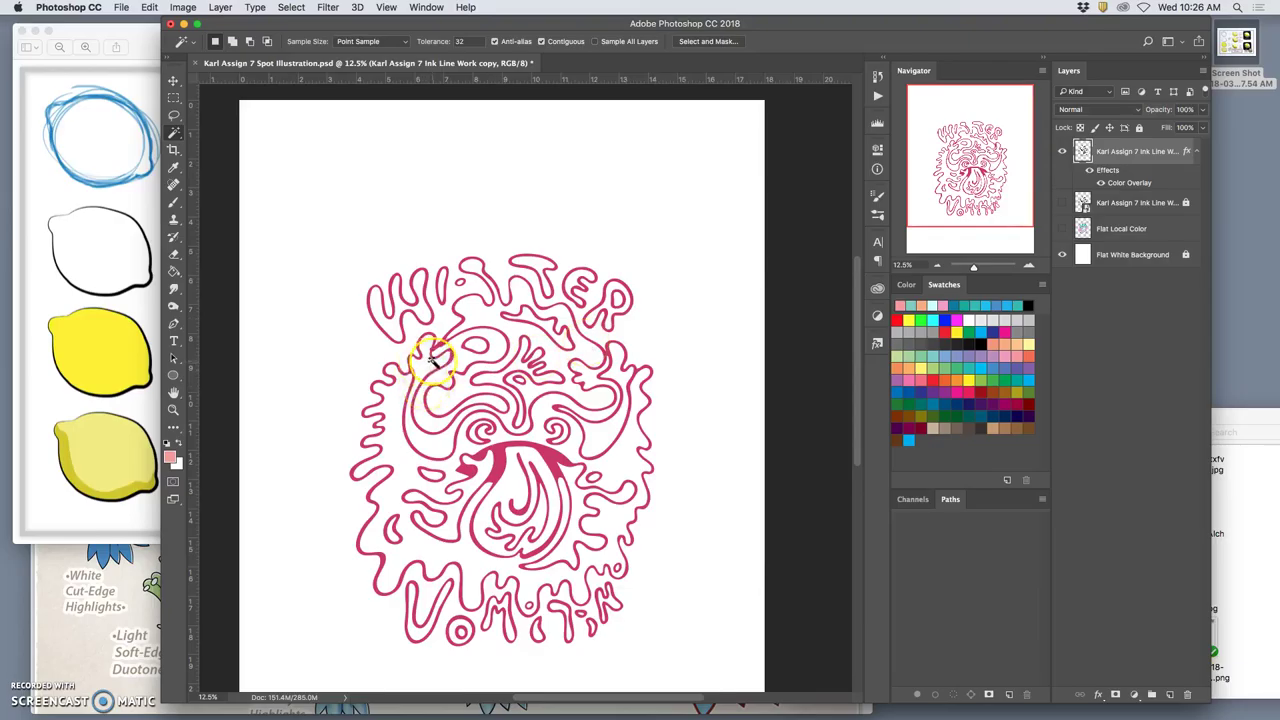
- Zoom into the upper right and brush over a gap in the pink line
scroll(430, 360, up, 4)
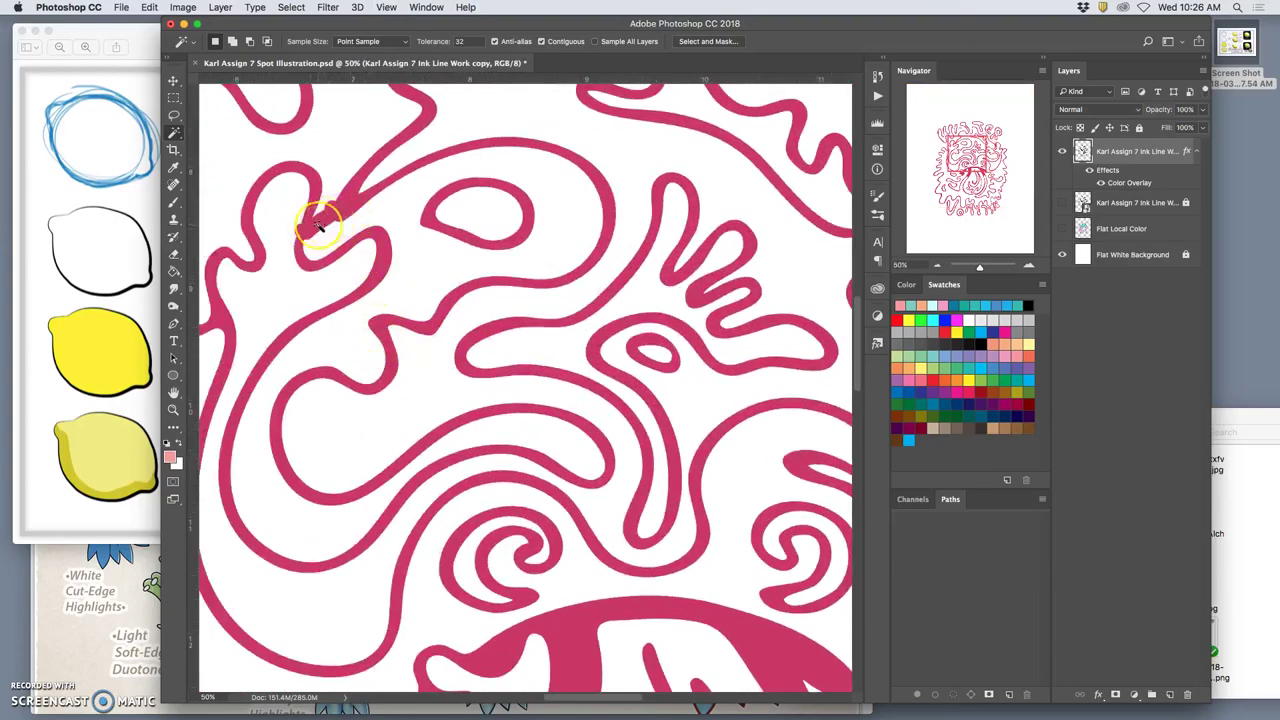
scroll(529, 251, right, 5)
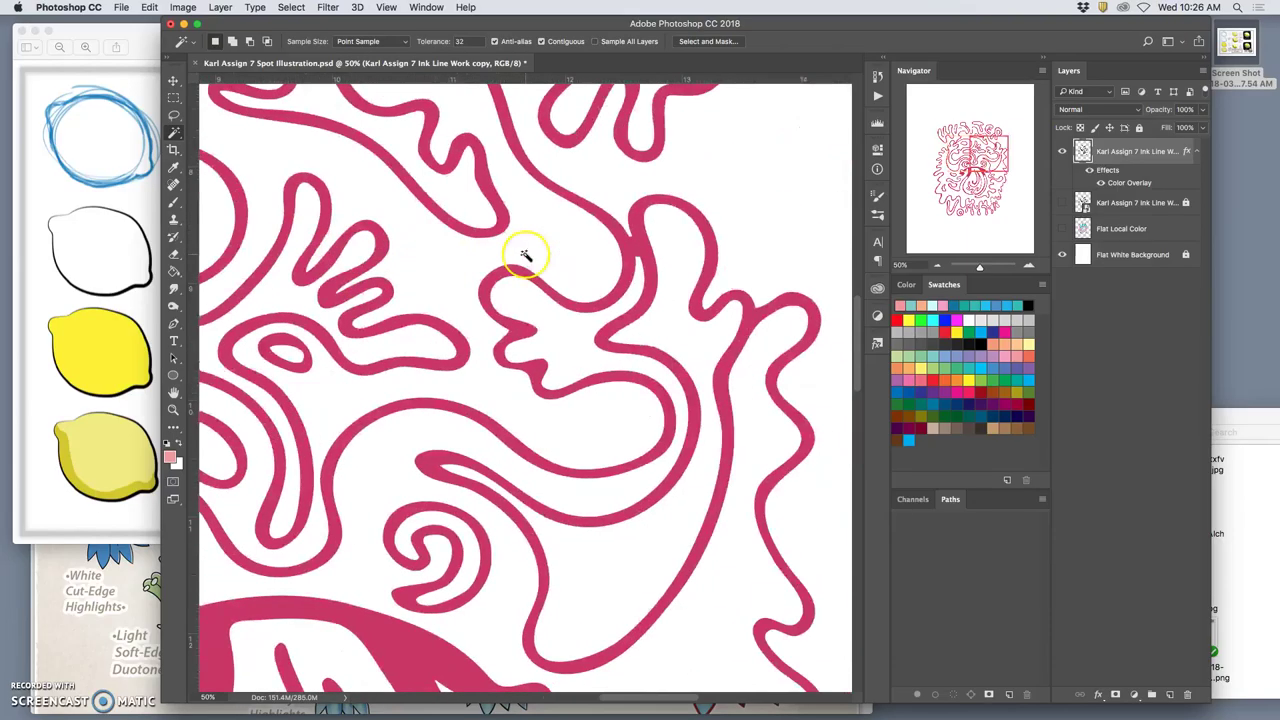
click(173, 204)
click(633, 247)
drag(636, 245, 672, 267)
- Zoom out and Magic Wand-select an enclosed area inside the upper swirl
key(super+minus)
key(super+minus)
key(super+minus)
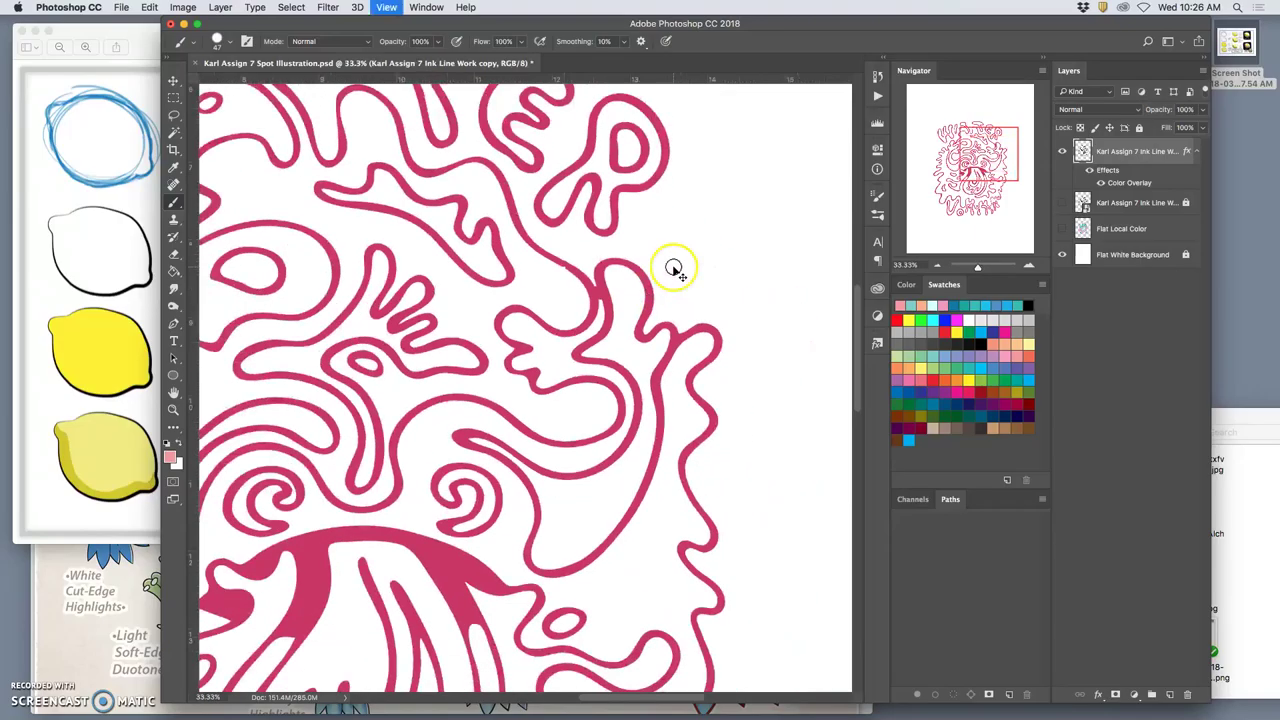
click(606, 324)
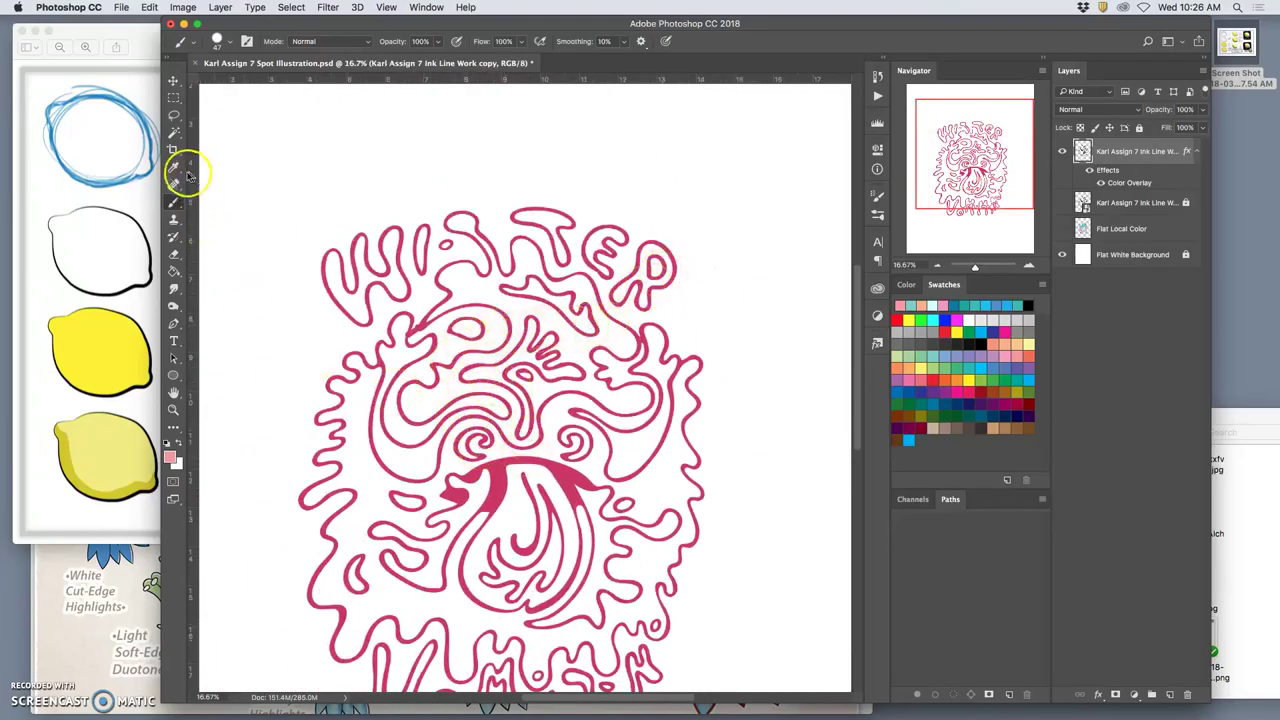
click(174, 131)
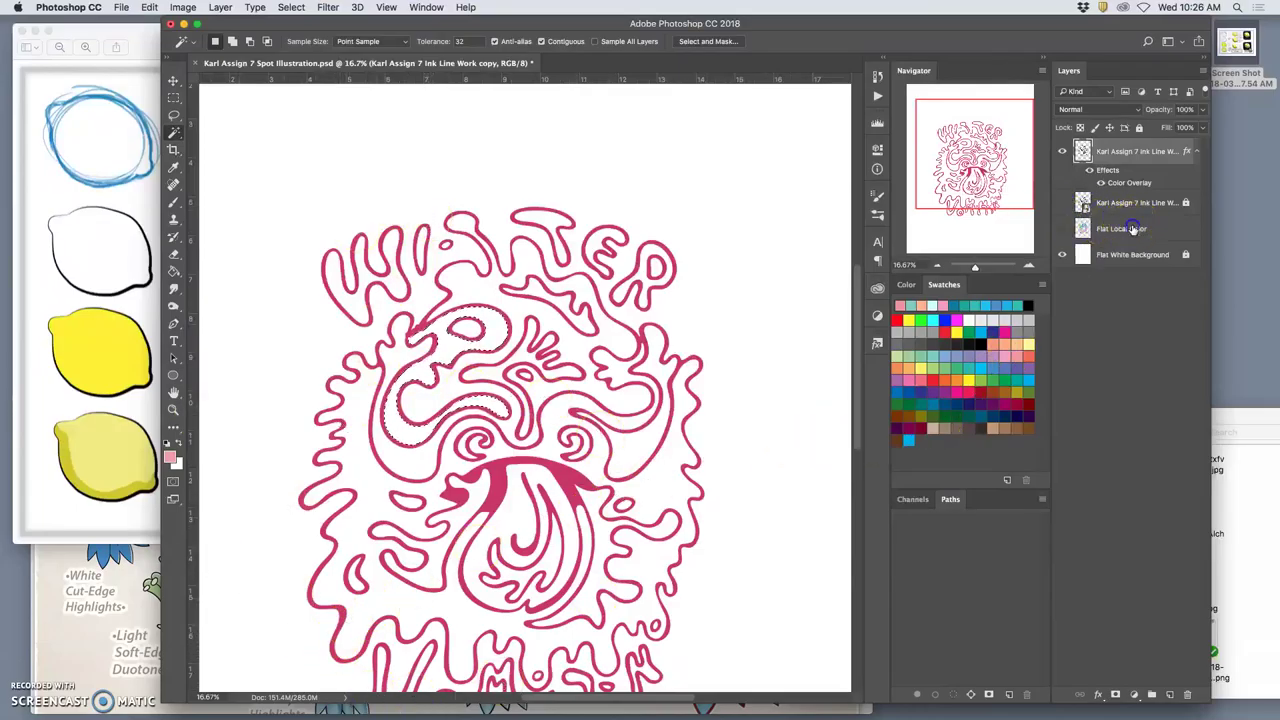
- On the ink line work copy, Magic Wand-select just the small oval in the upper swirl
click(1125, 229)
click(1062, 229)
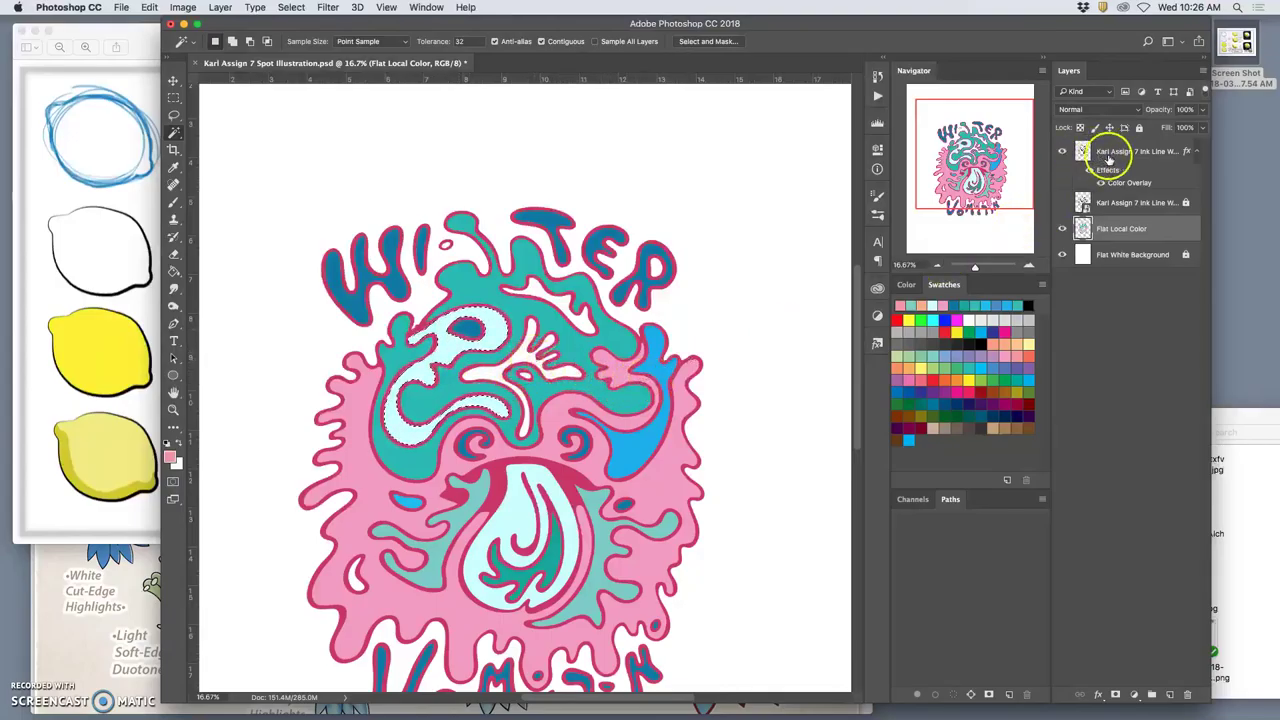
click(1110, 155)
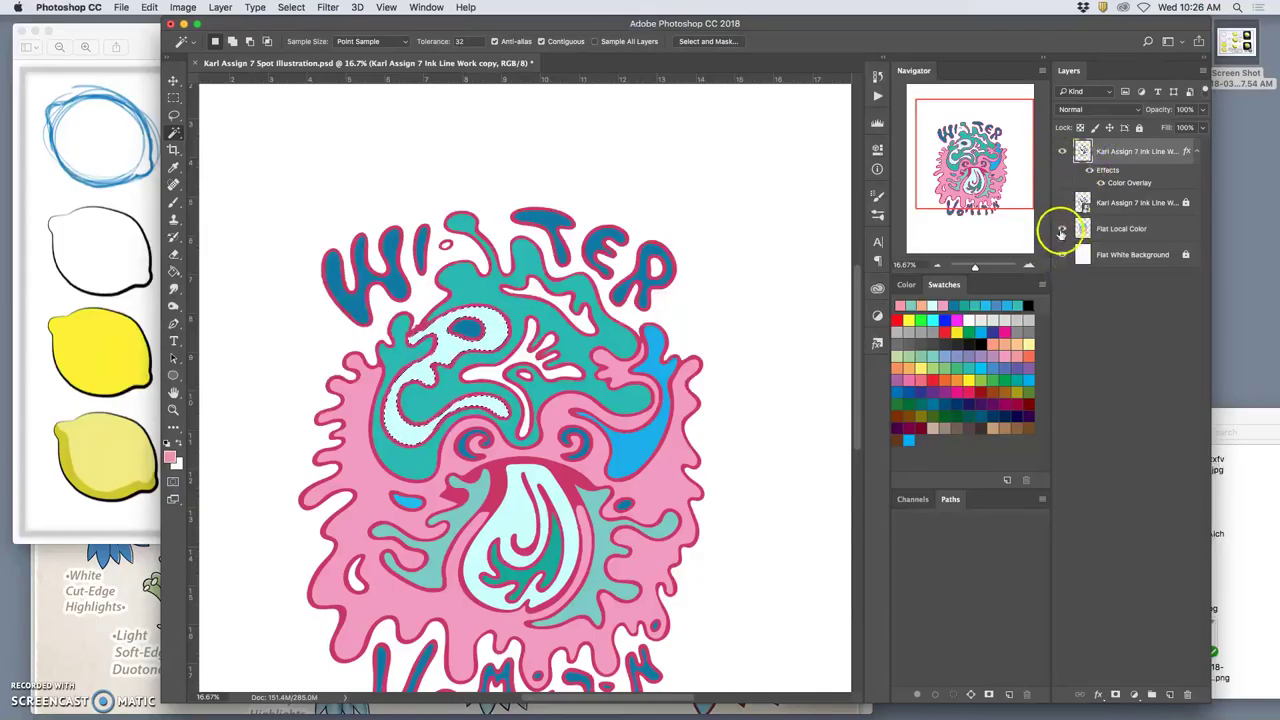
click(1063, 228)
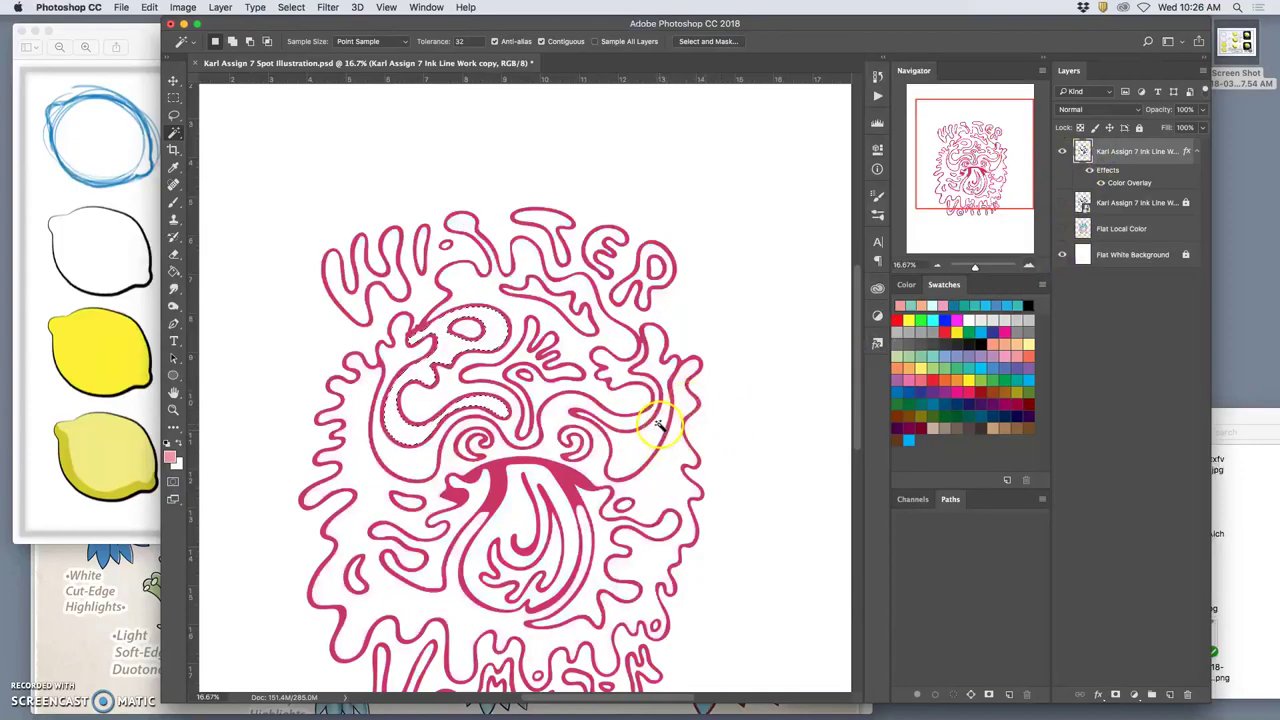
click(605, 463)
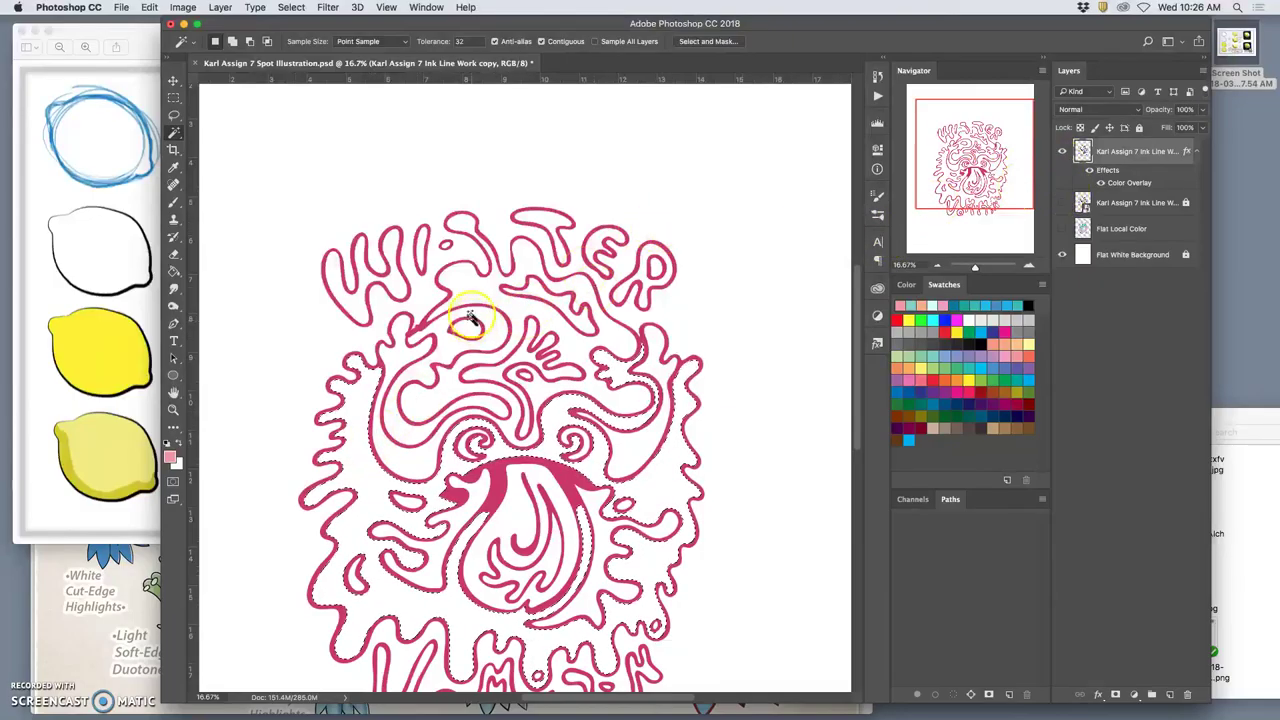
click(472, 330)
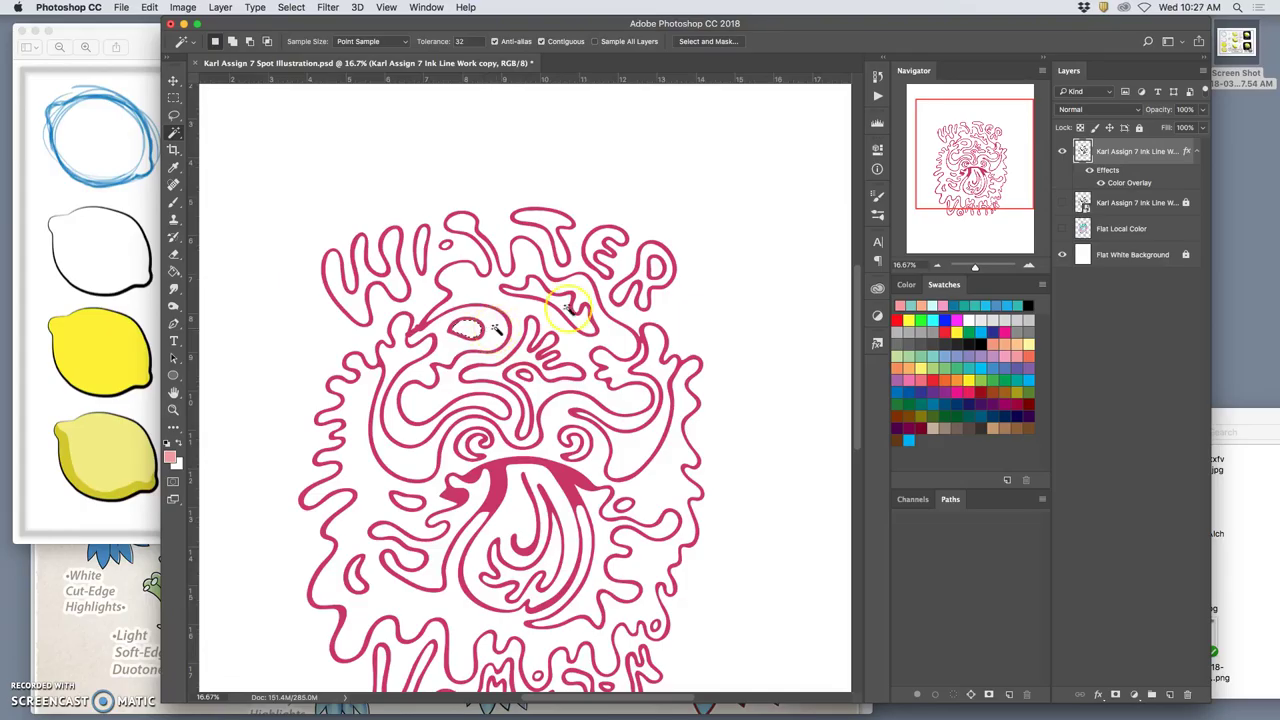
- Make Flat Local Color active and show the flat pink, teal and blue fills again
click(1088, 228)
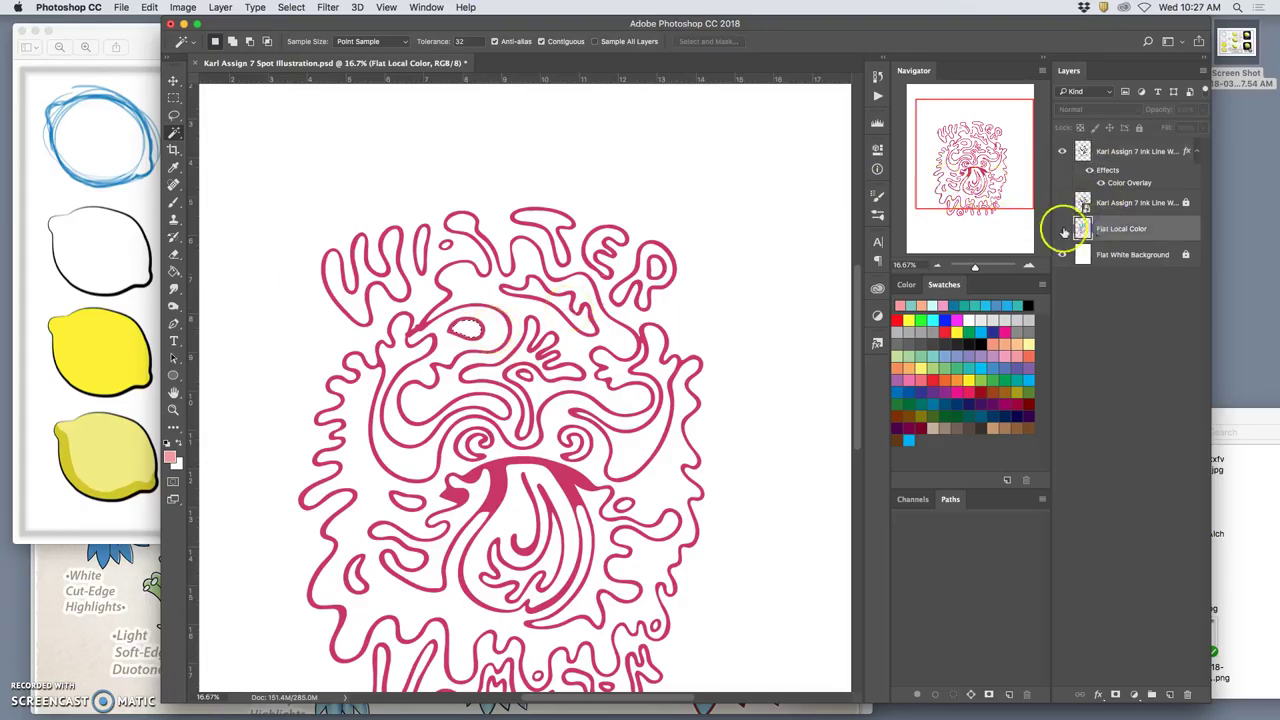
click(1063, 229)
click(604, 326)
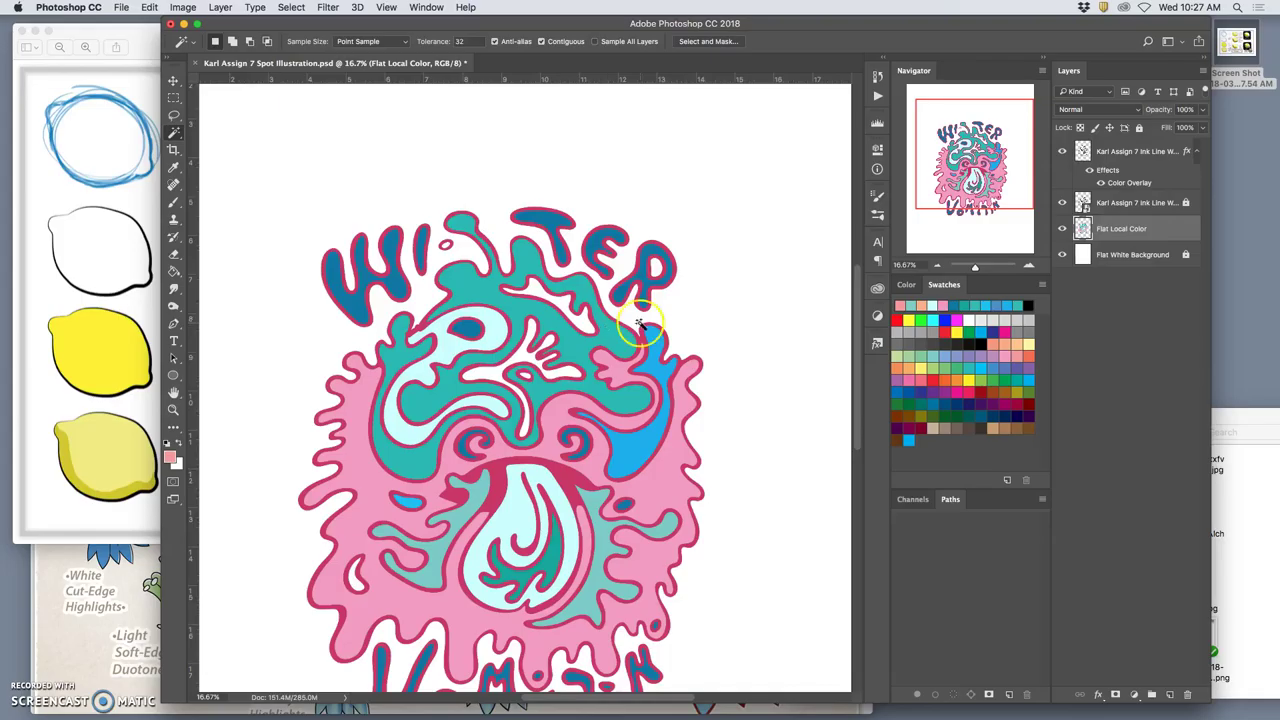
- Hide the pink ink copy to reveal black ink, and choose the Hard Round Pressure Size brush at 143 px
click(1062, 151)
key(super+minus)
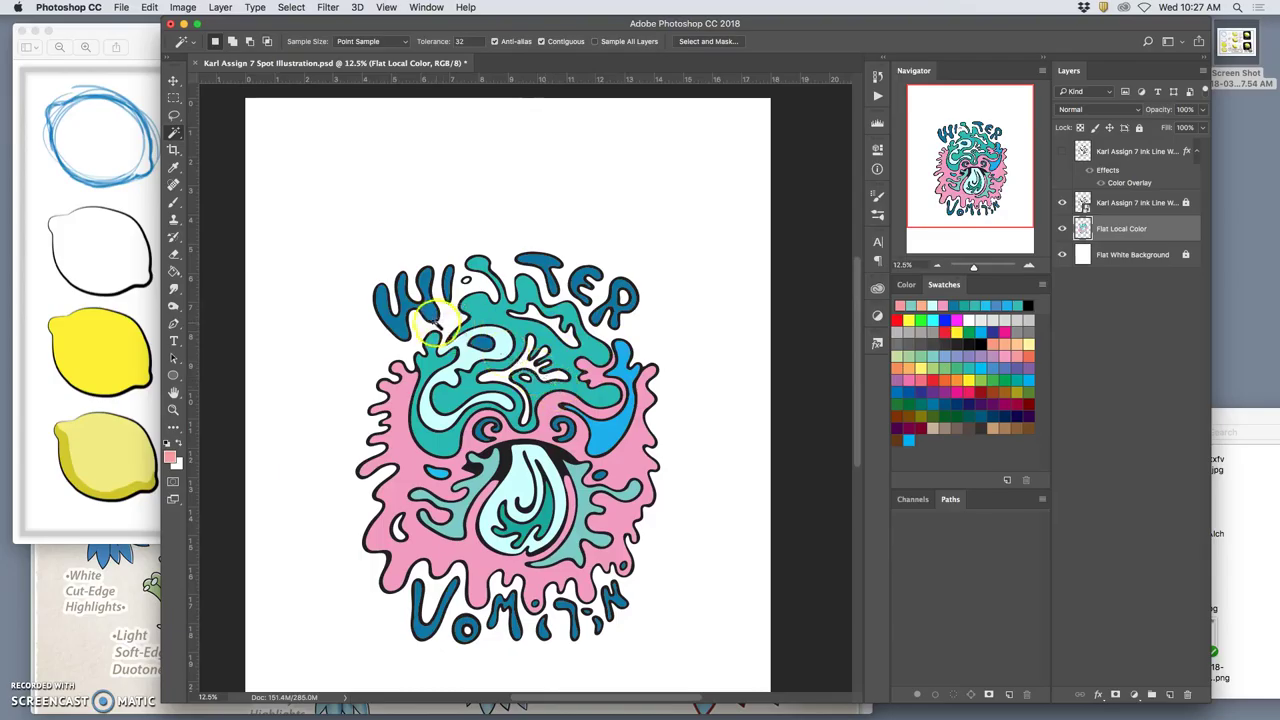
click(173, 203)
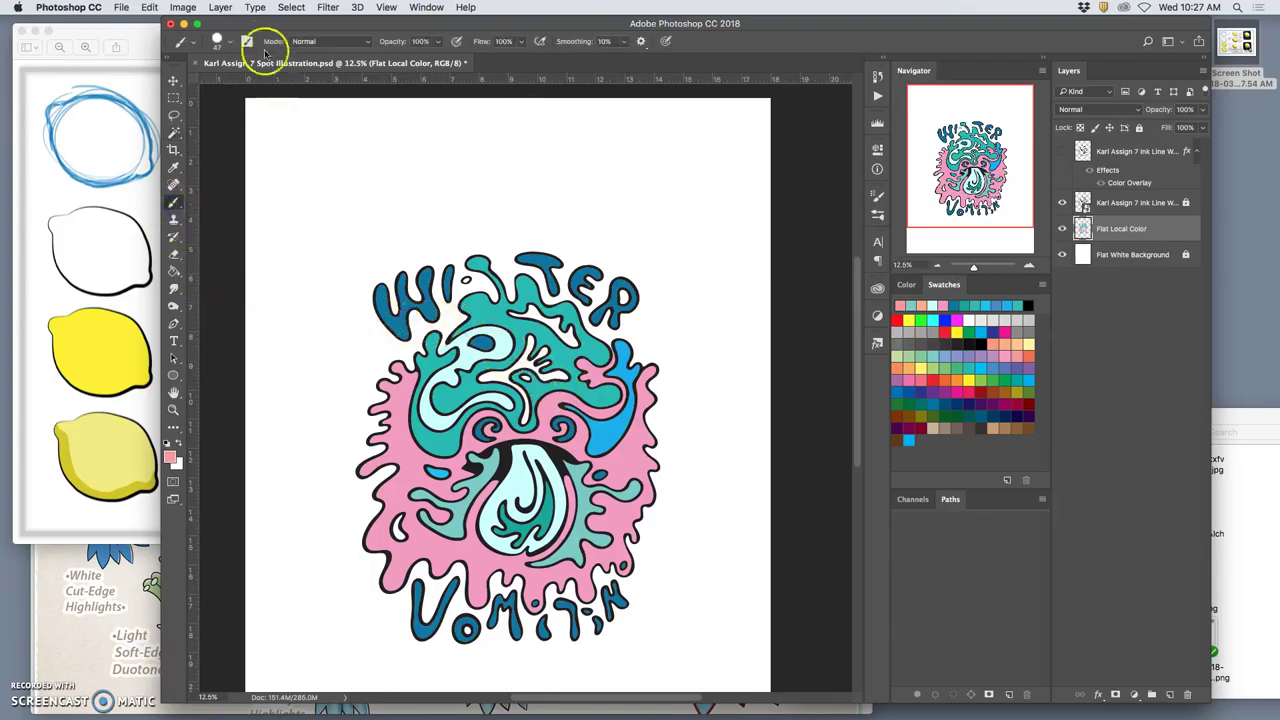
click(220, 41)
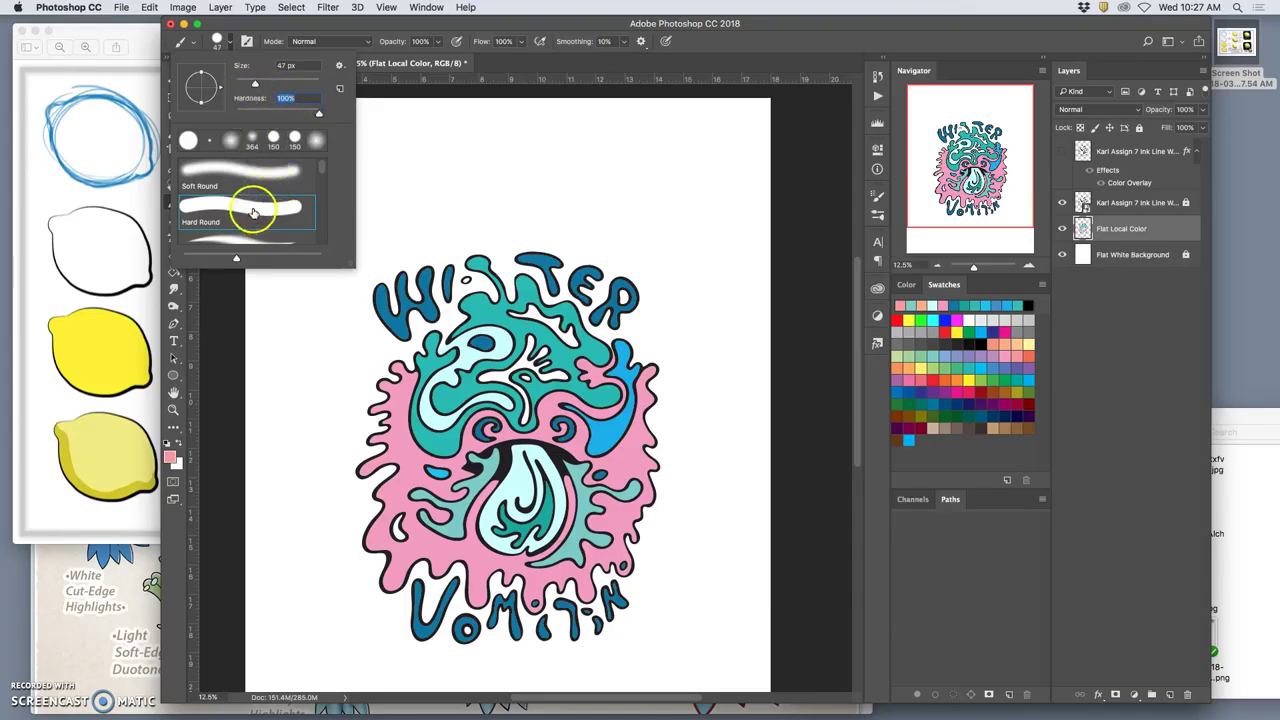
scroll(253, 212, down, 3)
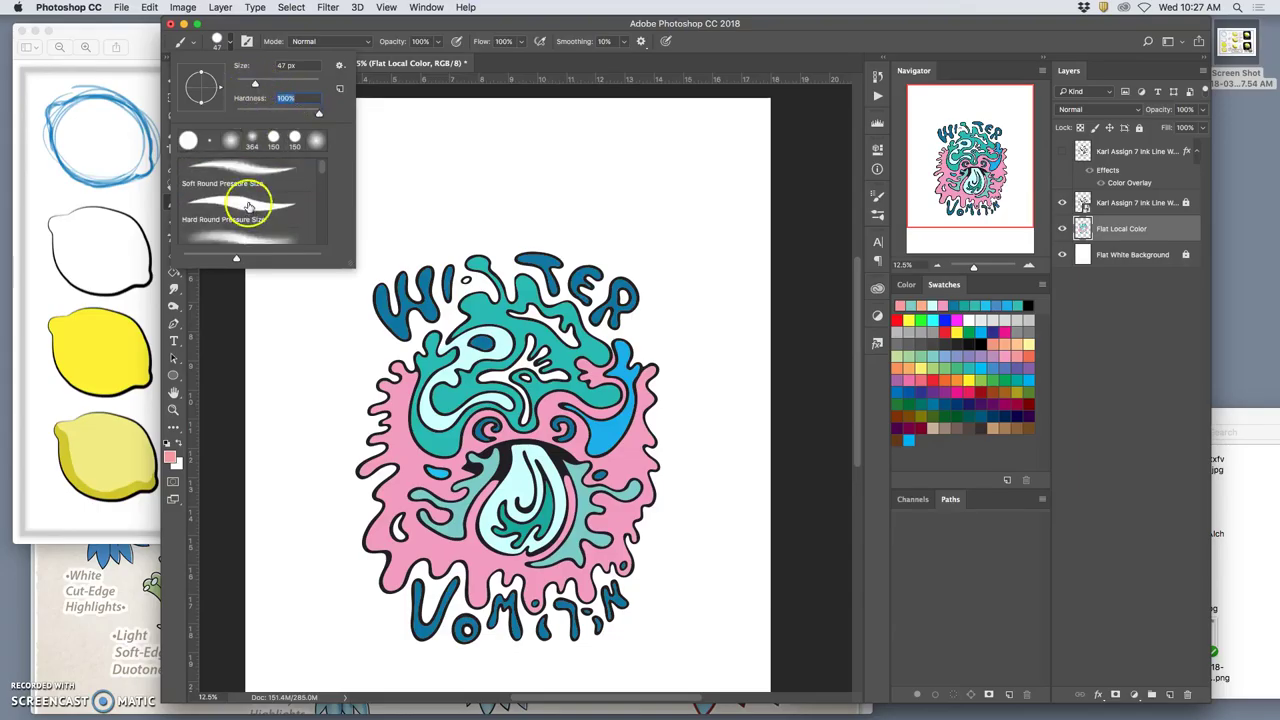
click(249, 206)
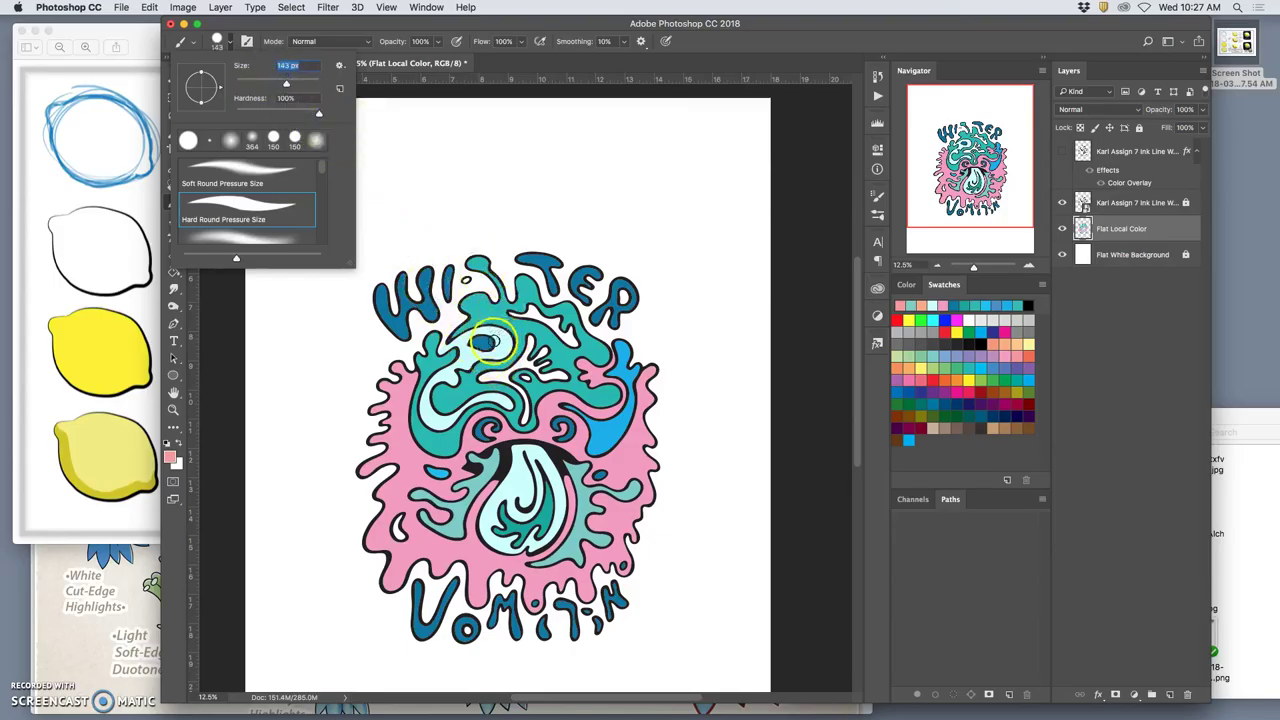
click(486, 343)
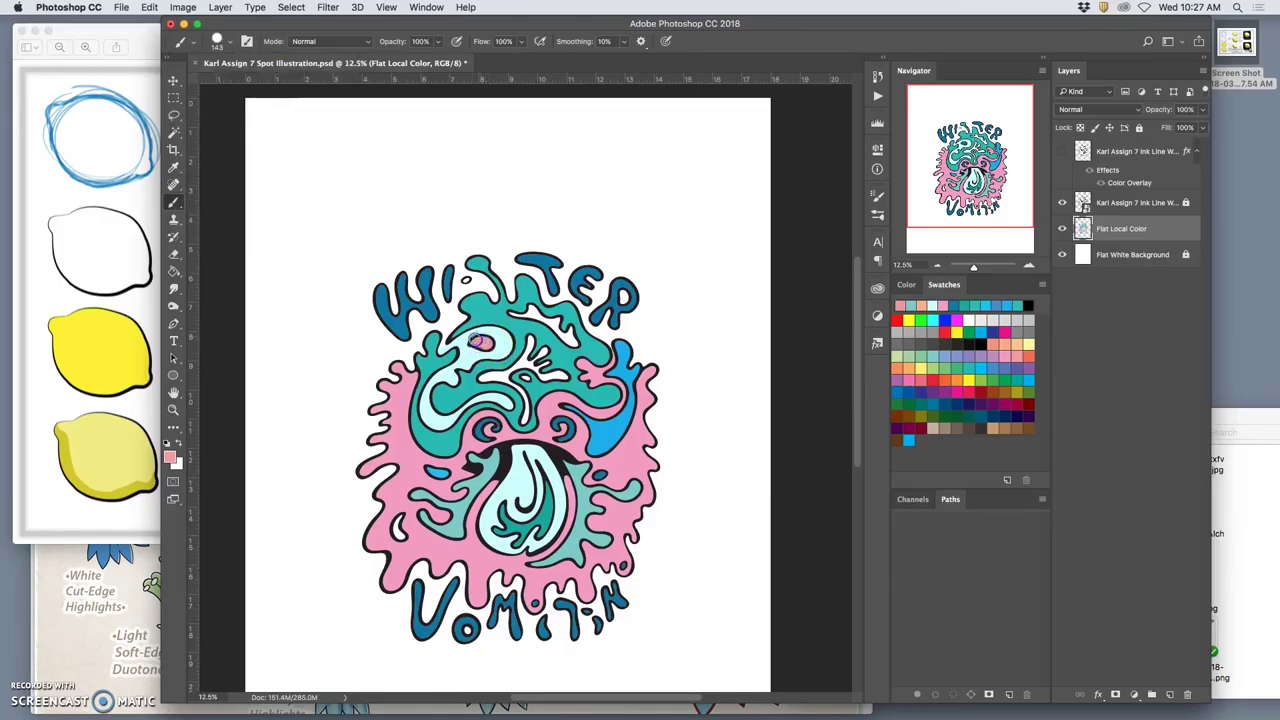
- Test-paint the small oval in the upper swirl, then undo the stroke with Cmd+Z
scroll(490, 348, up, 4)
drag(332, 212, 342, 220)
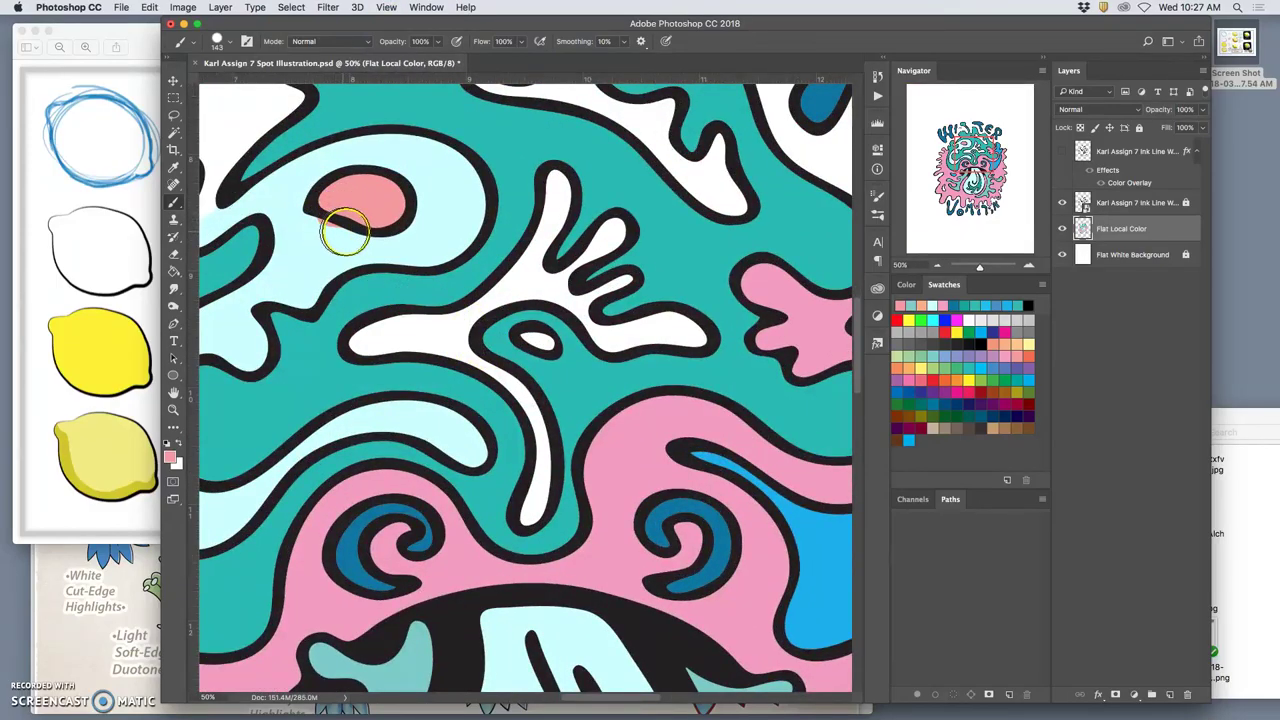
key(super+z)
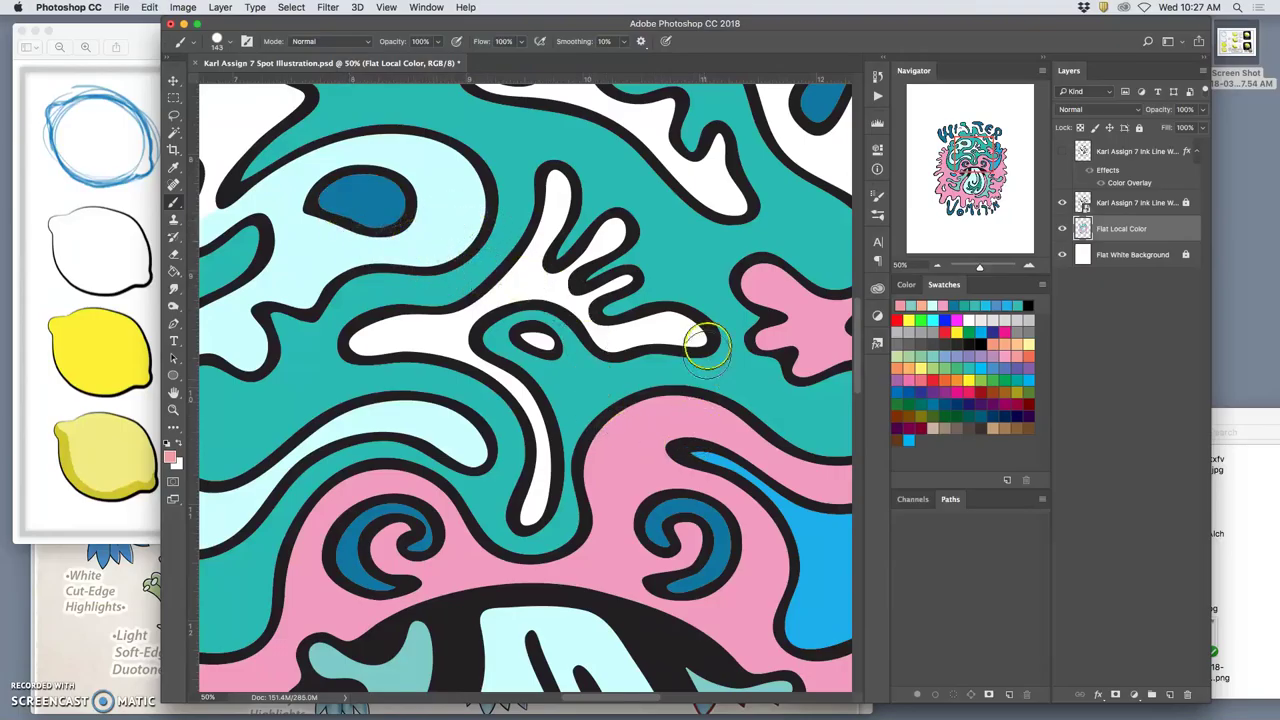
key(super+minus)
key(super+minus)
key(super+minus)
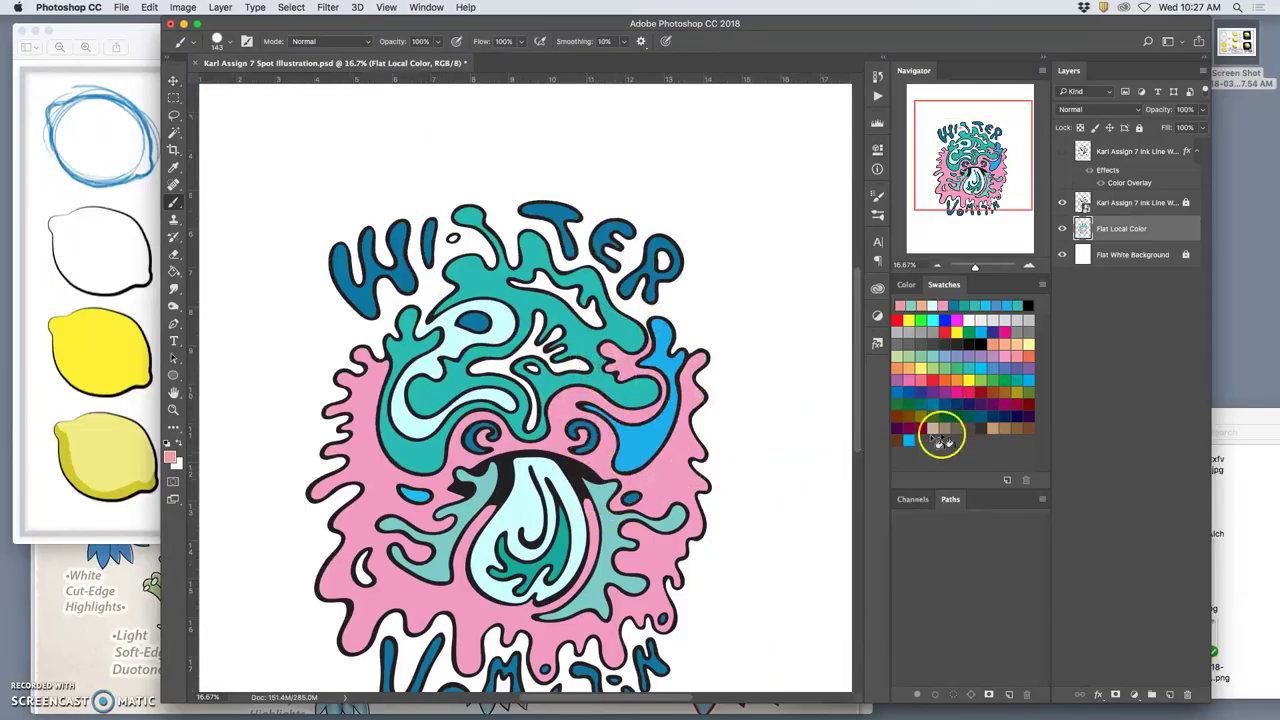
- Duplicate the Flat White Background layer and fill the copy with 50% Gray
click(1125, 203)
click(173, 132)
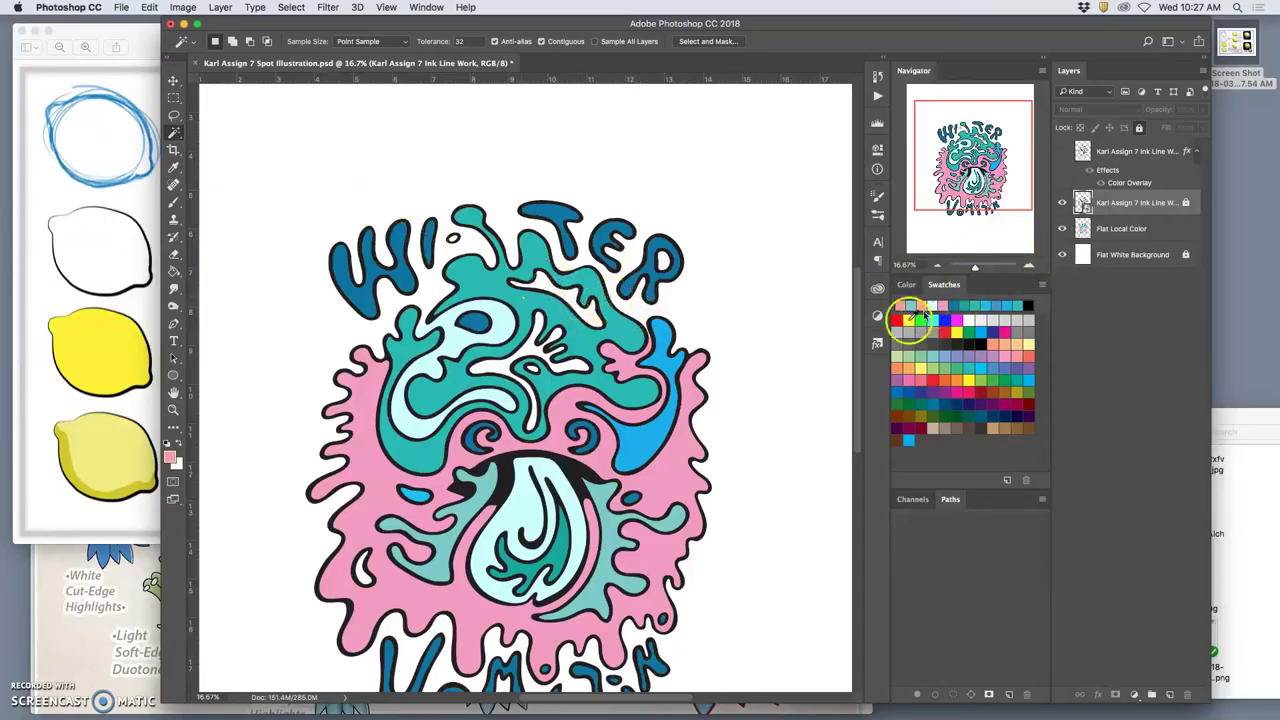
key(super+minus)
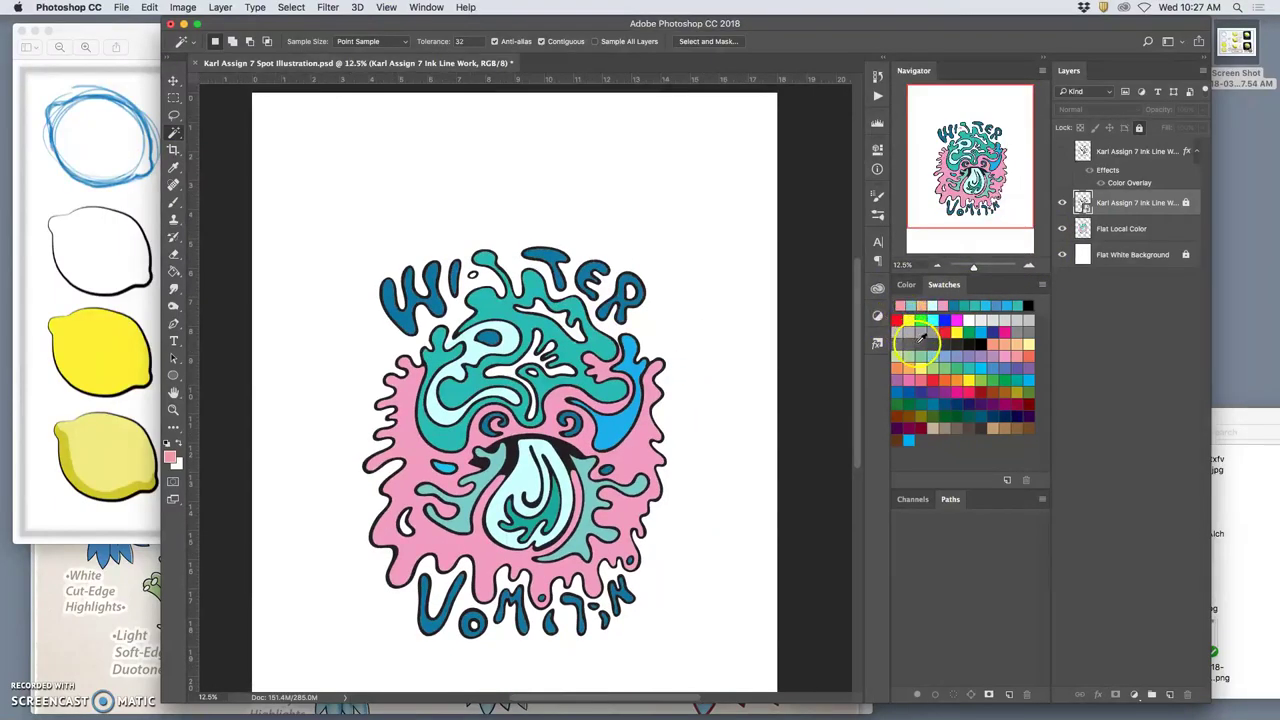
click(1122, 256)
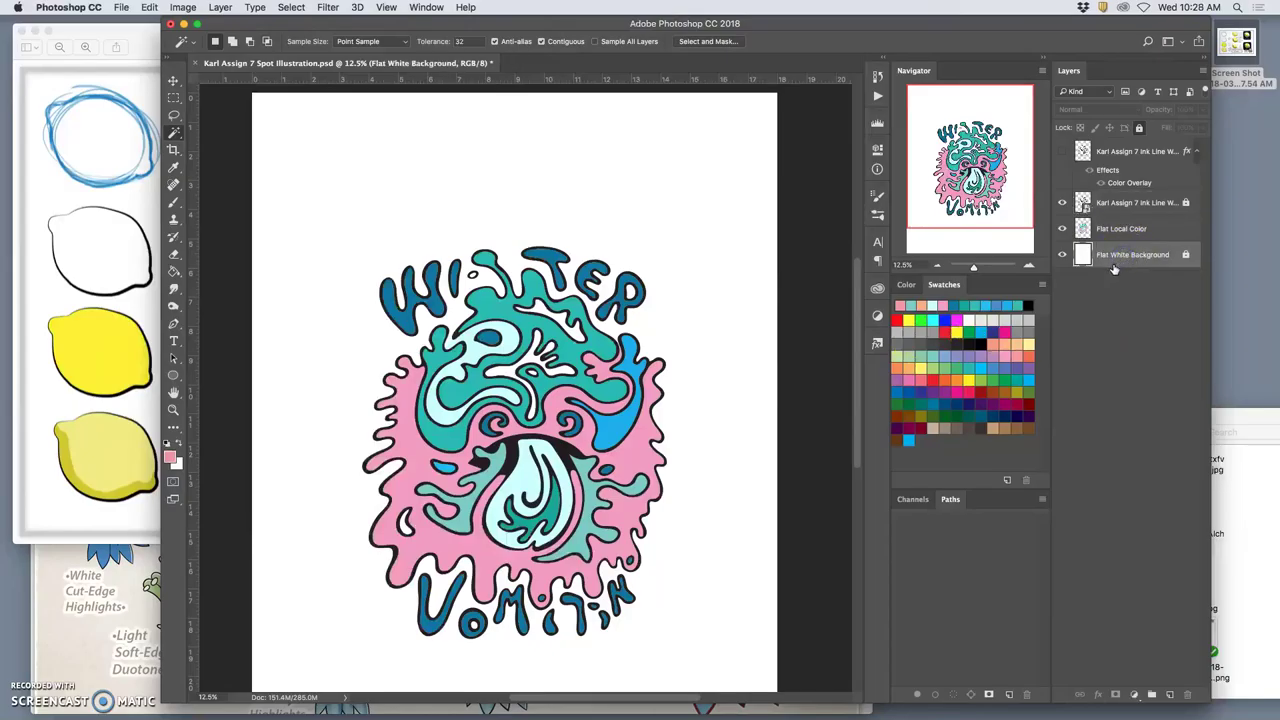
drag(1116, 268, 1122, 262)
click(149, 7)
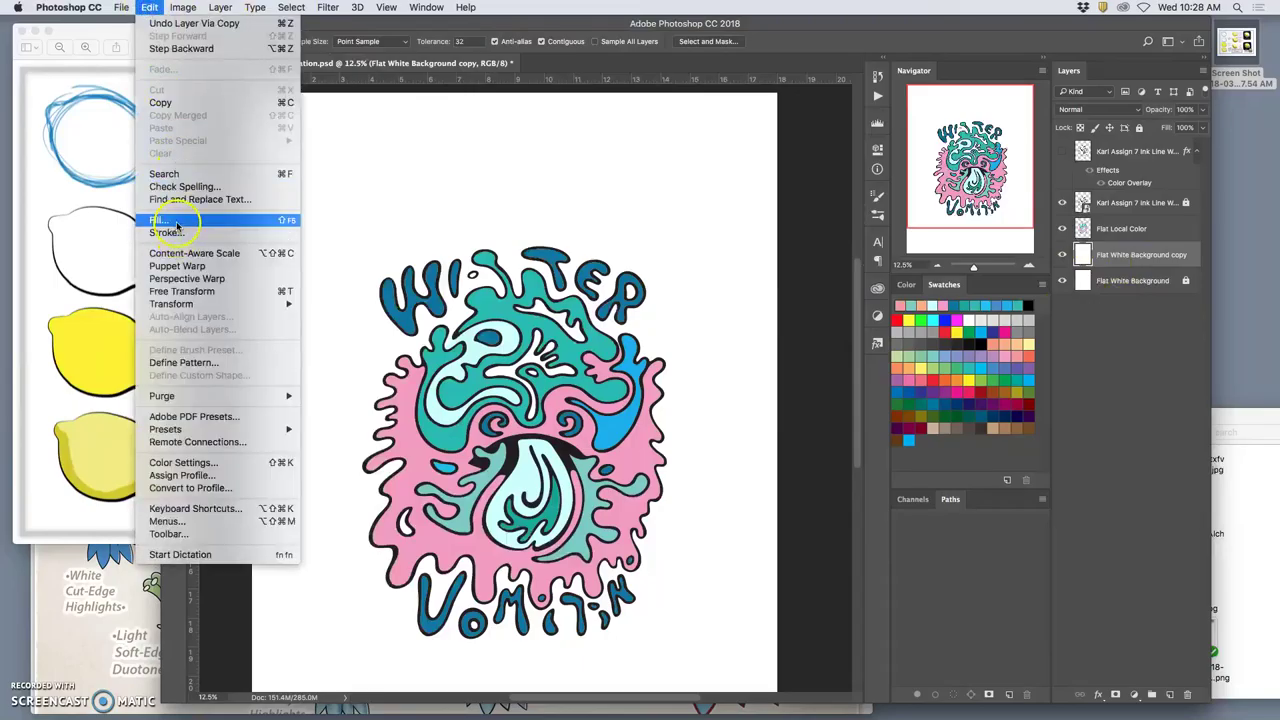
click(178, 208)
click(671, 287)
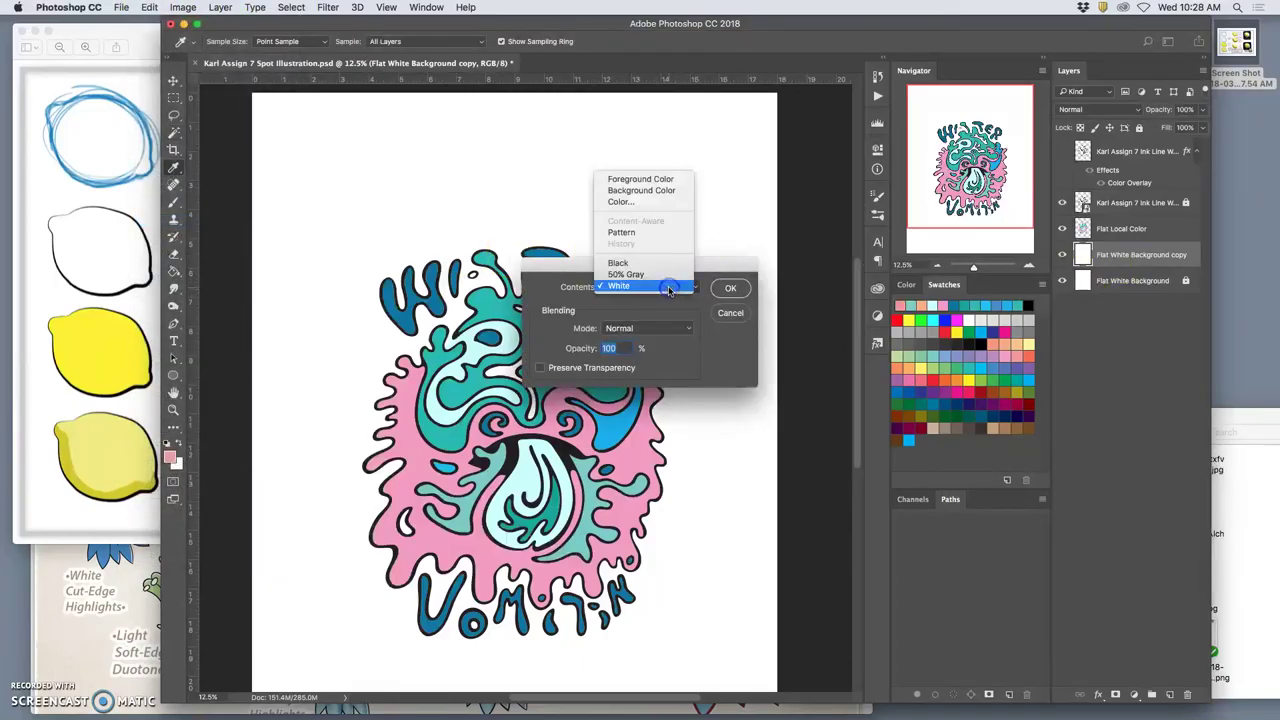
click(666, 274)
click(730, 288)
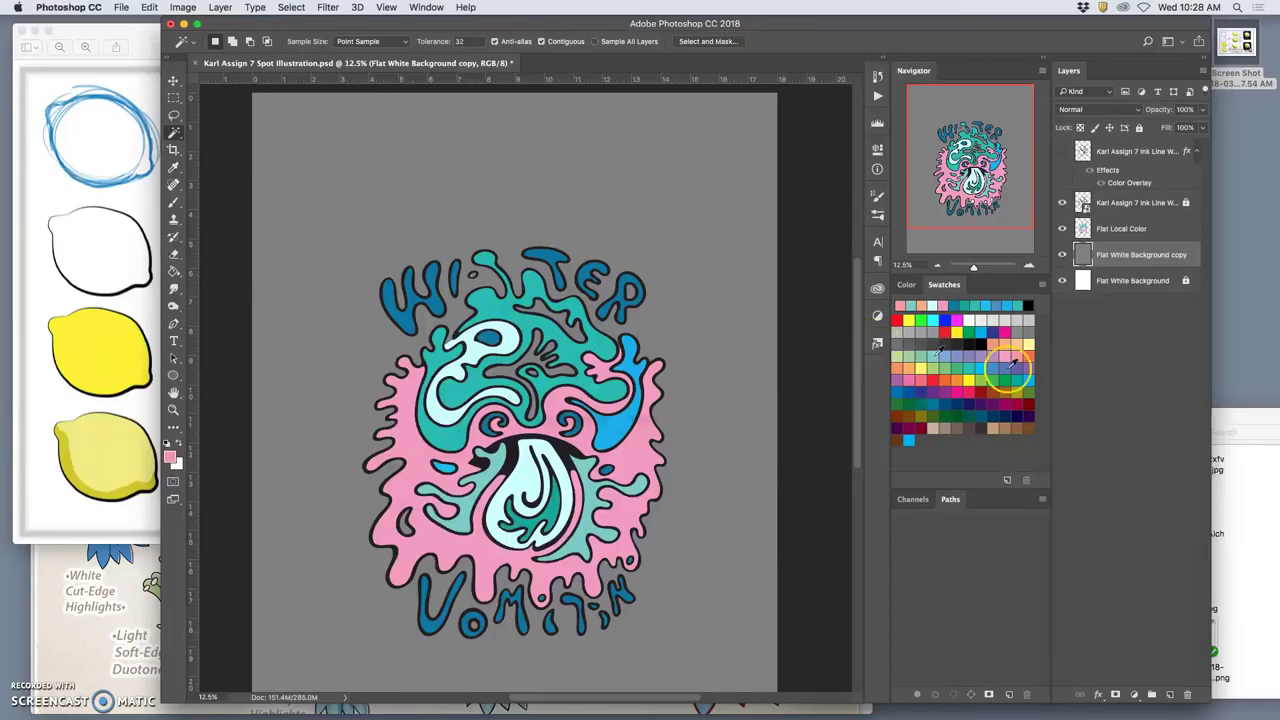
- Duplicate the gray layer with Cmd+J, fill it with Black, and toggle its visibility to compare
key(super+j)
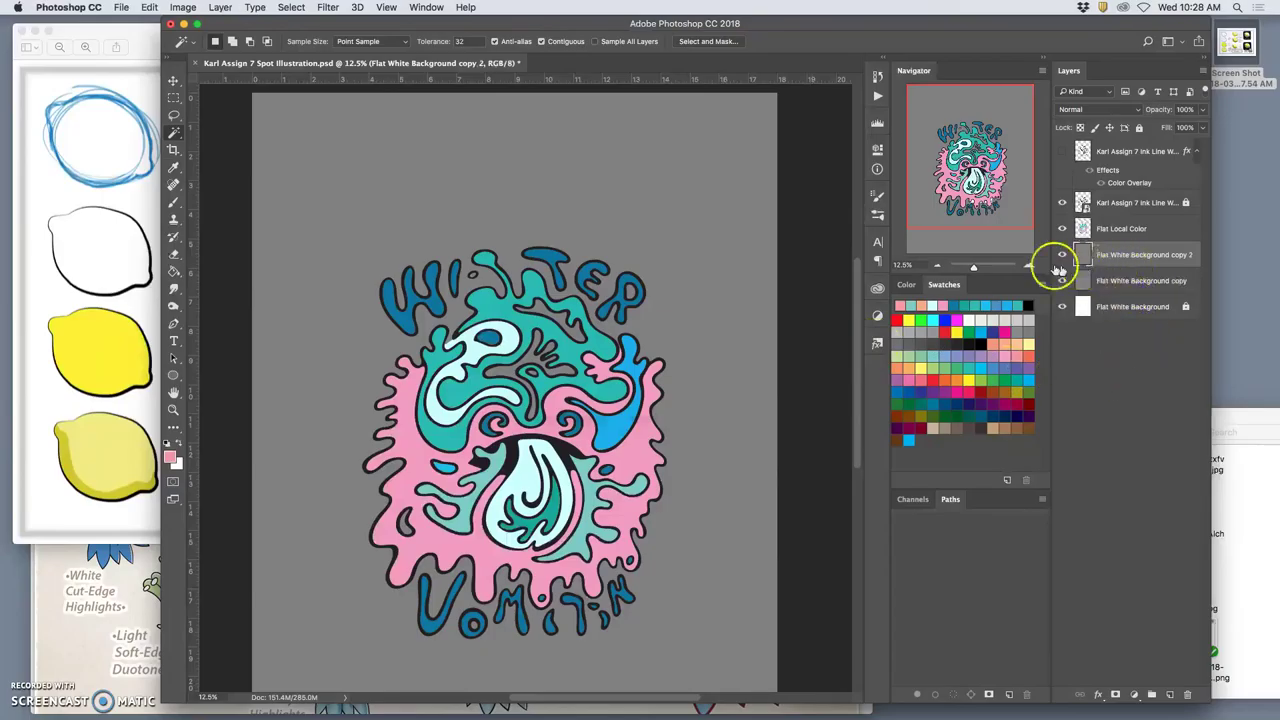
click(149, 7)
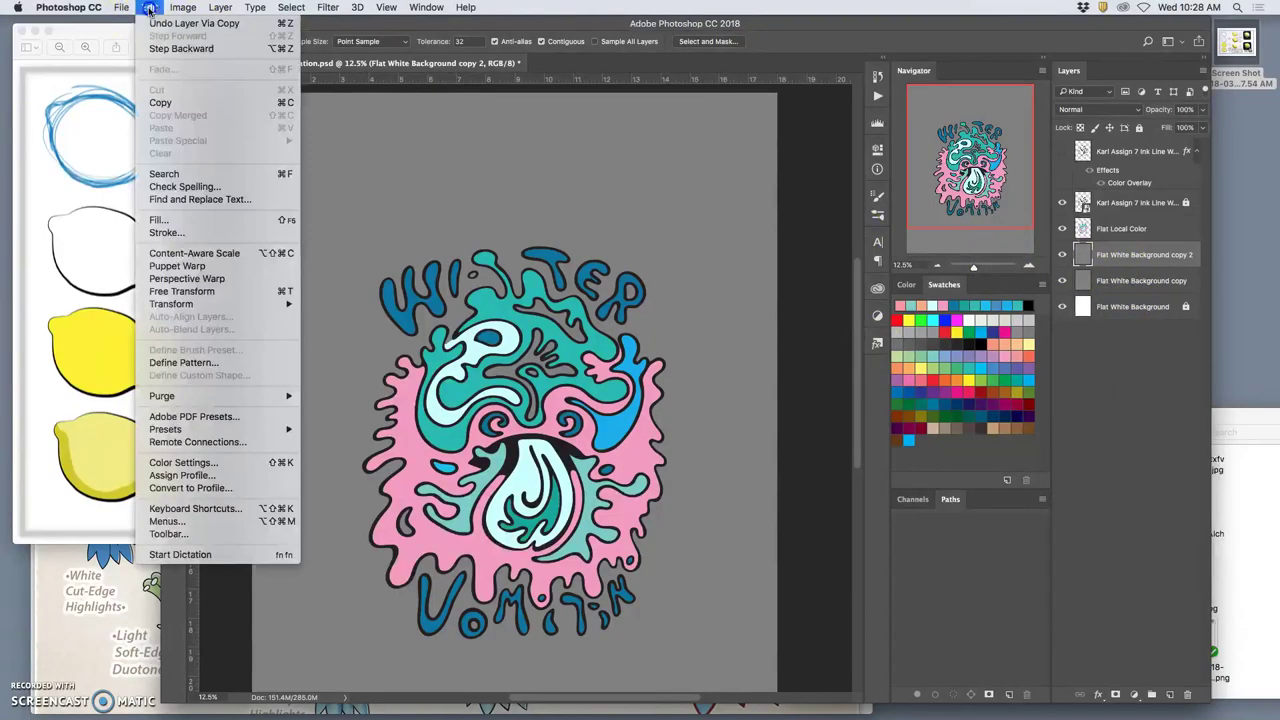
click(166, 219)
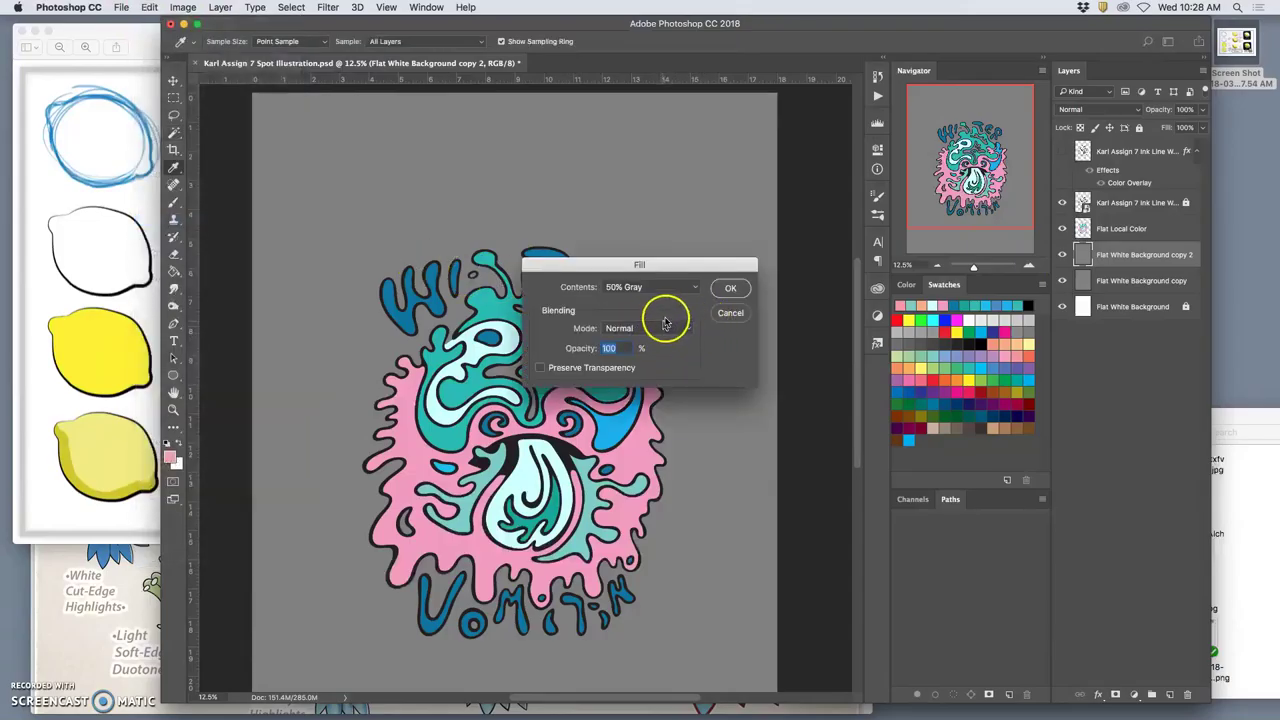
click(676, 287)
click(674, 274)
click(730, 288)
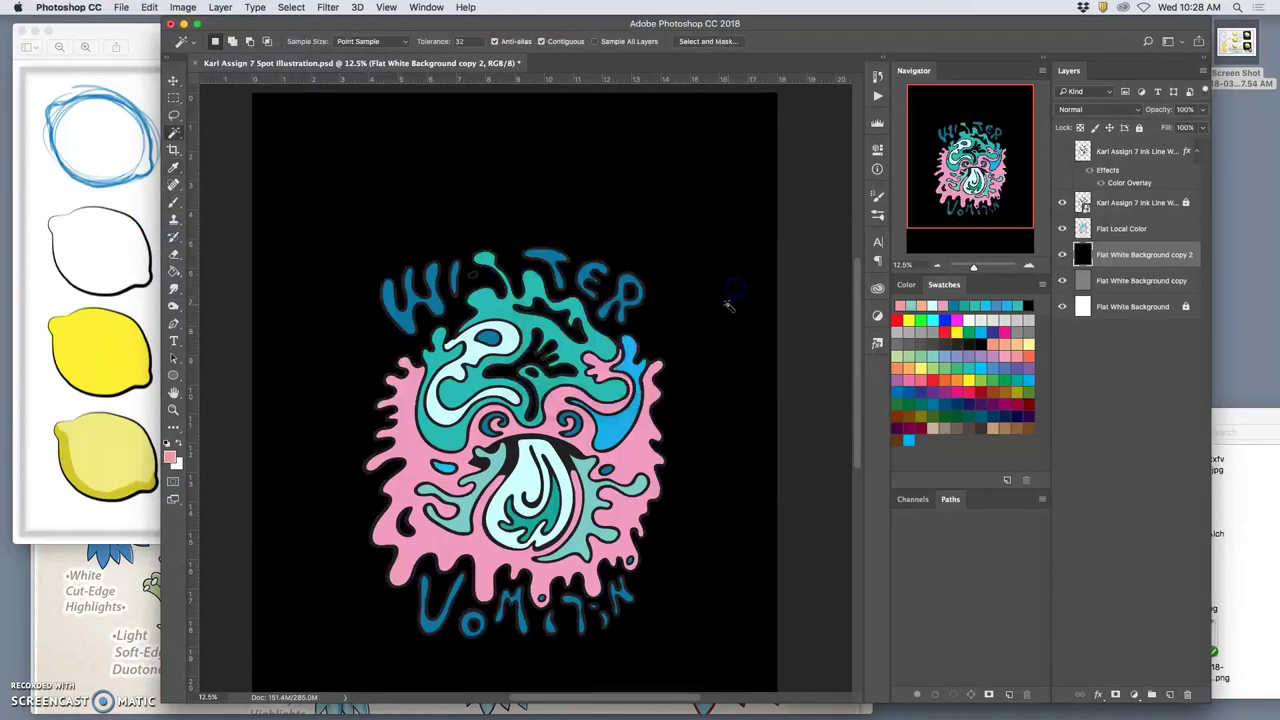
click(1063, 257)
- Show the black background, then unlock the Ink Line Work layer and give it a white outside Stroke
click(1063, 257)
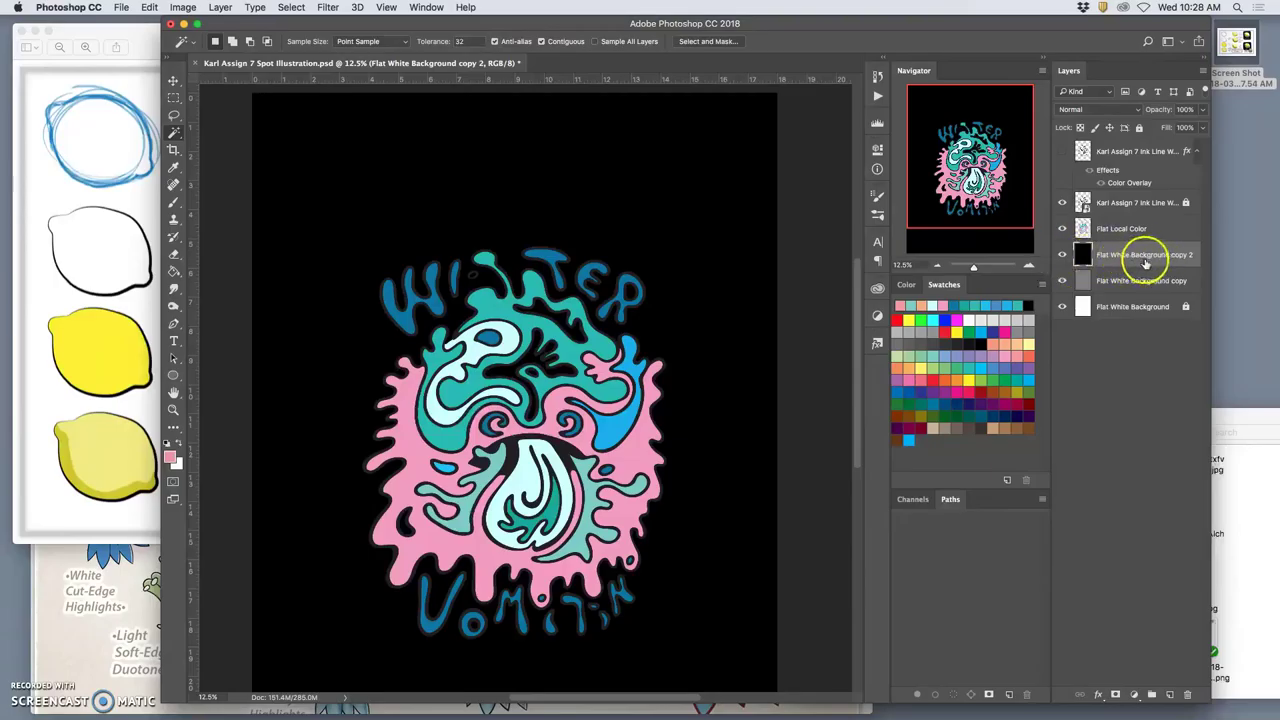
click(1131, 206)
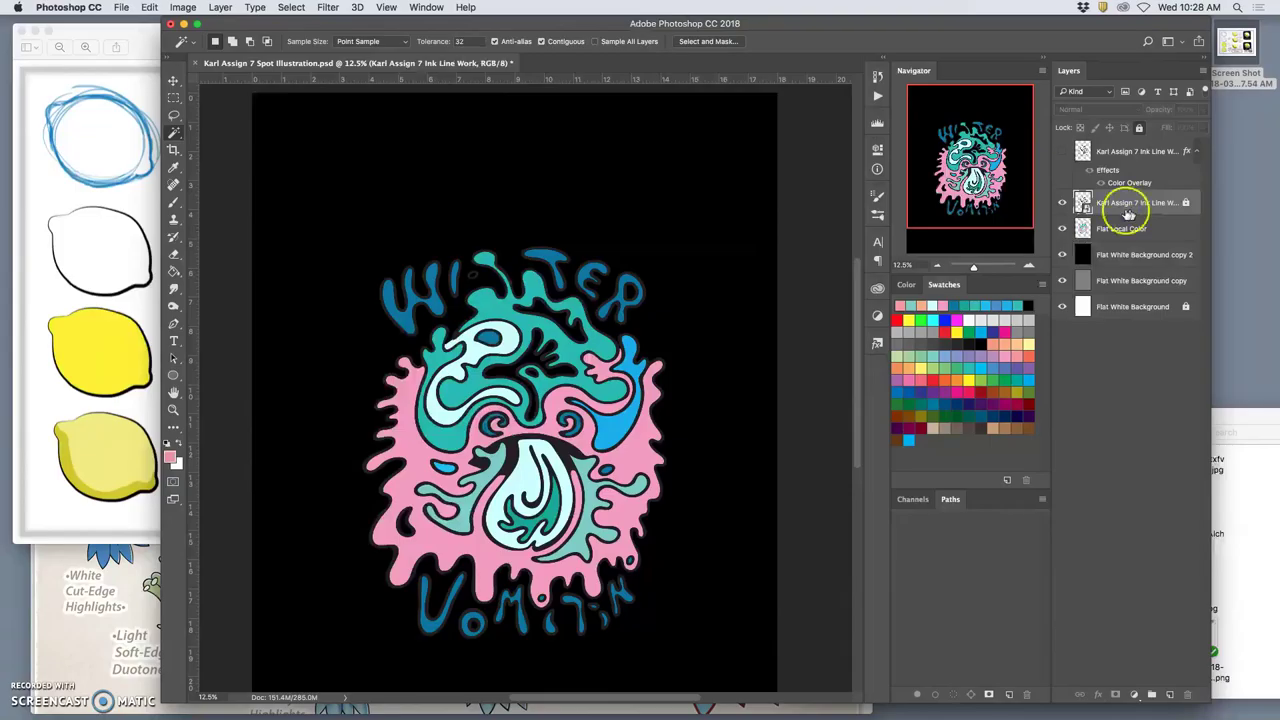
click(1139, 128)
double_click(1135, 210)
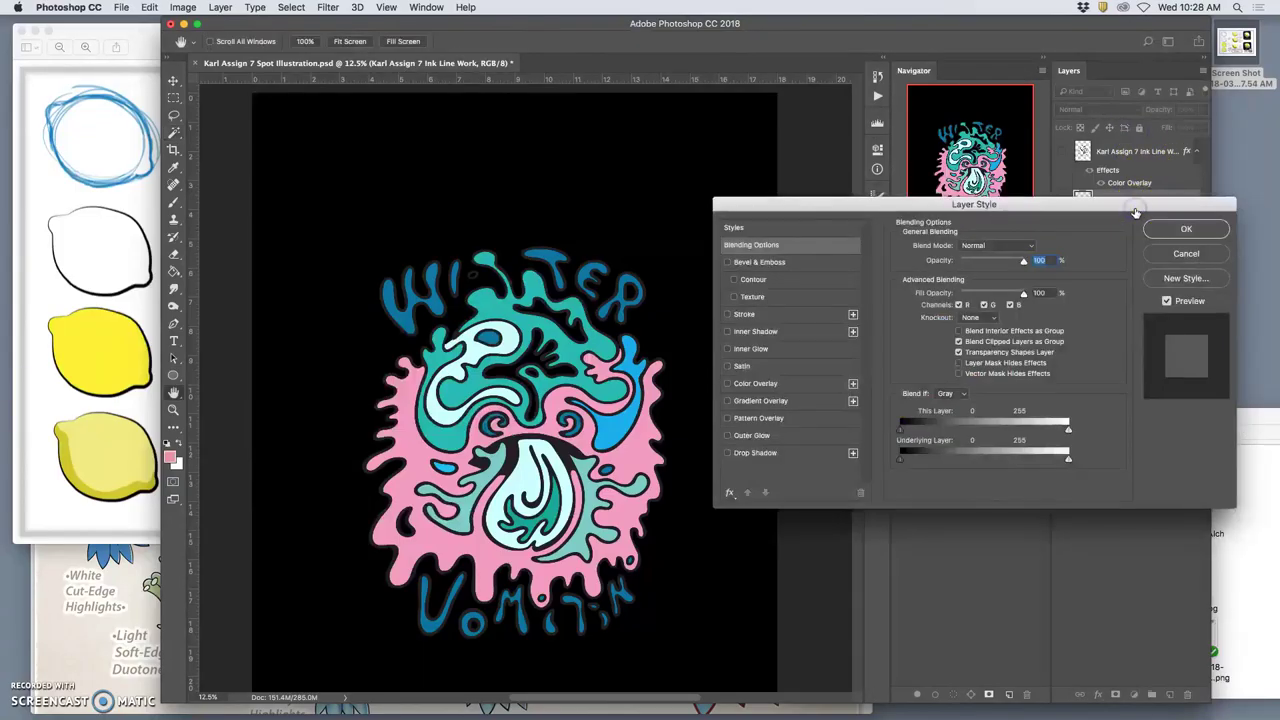
click(728, 314)
click(758, 316)
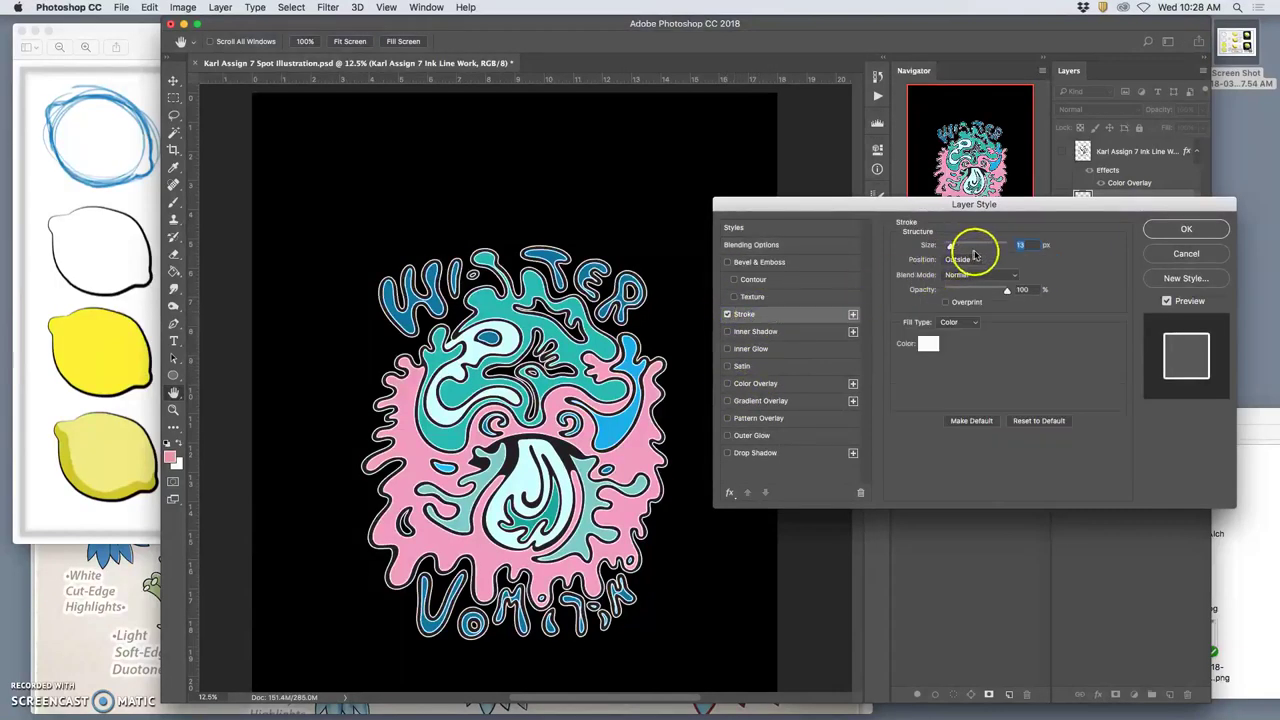
drag(957, 251, 952, 247)
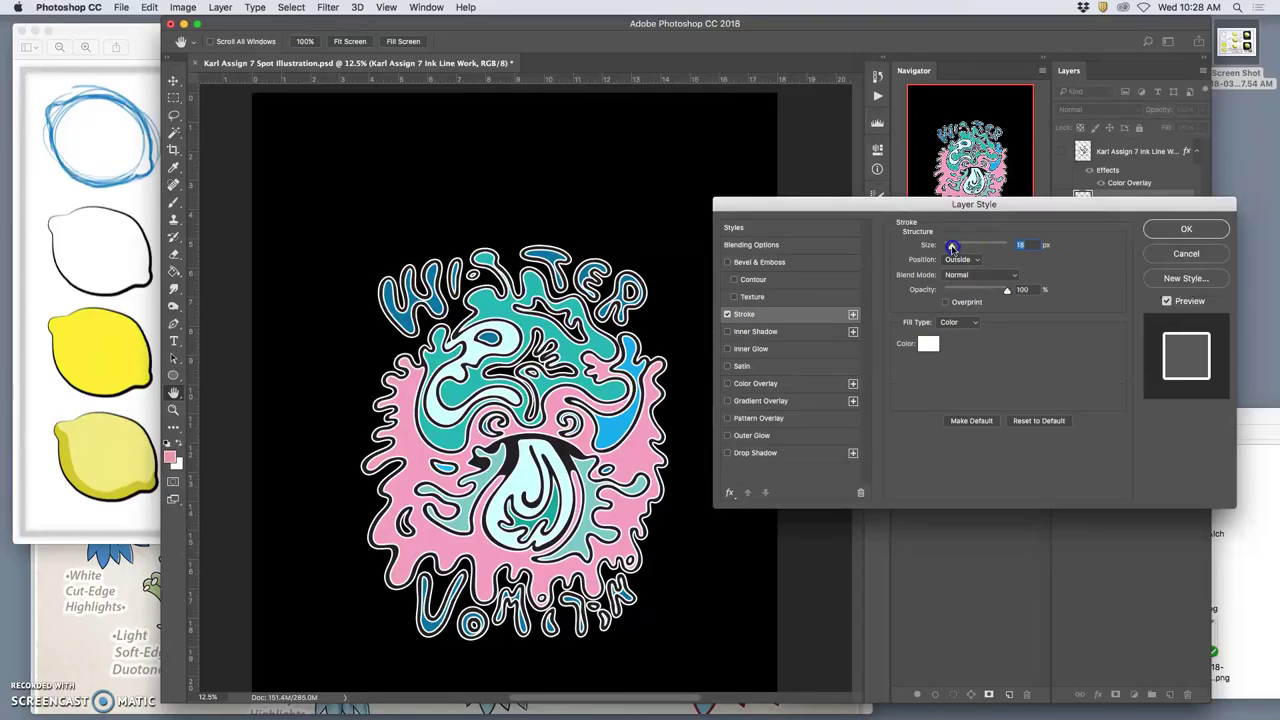
click(1186, 229)
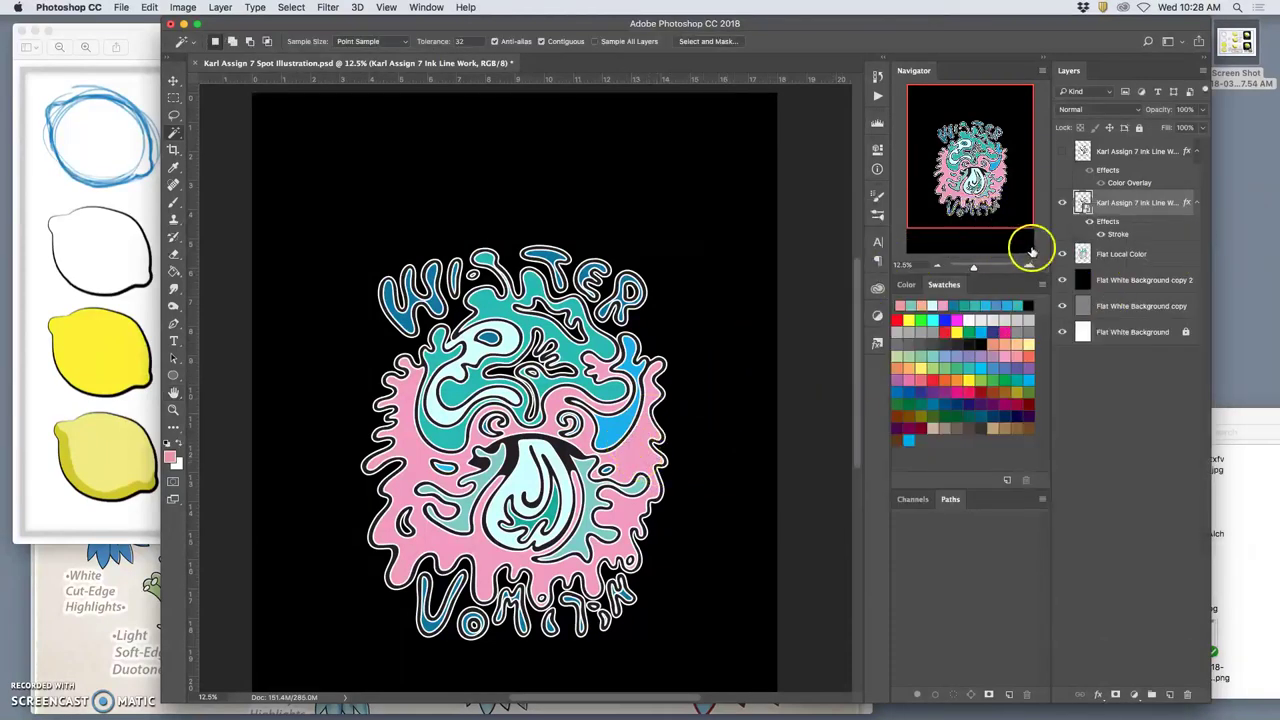
- Hide and reshow the flat colours to inspect the white outline around the artwork
click(1064, 254)
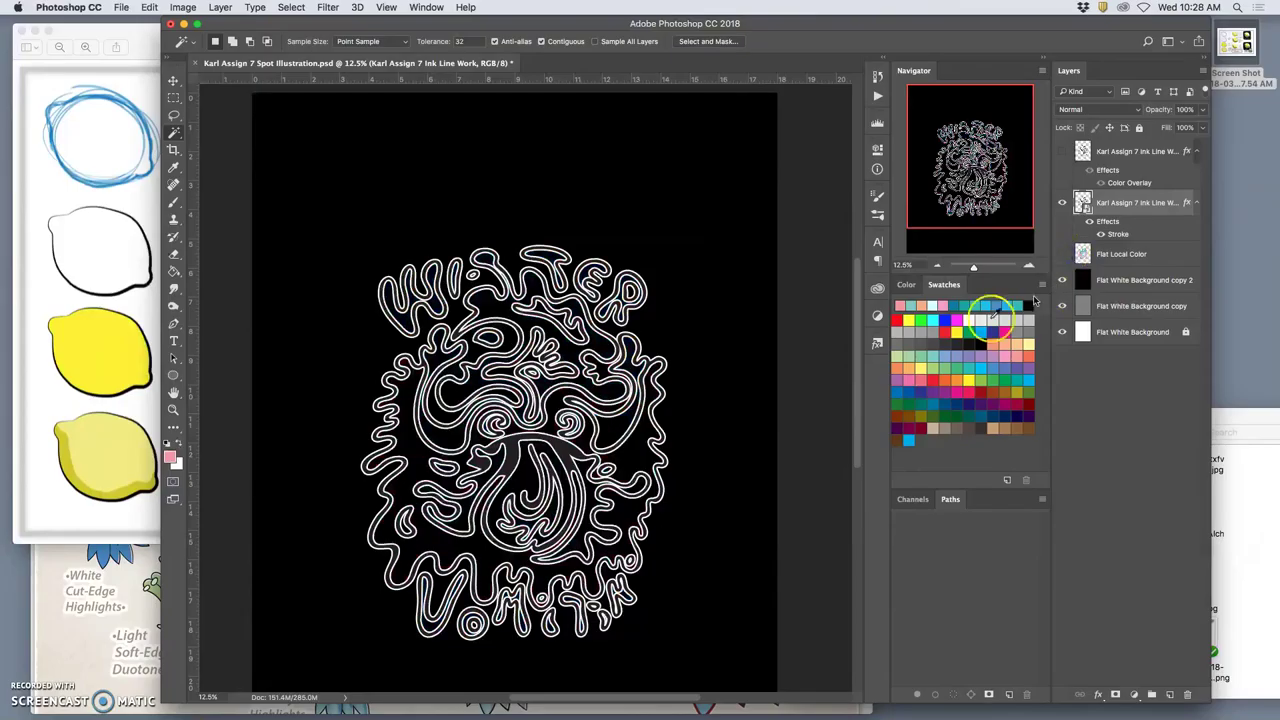
scroll(522, 425, up, 4)
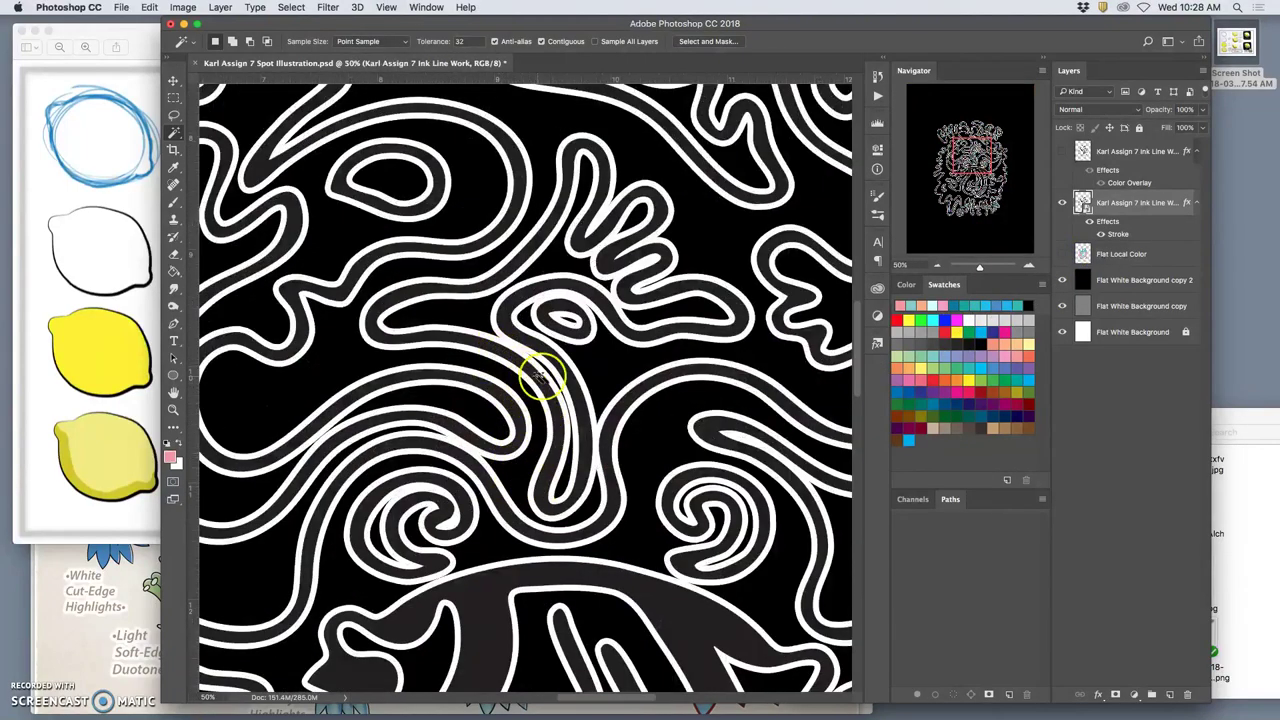
scroll(585, 392, down, 4)
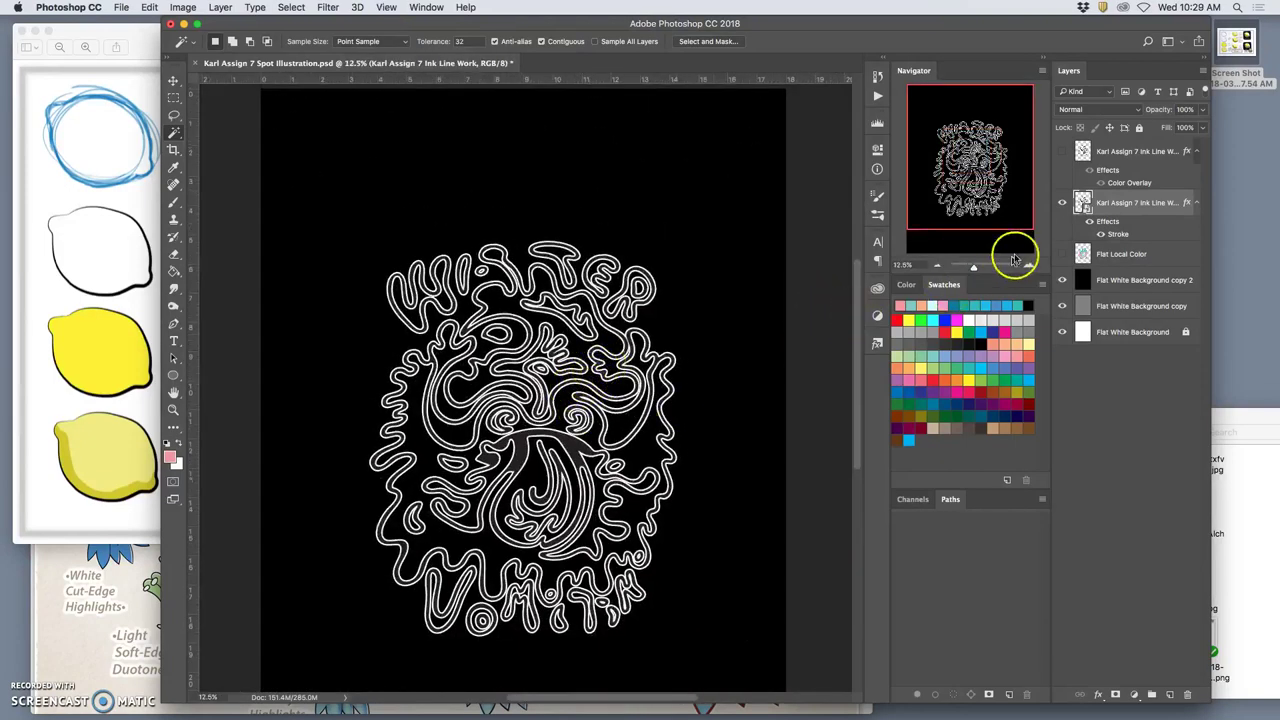
click(1063, 254)
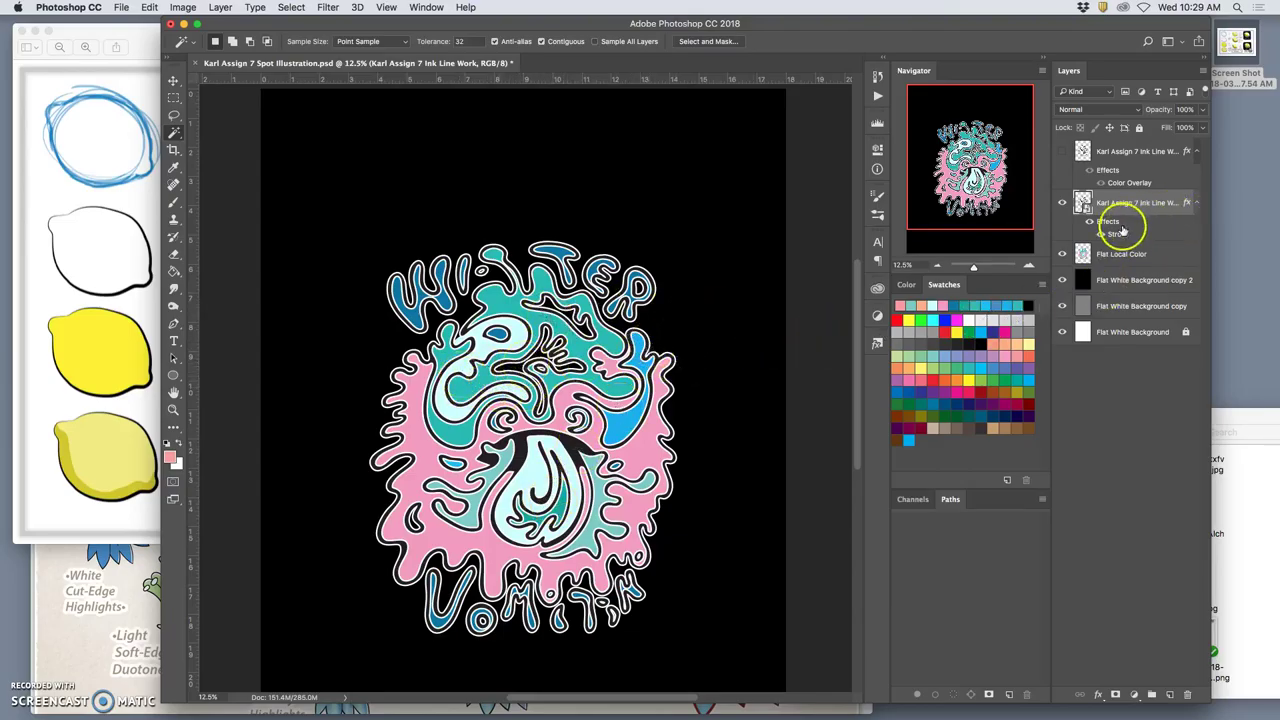
- Toggle the stroke effect to compare, then thin the stroke to about 10 px
click(1091, 222)
click(1091, 222)
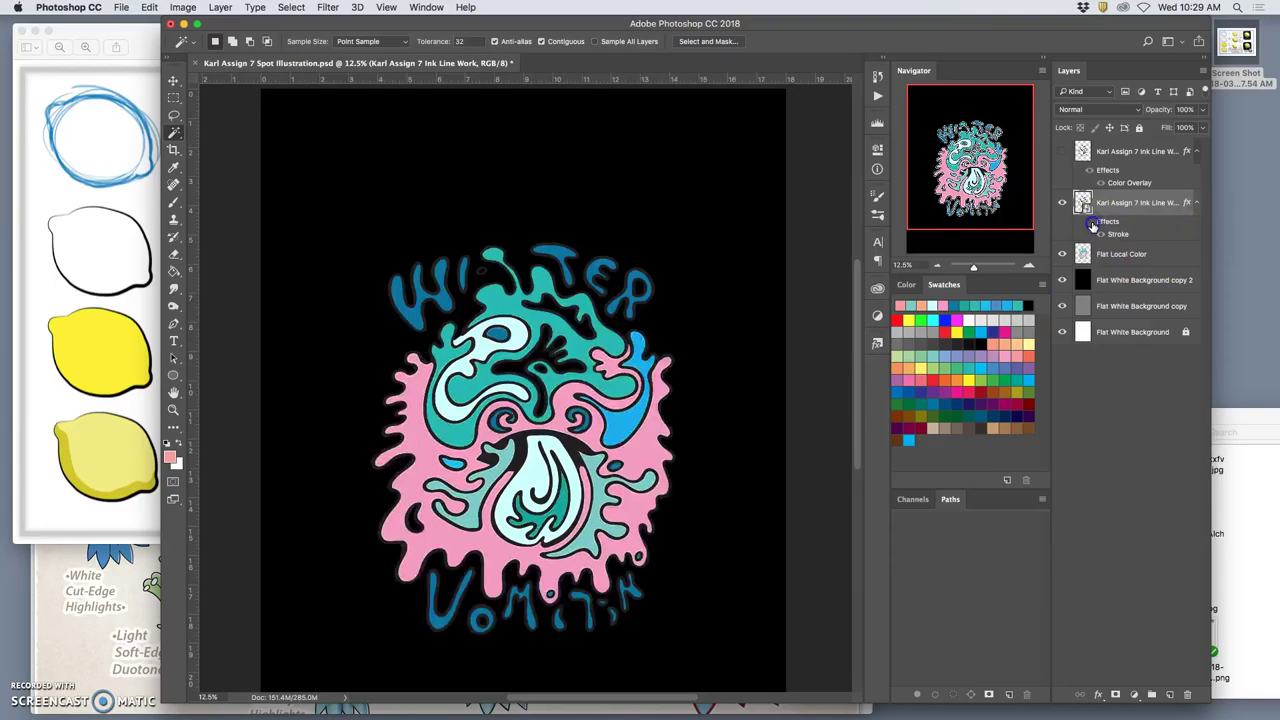
click(1090, 222)
double_click(1117, 232)
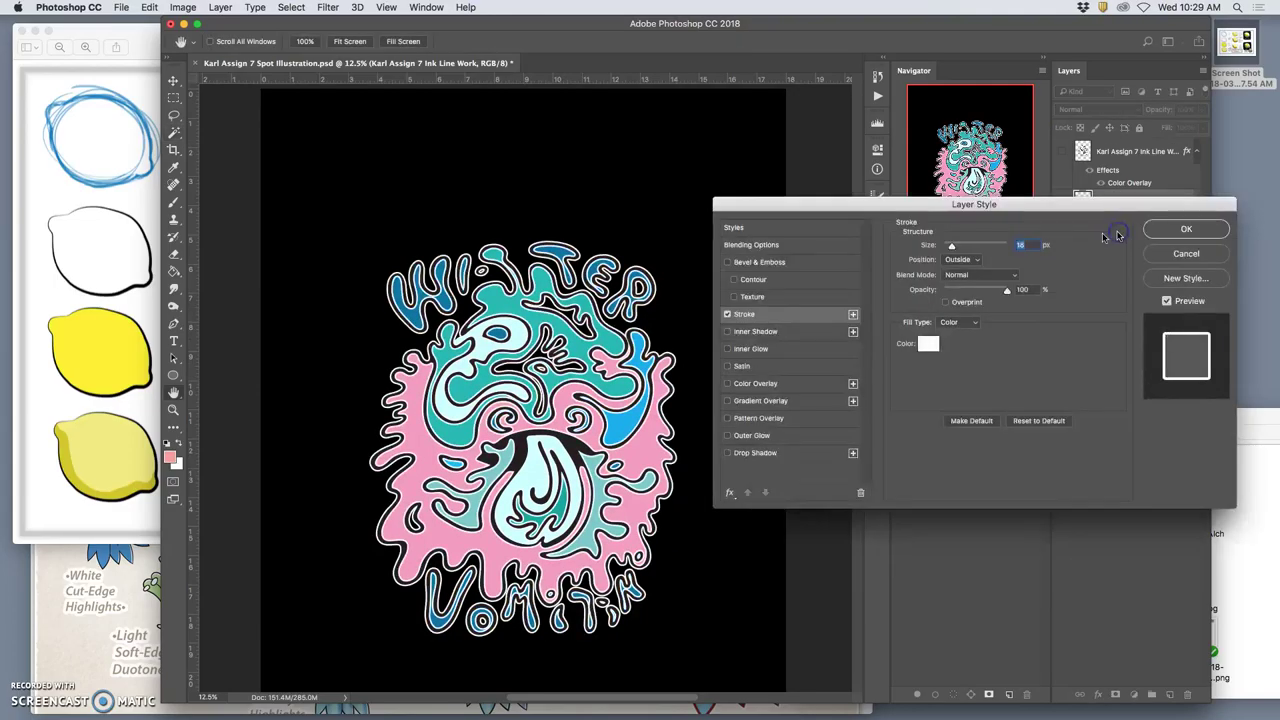
drag(952, 246, 950, 246)
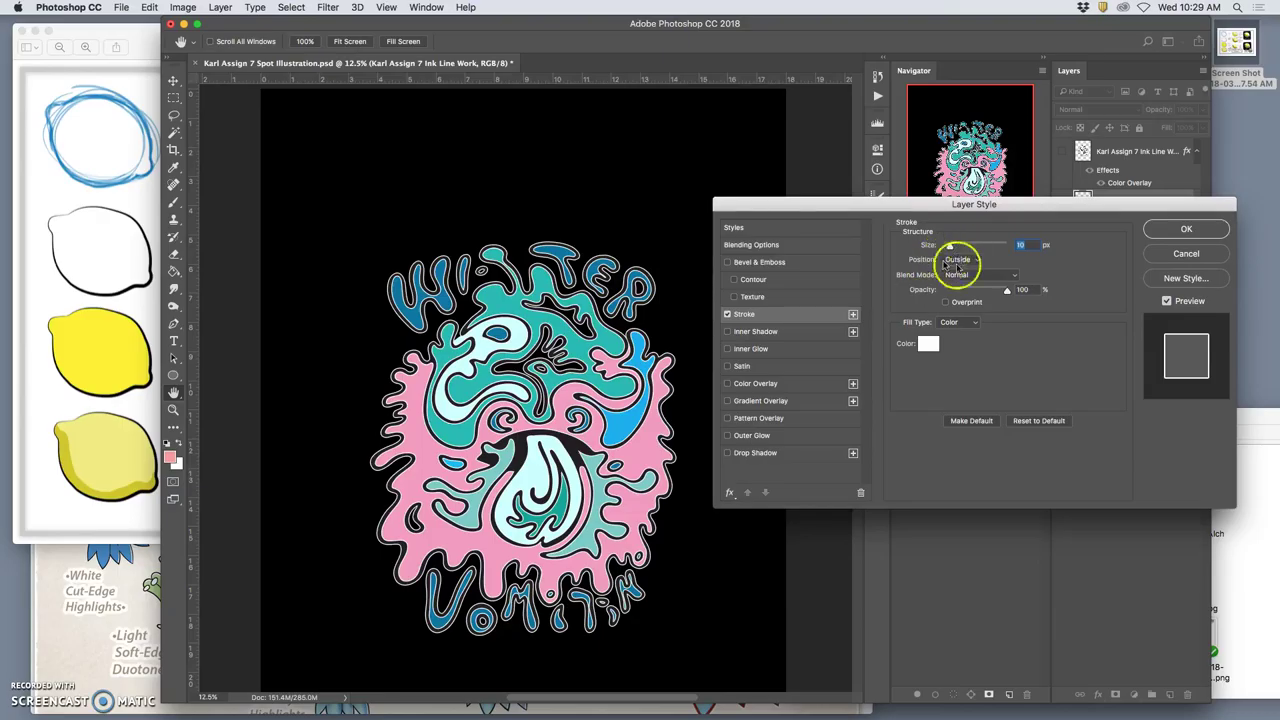
- Confirm the thinner stroke, lock the ink layer, and hide the black background layer
click(1192, 232)
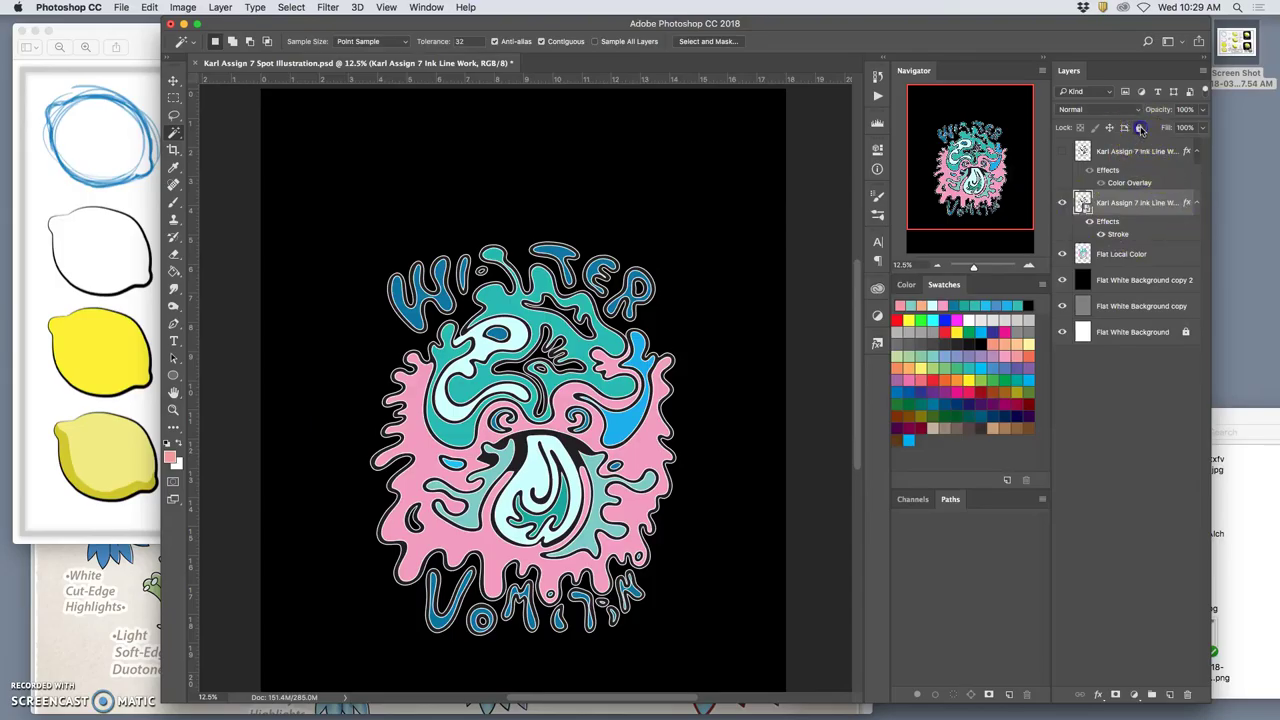
click(1140, 128)
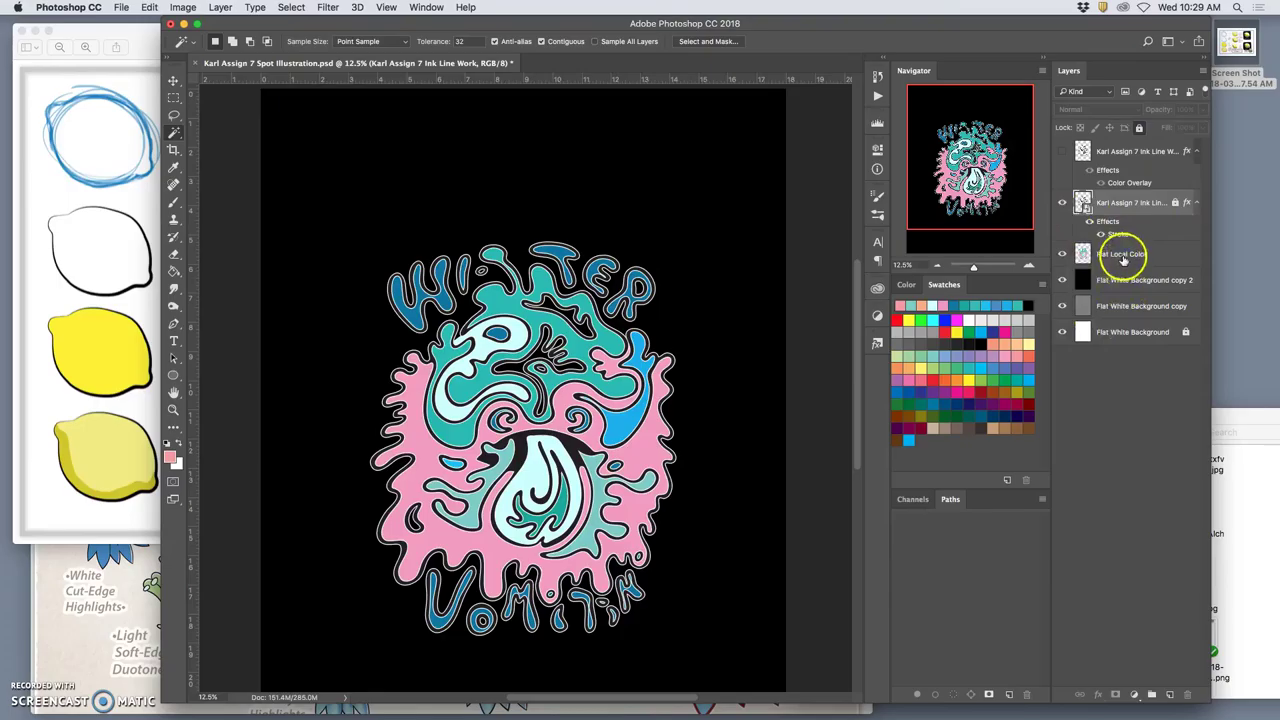
click(1122, 256)
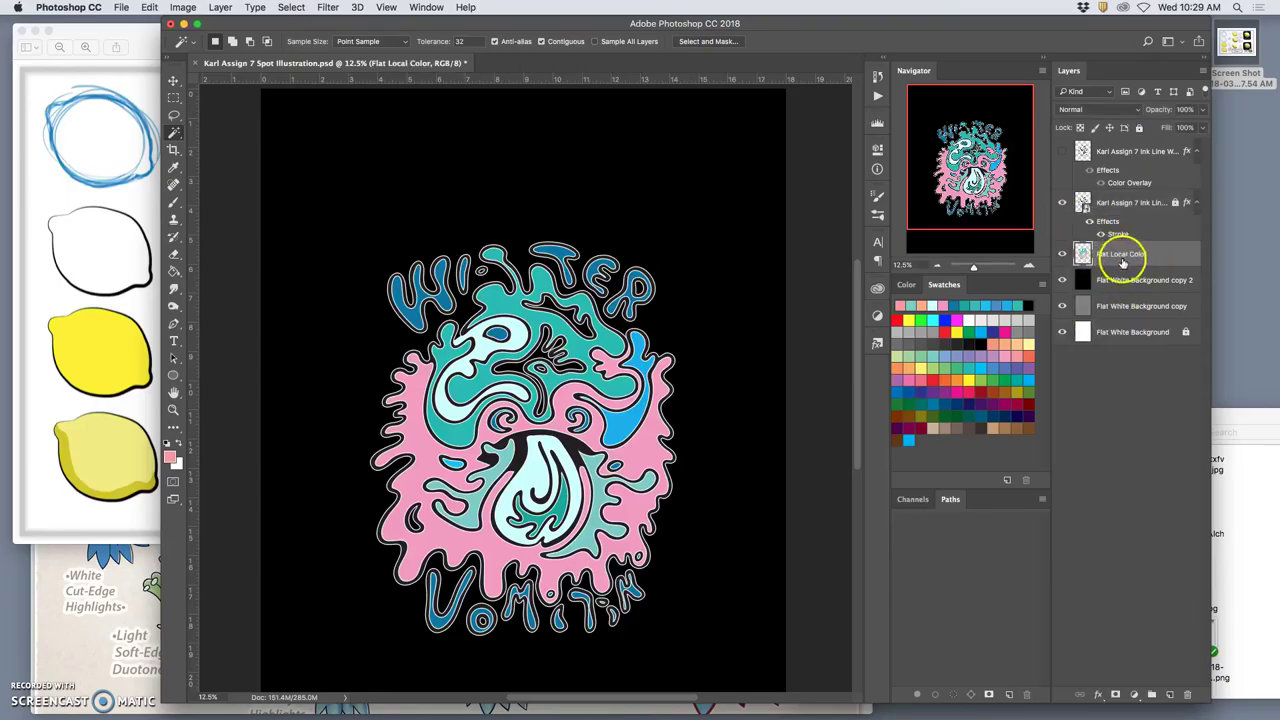
click(1062, 281)
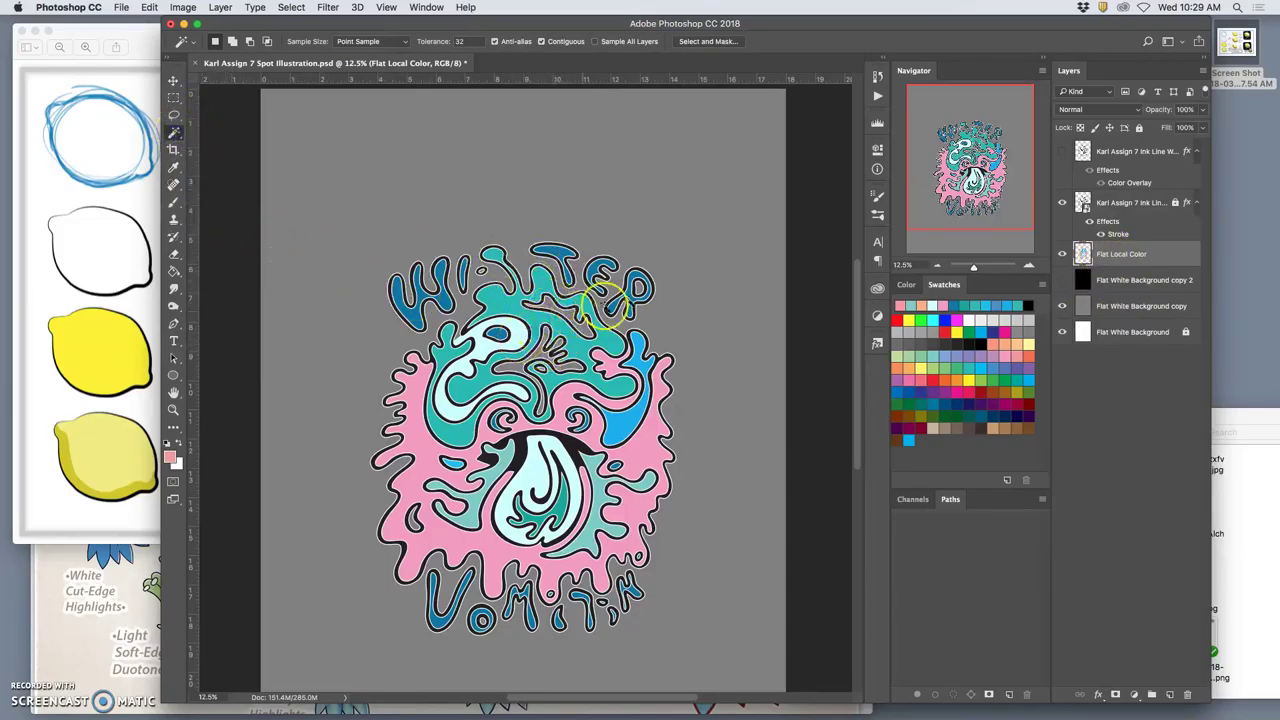
- Hide the ink lines' stroke effect and Magic Wand the grey ring, branching and upper-right shapes
click(1085, 203)
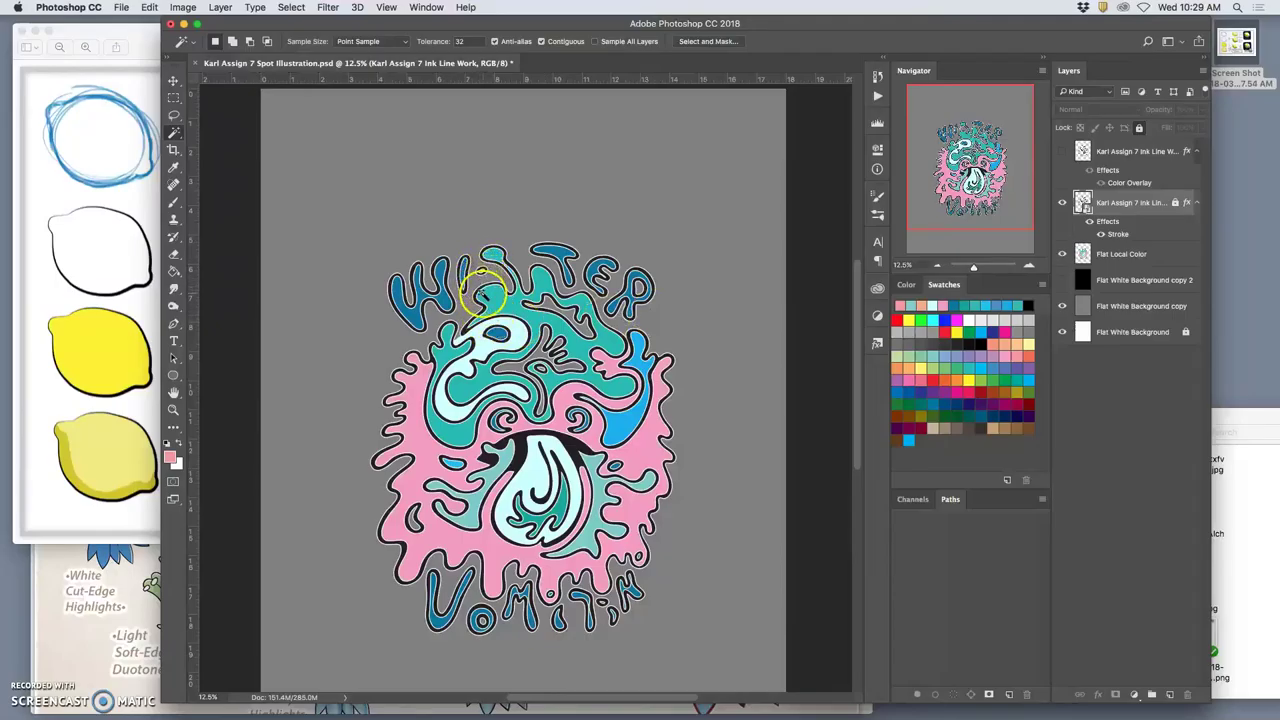
key(super+equal)
key(super+equal)
scroll(470, 230, up, 5)
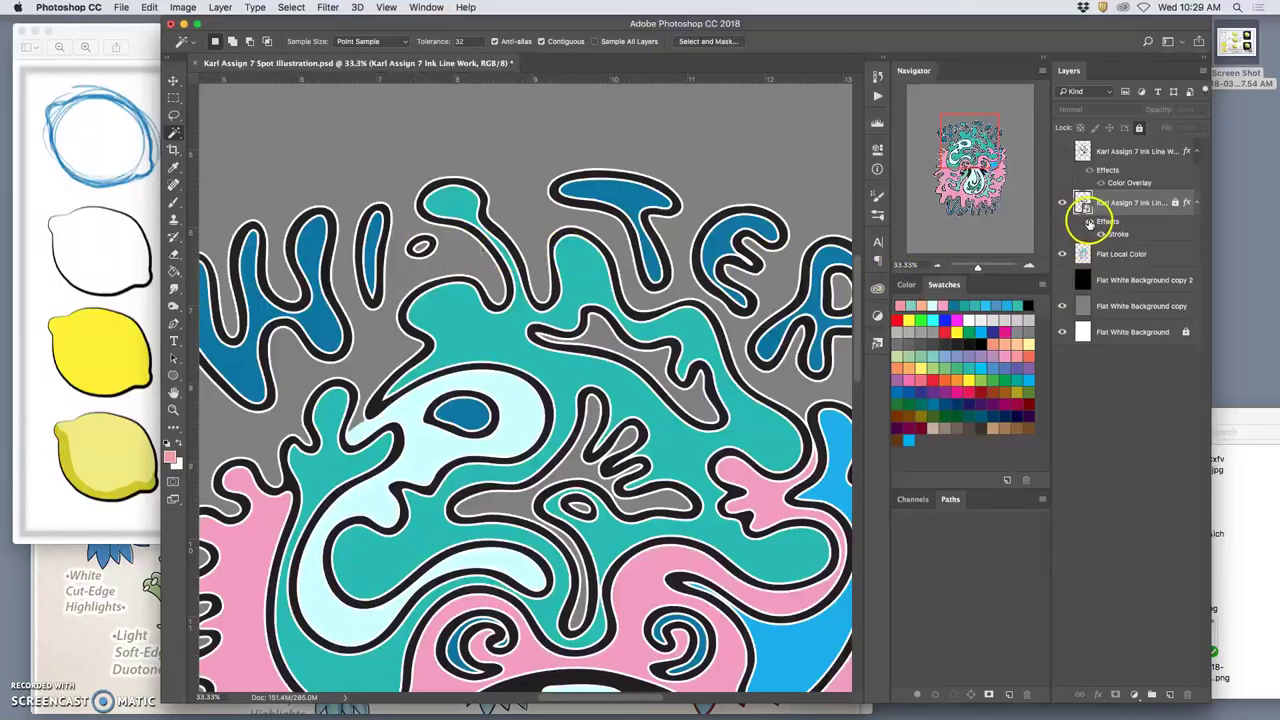
click(1089, 221)
click(421, 247)
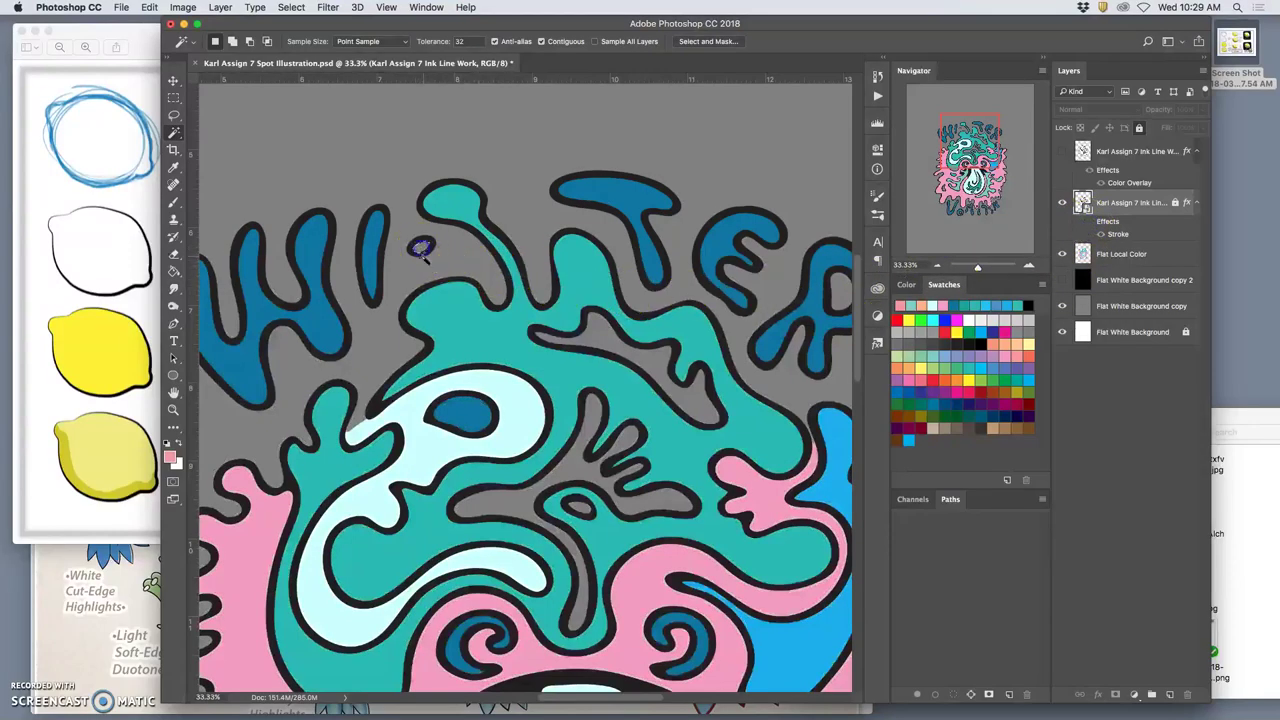
shift+click(580, 475)
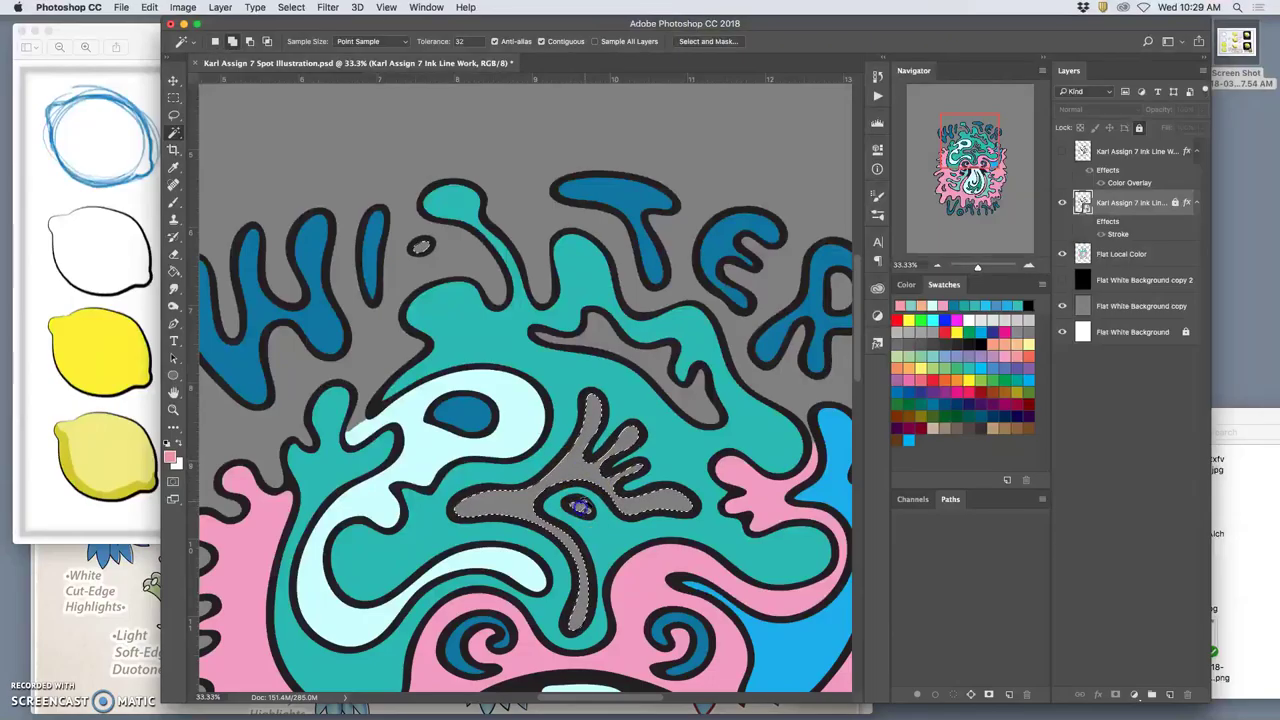
shift+click(686, 410)
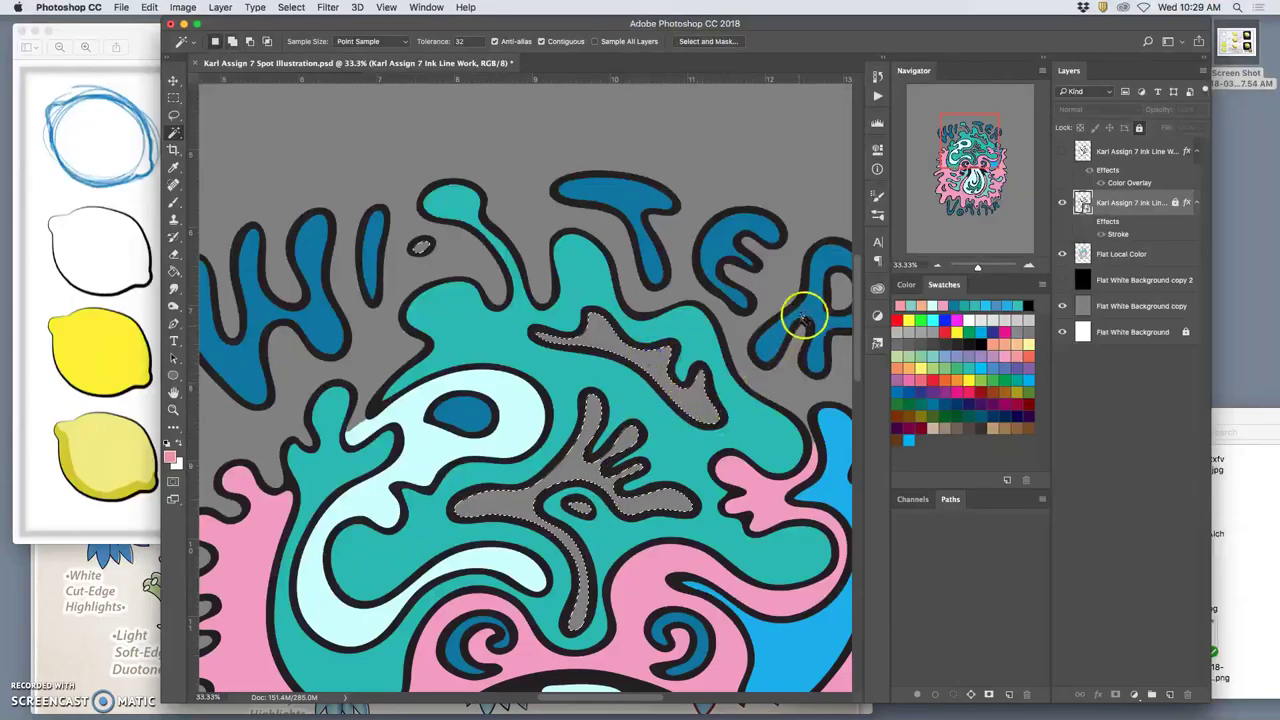
- Add the dark-blue eye and a small upper-left shape to the selection, then toggle the ink lines
drag(691, 443, 510, 340)
scroll(510, 340, down, 10)
scroll(568, 330, down, 2)
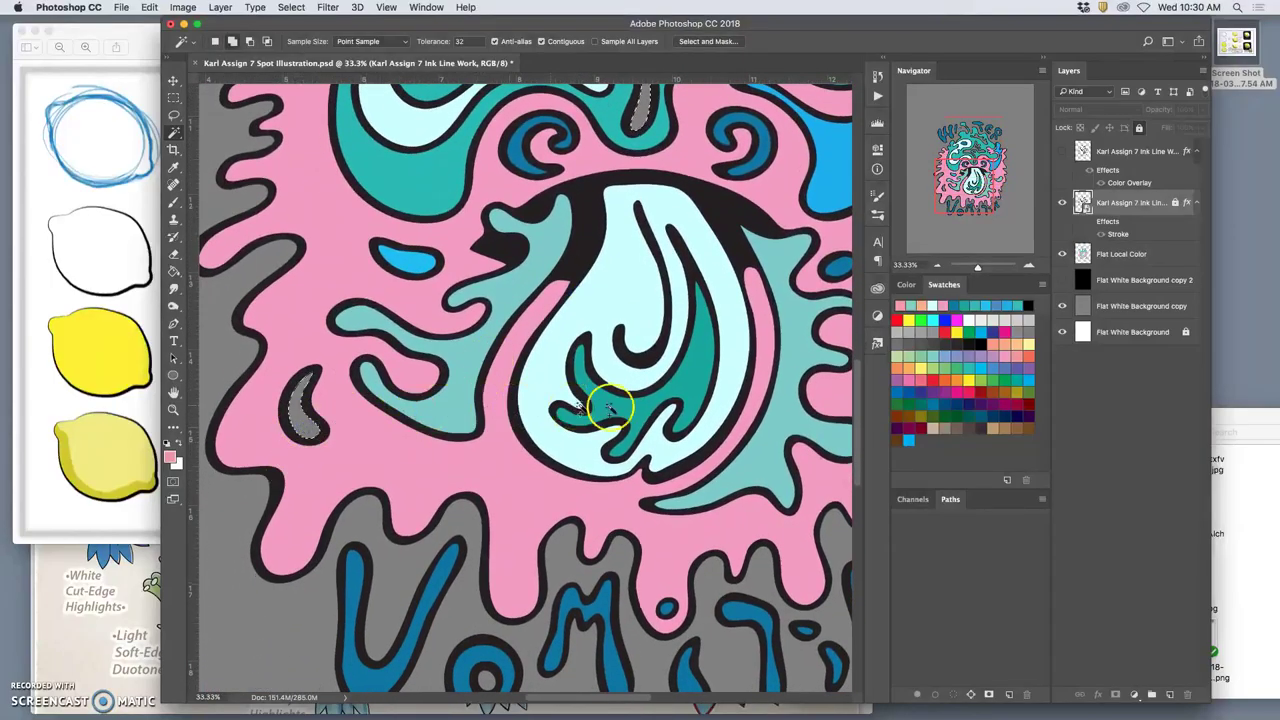
drag(646, 423, 619, 488)
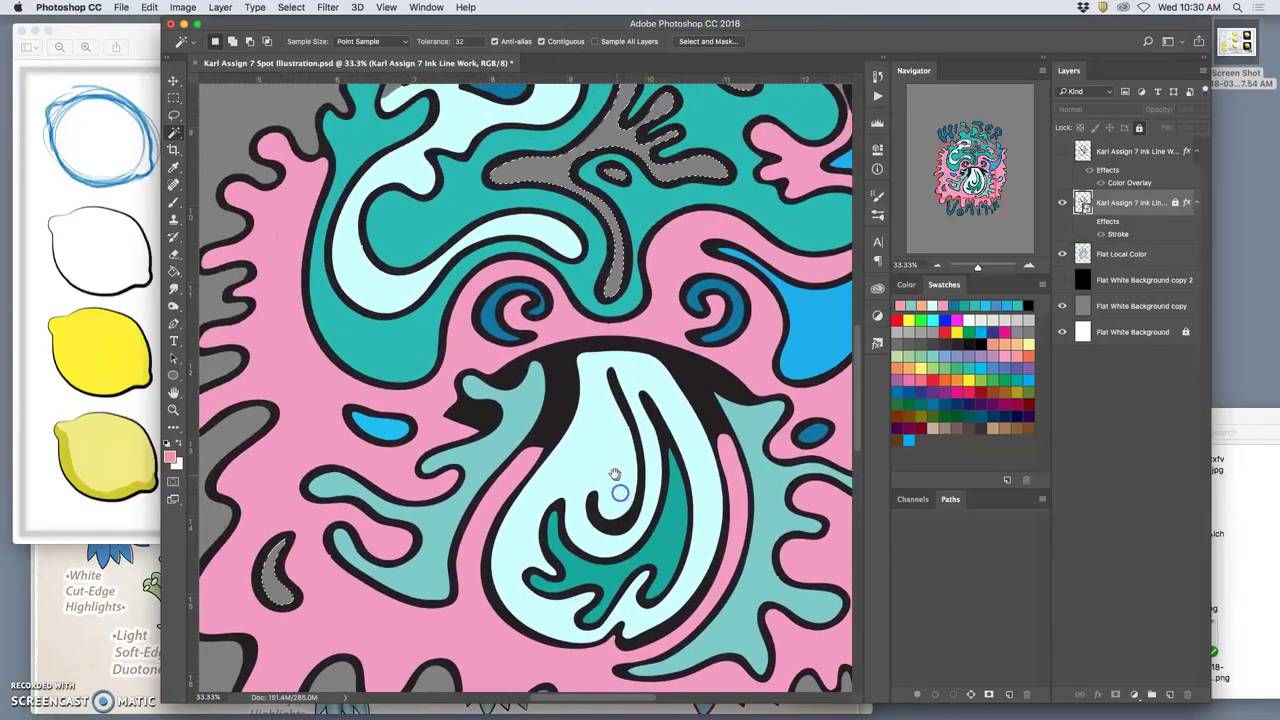
drag(614, 423, 606, 519)
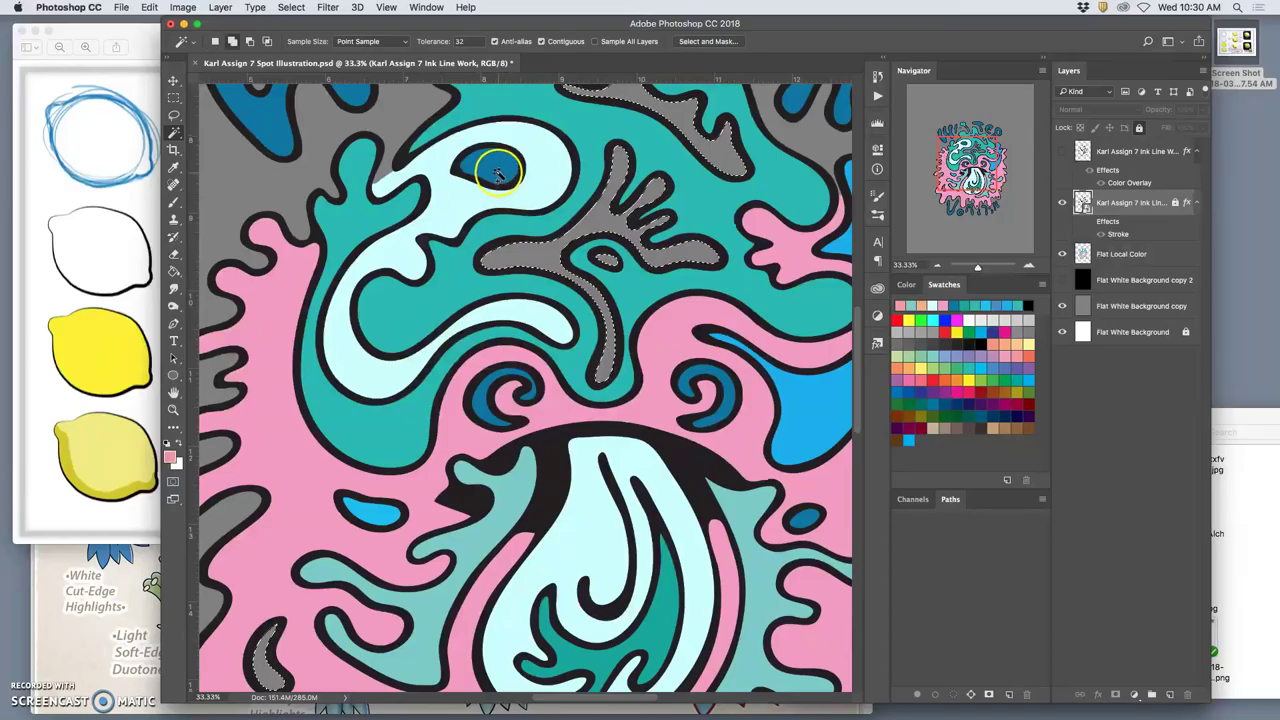
shift+click(507, 189)
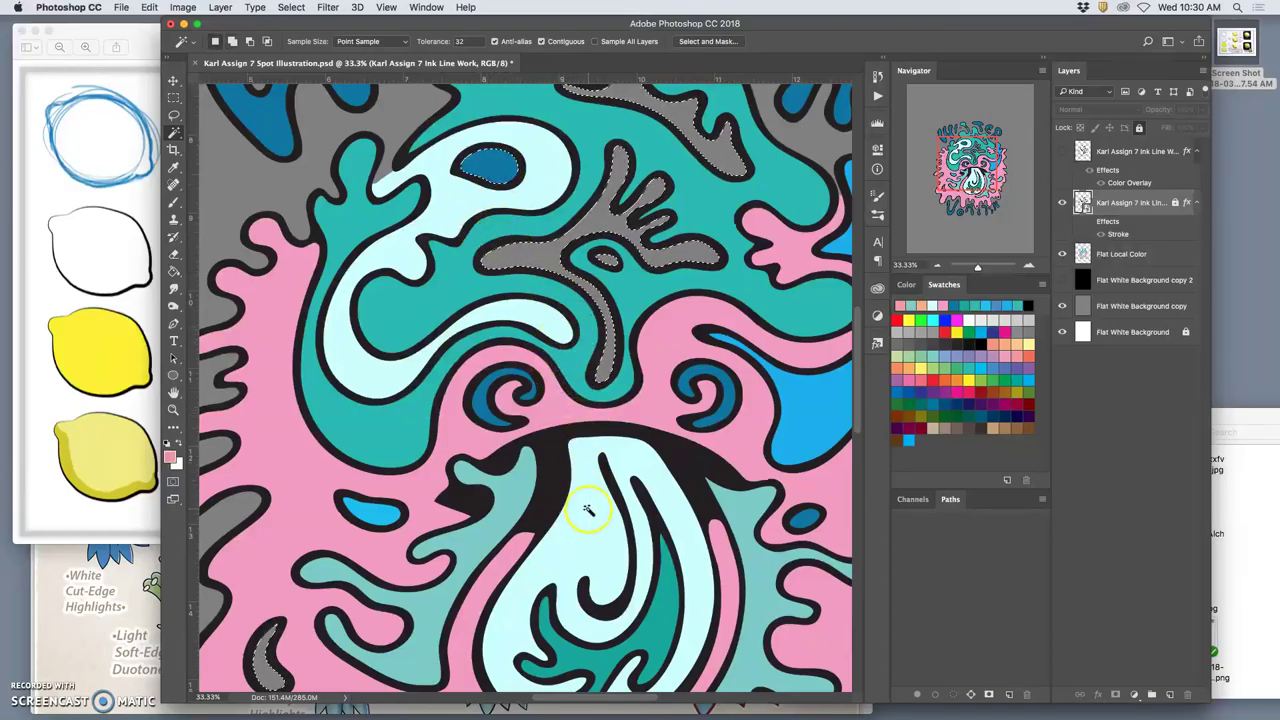
shift+click(378, 515)
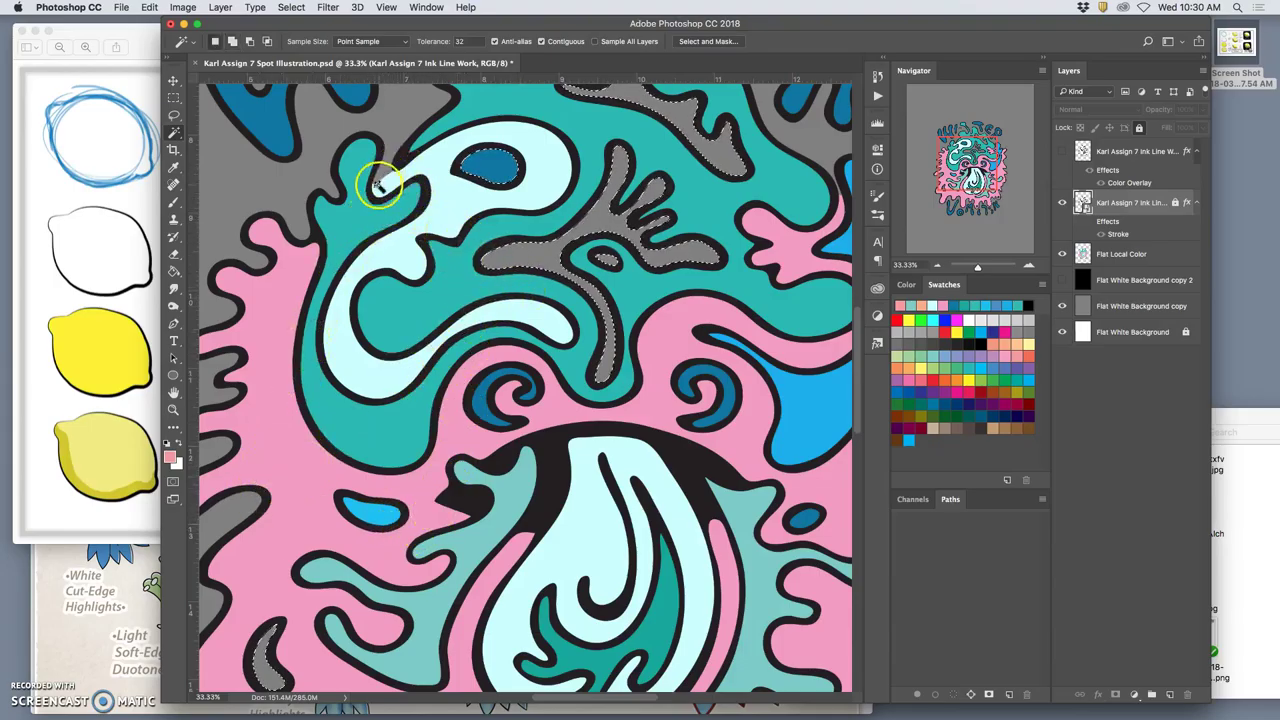
scroll(380, 195, up, 2)
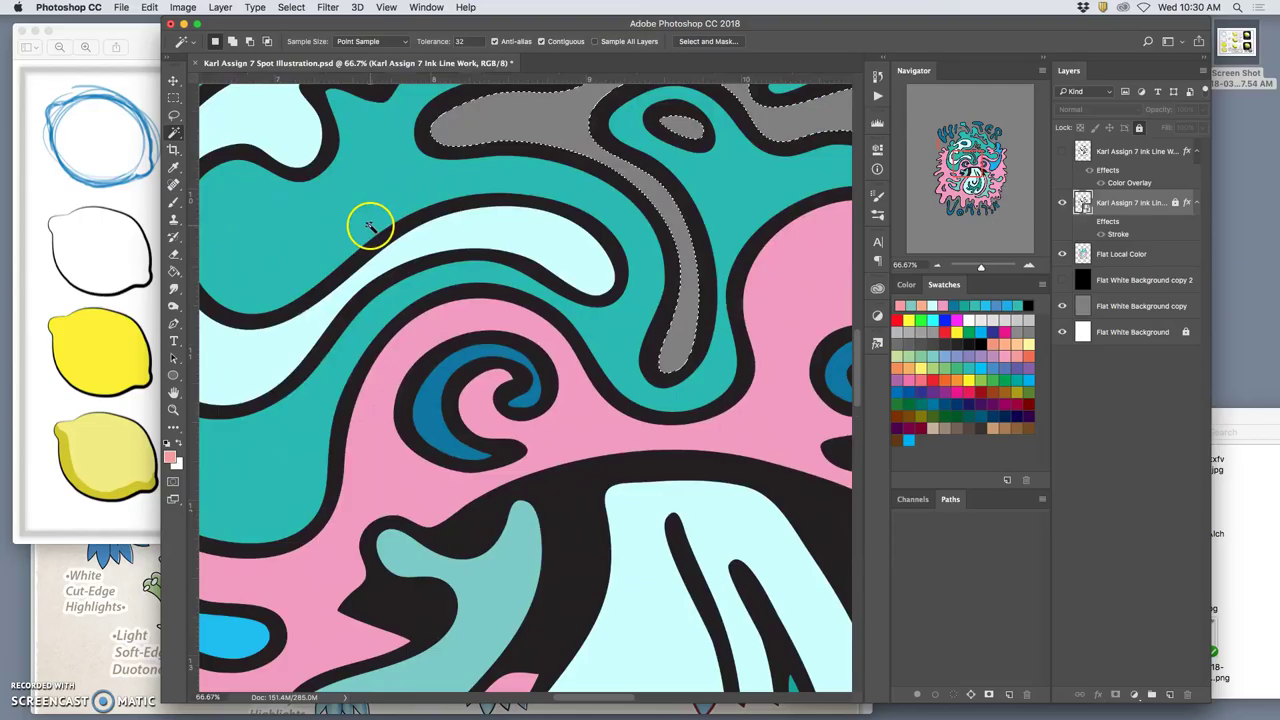
drag(366, 223, 491, 428)
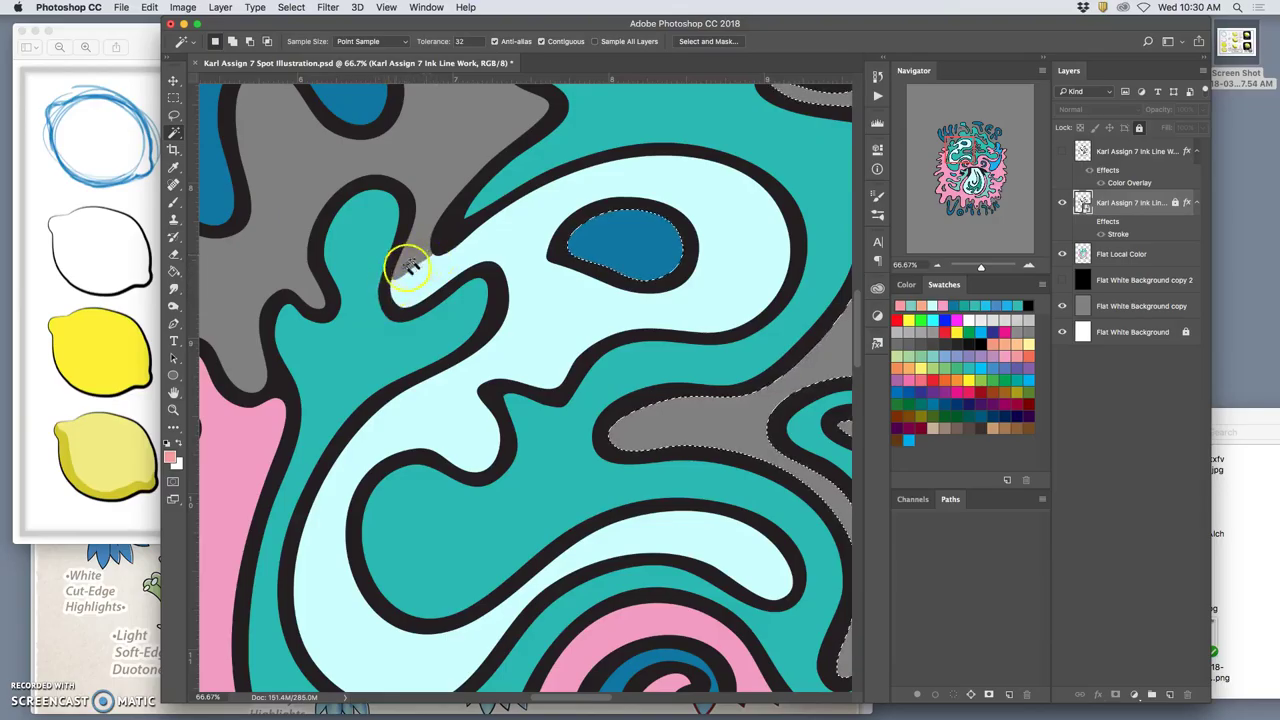
click(1062, 203)
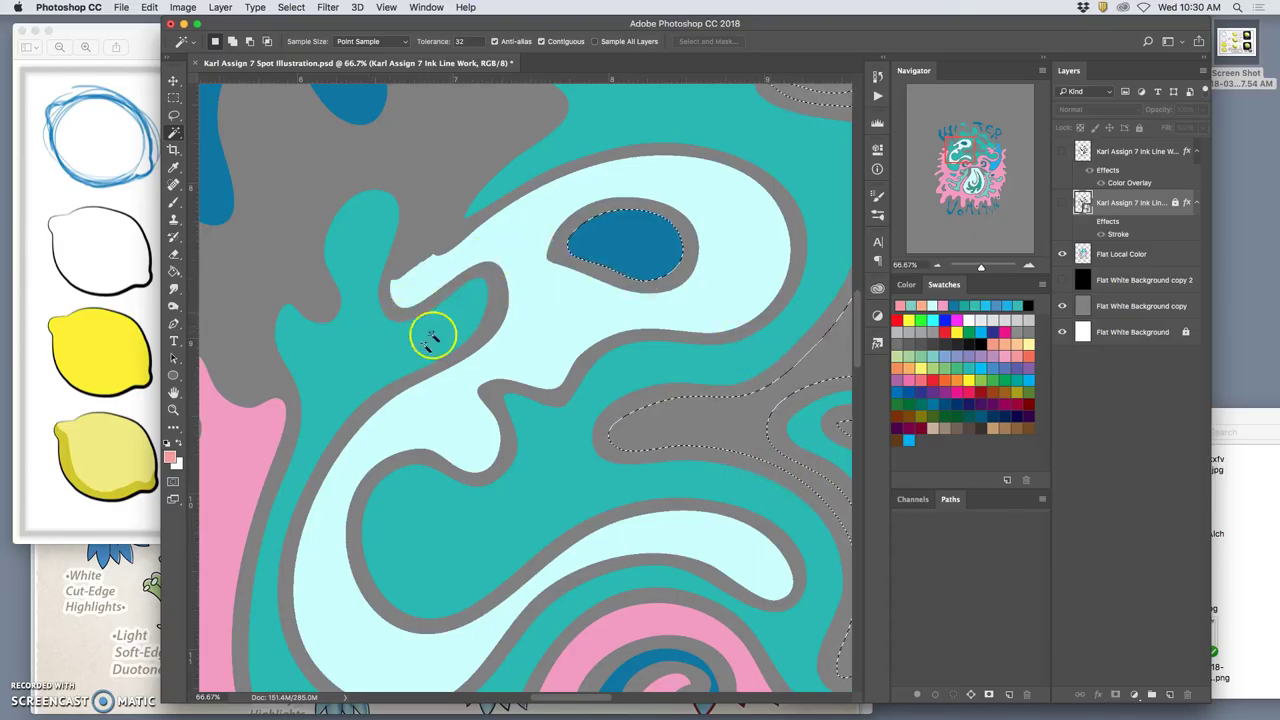
click(1063, 203)
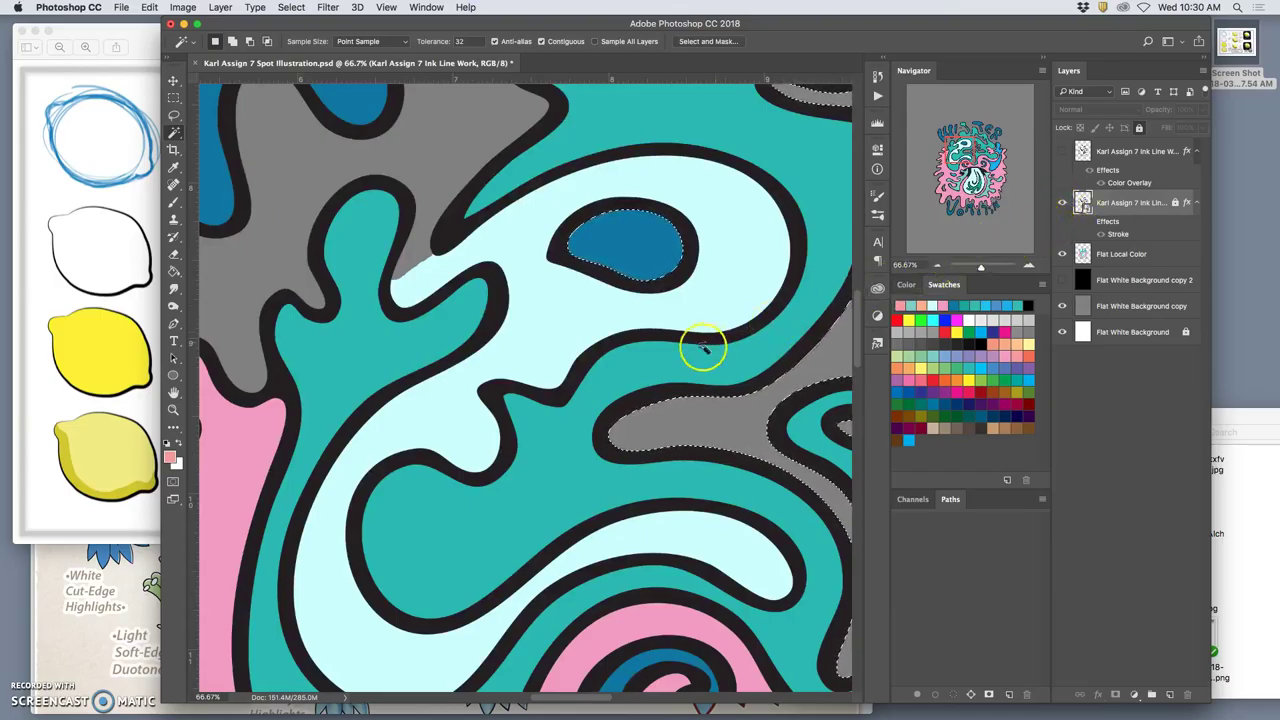
- On Flat Local Color, set the foreground to a pale cream around f3eedf, allowing non-web colours
click(1122, 254)
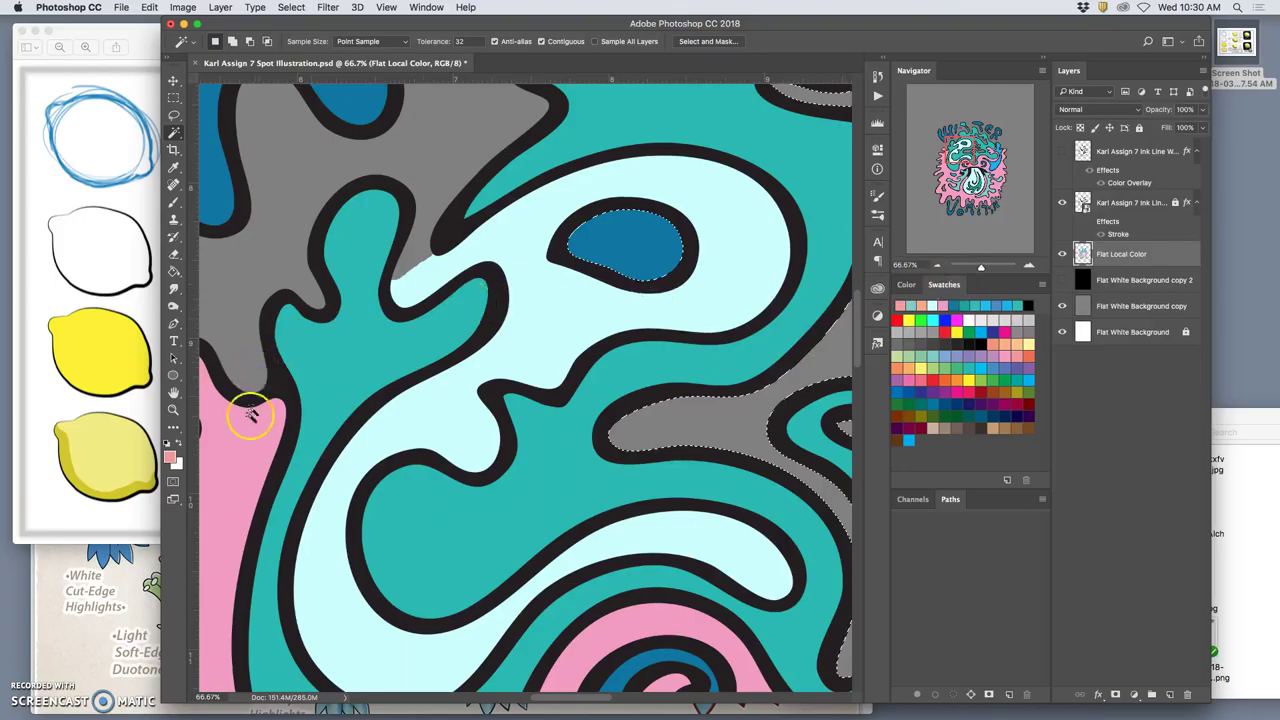
click(172, 457)
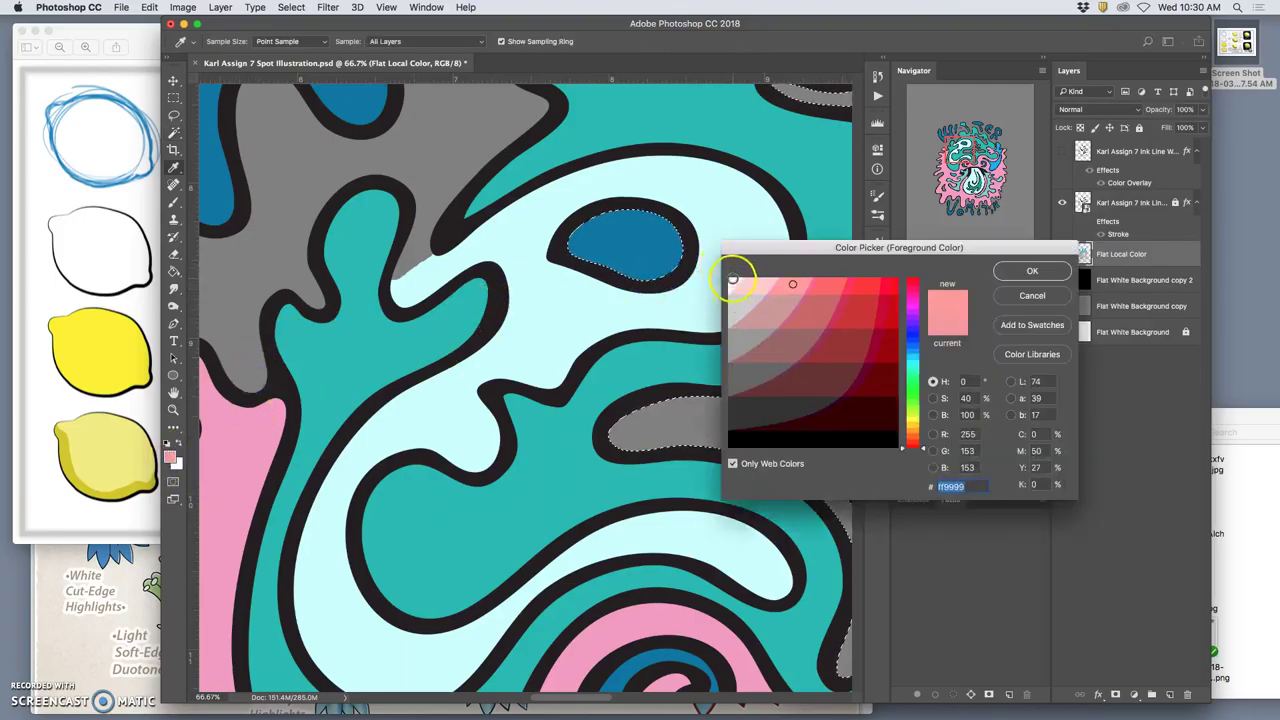
click(732, 280)
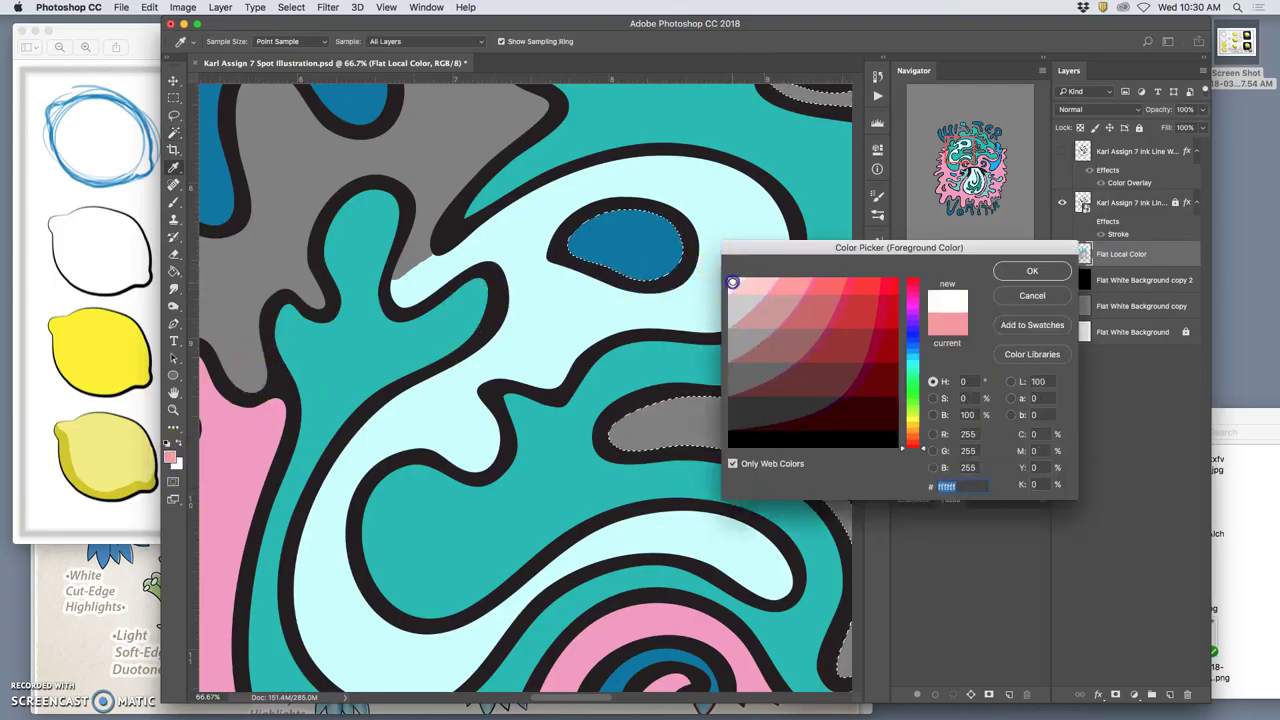
click(733, 464)
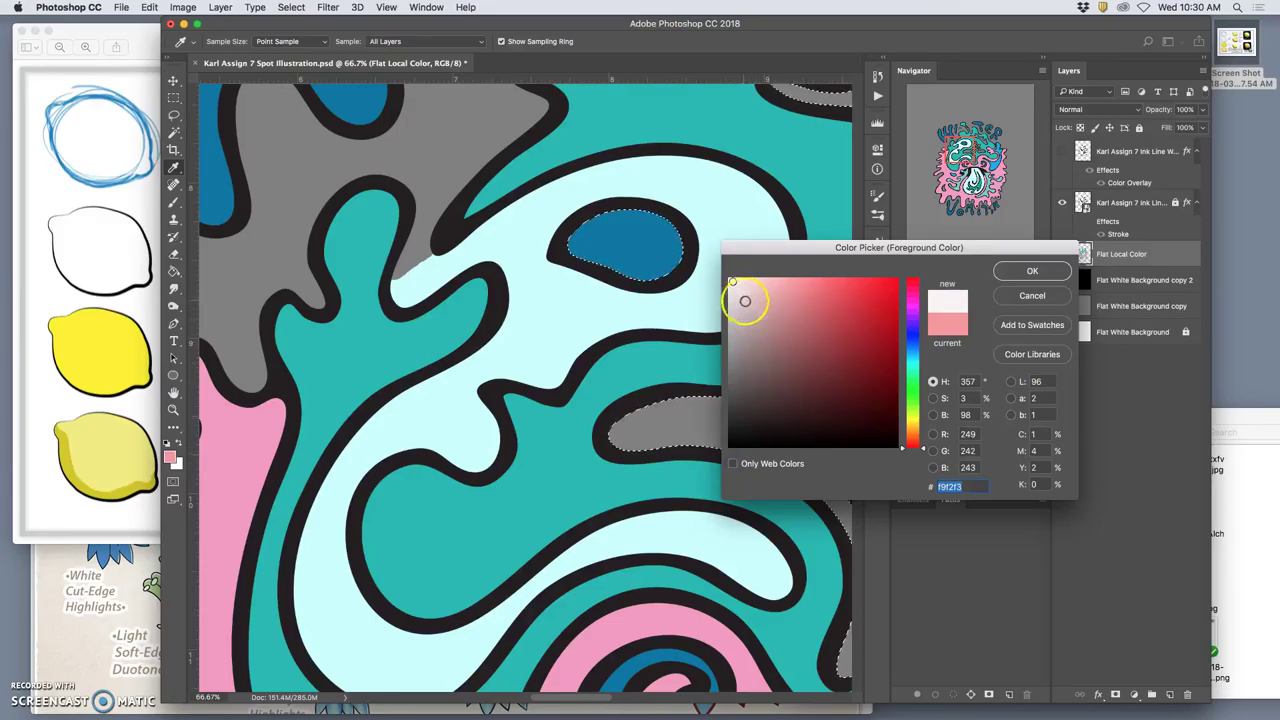
click(913, 428)
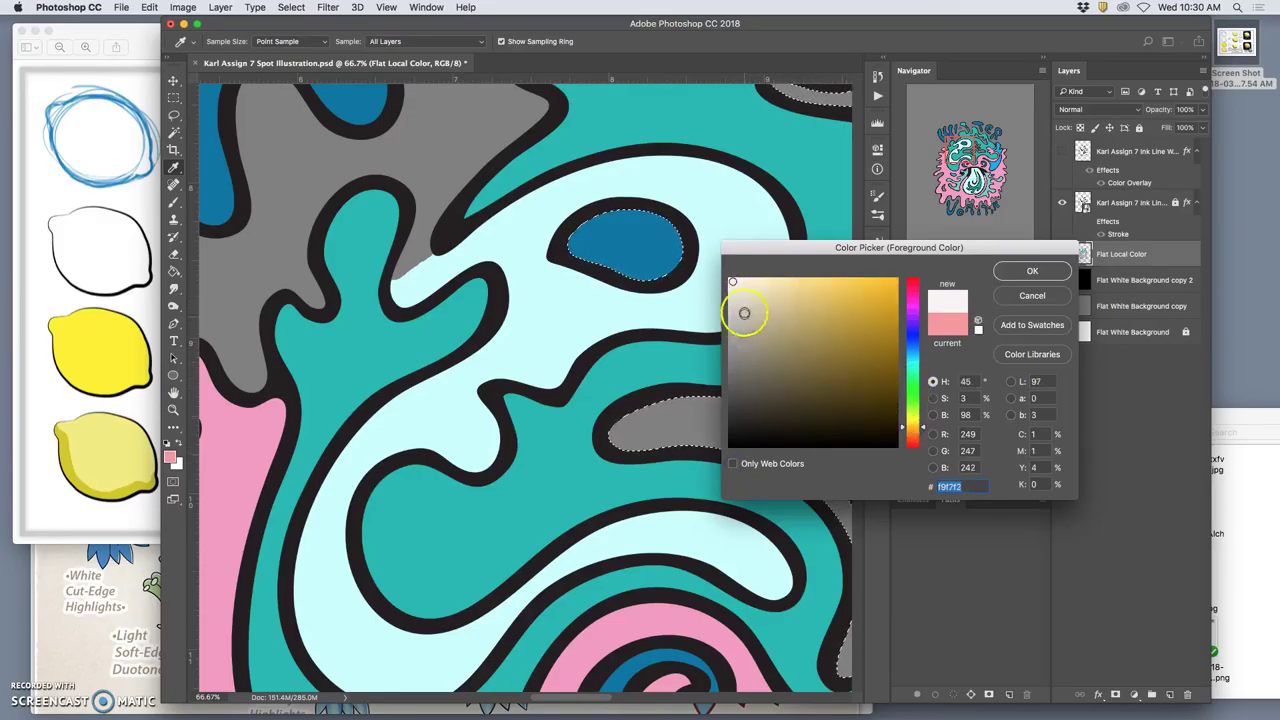
drag(746, 310, 744, 289)
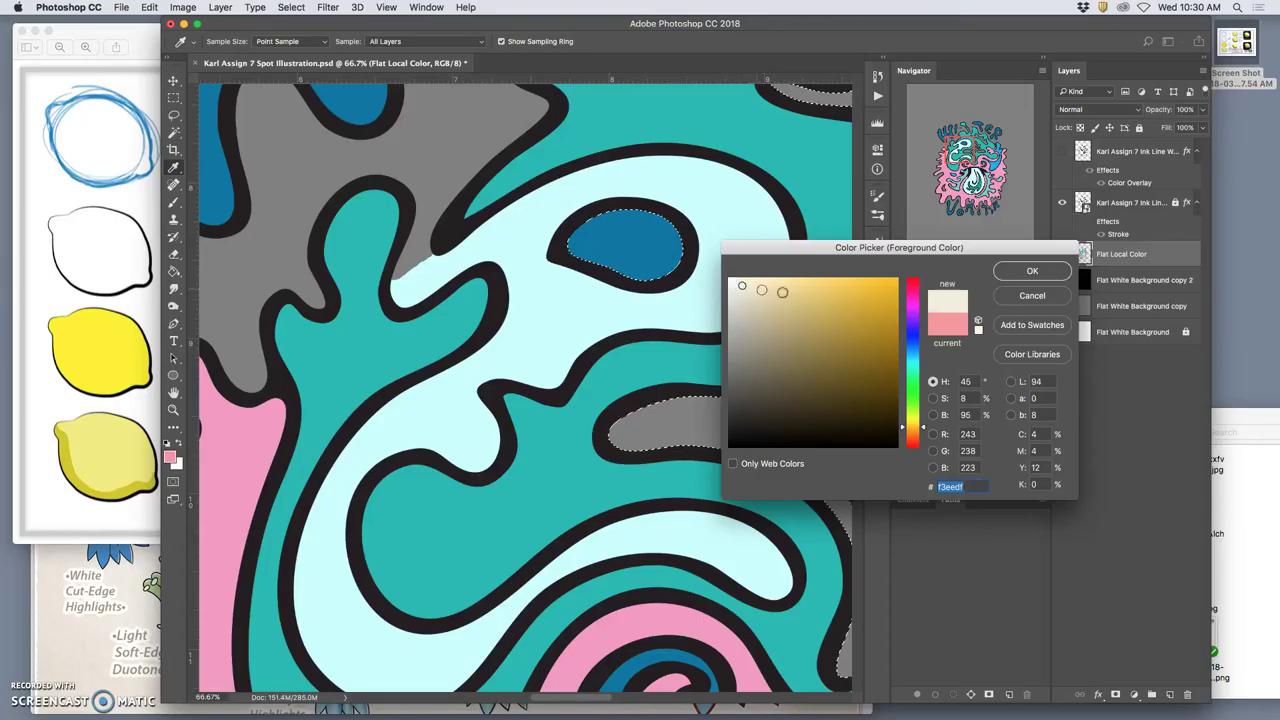
click(1032, 271)
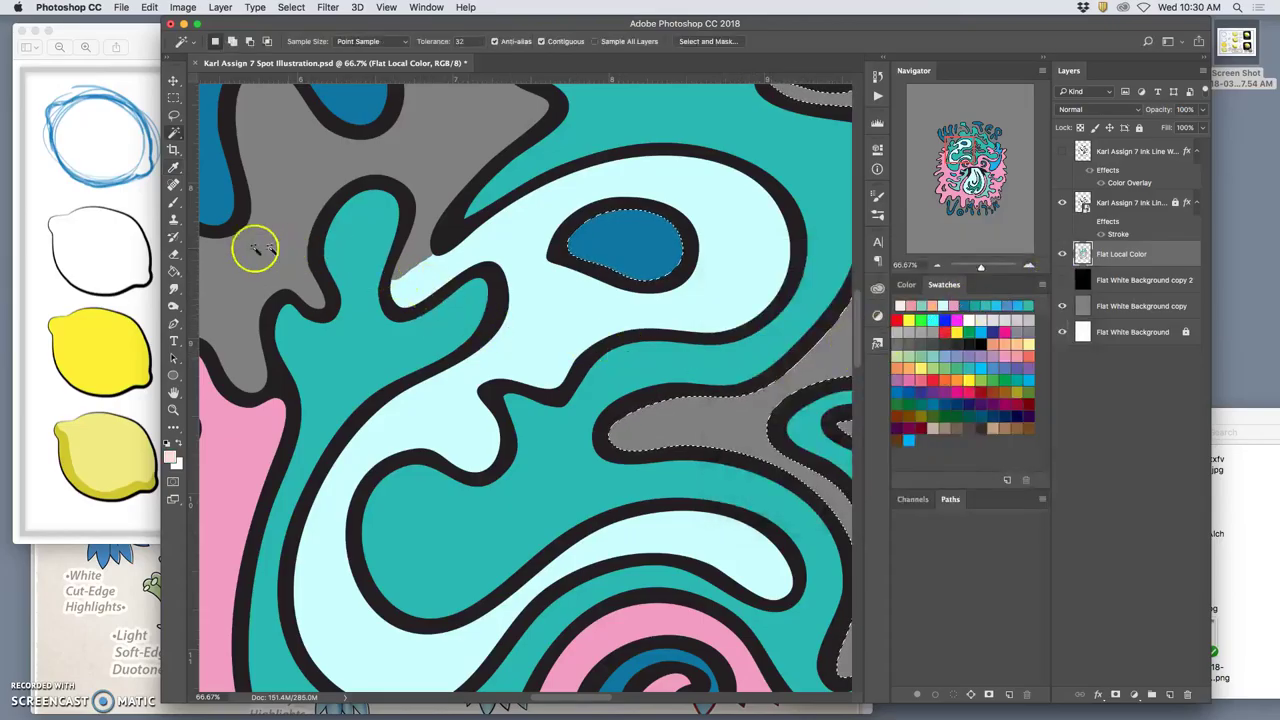
- Paint Bucket-fill the blue eye, branching, upper-right, lettering and leaf shapes with cream
click(173, 270)
click(640, 240)
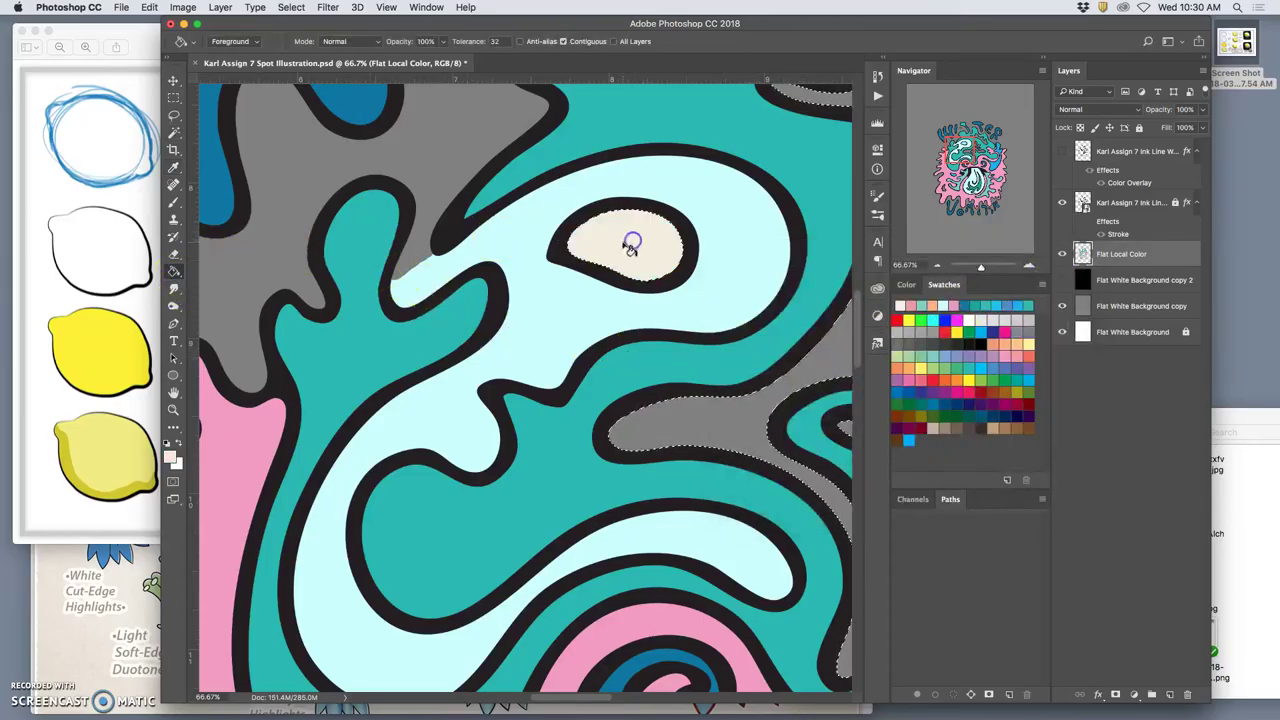
key(super+minus)
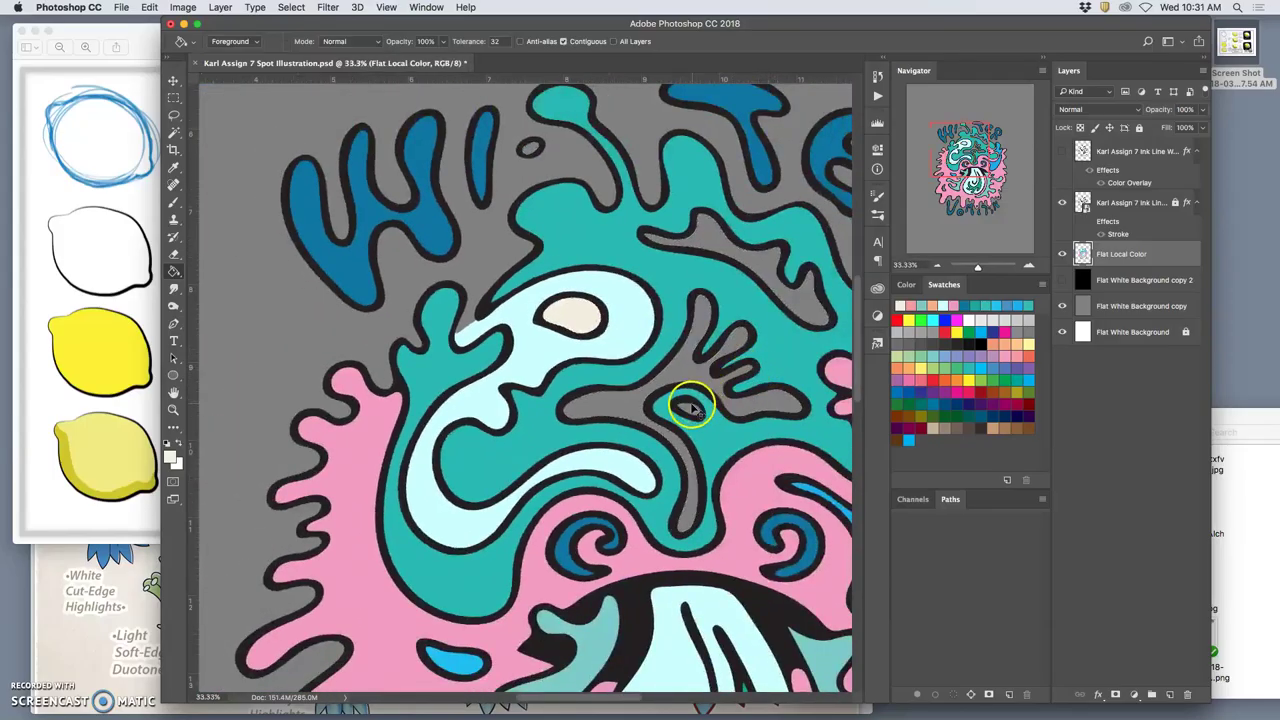
click(690, 408)
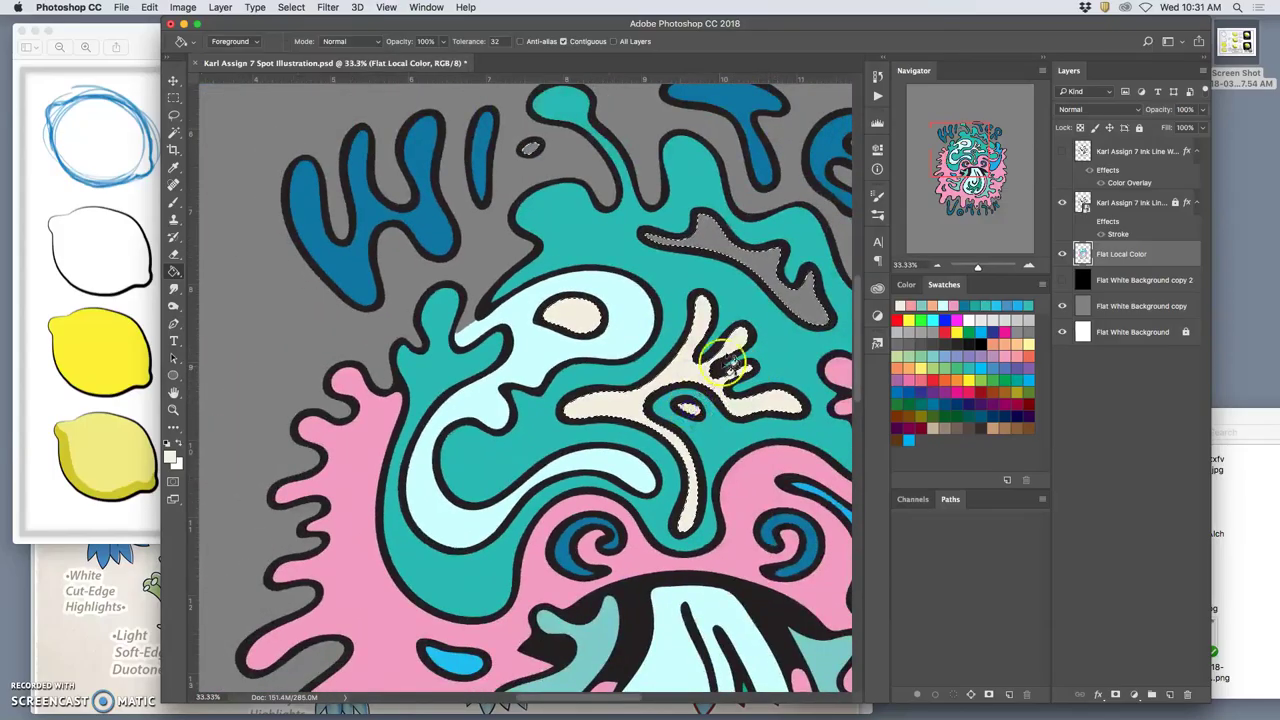
click(752, 266)
key(super+minus)
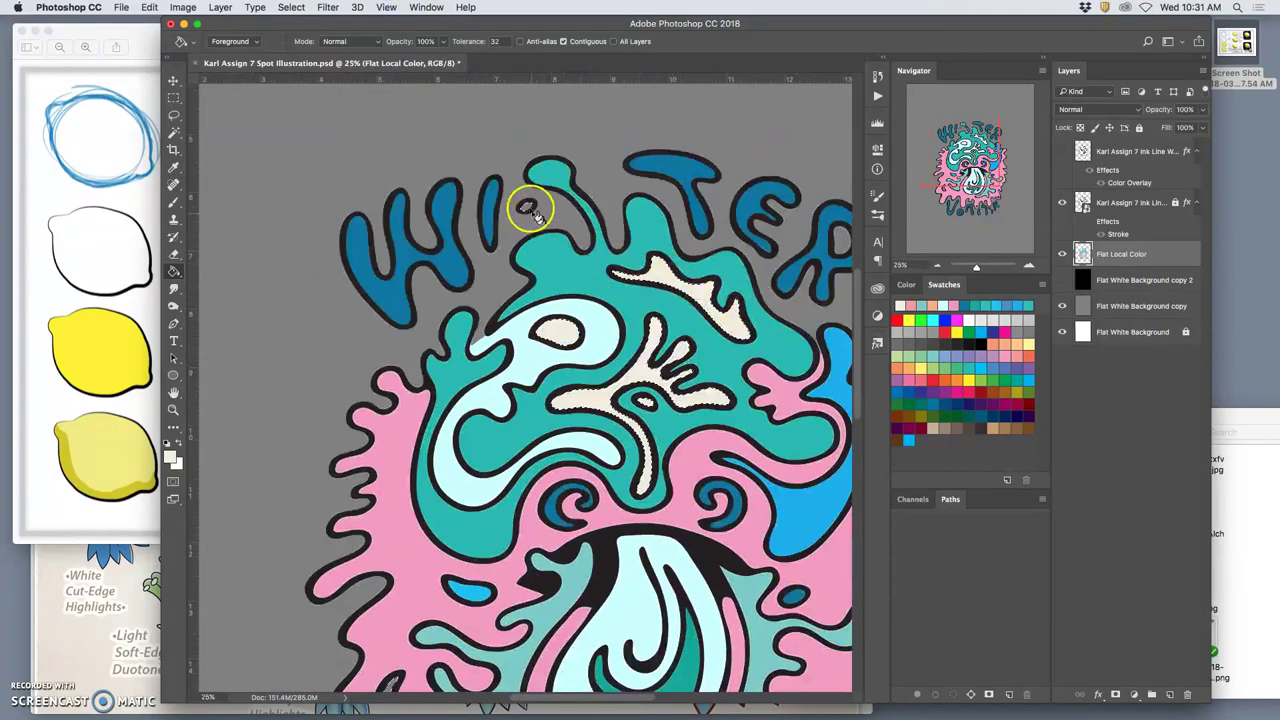
click(527, 207)
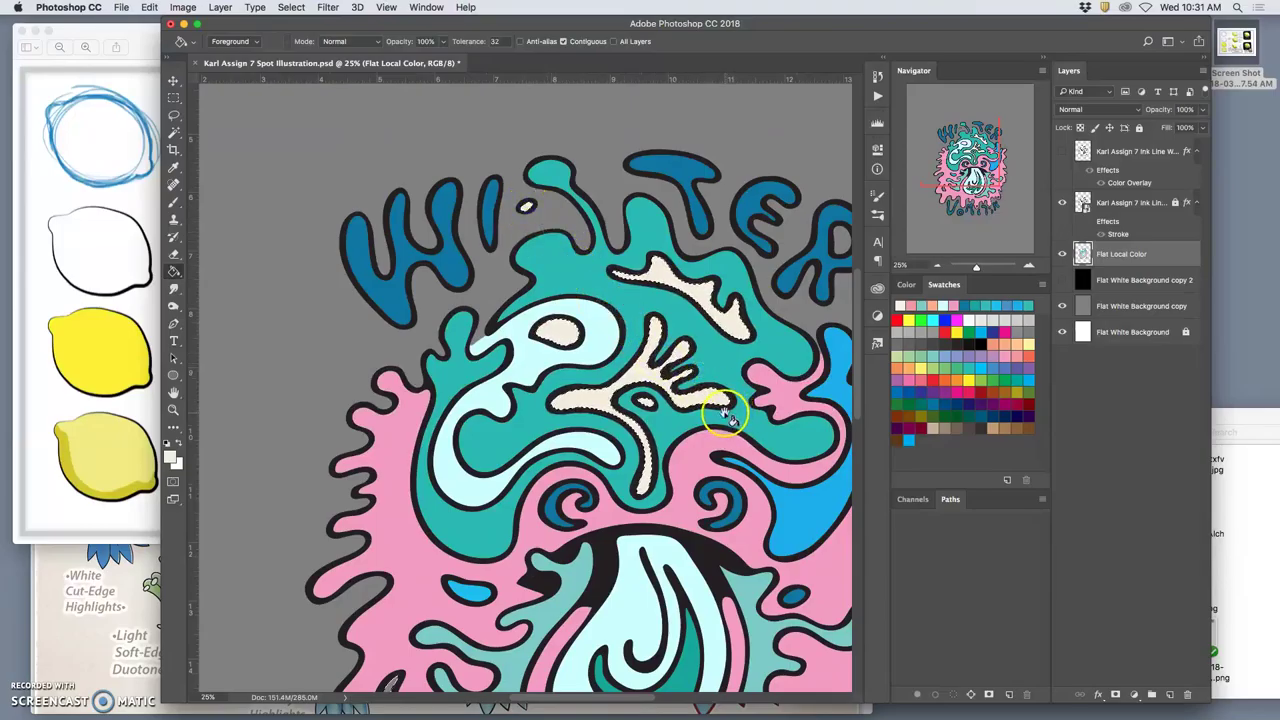
scroll(740, 420, down, 5)
scroll(740, 420, right, 4)
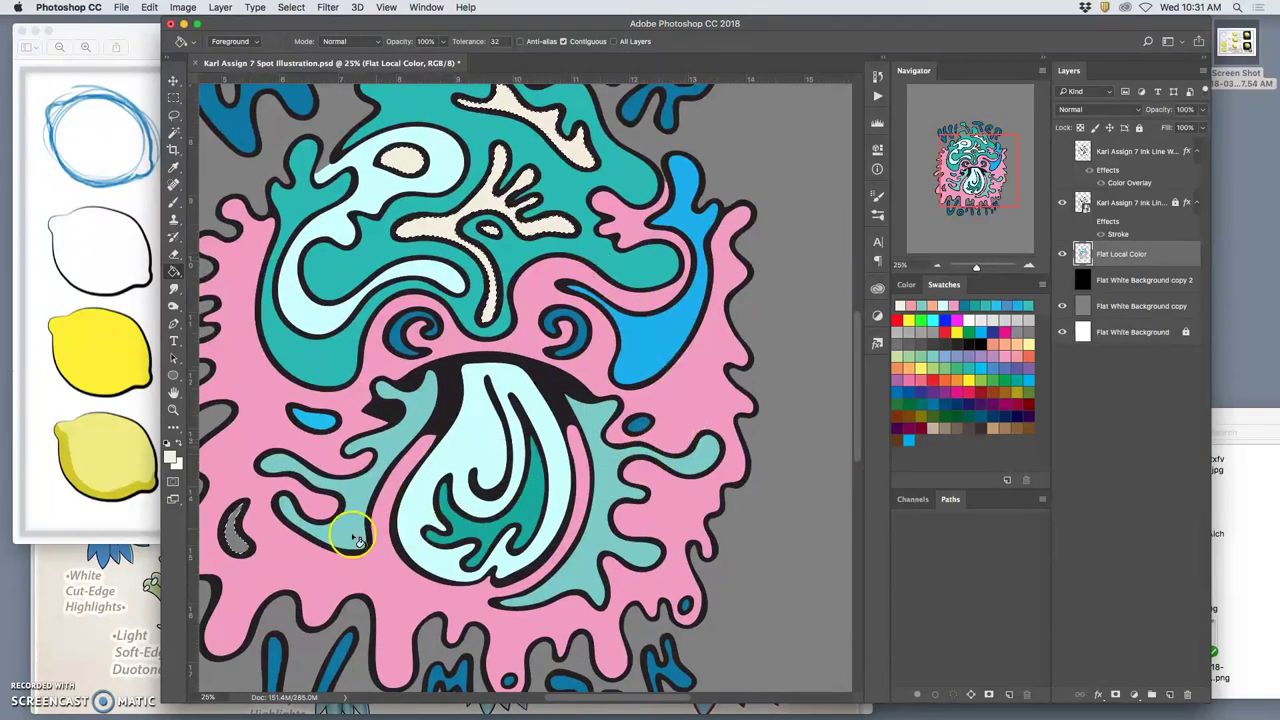
click(236, 530)
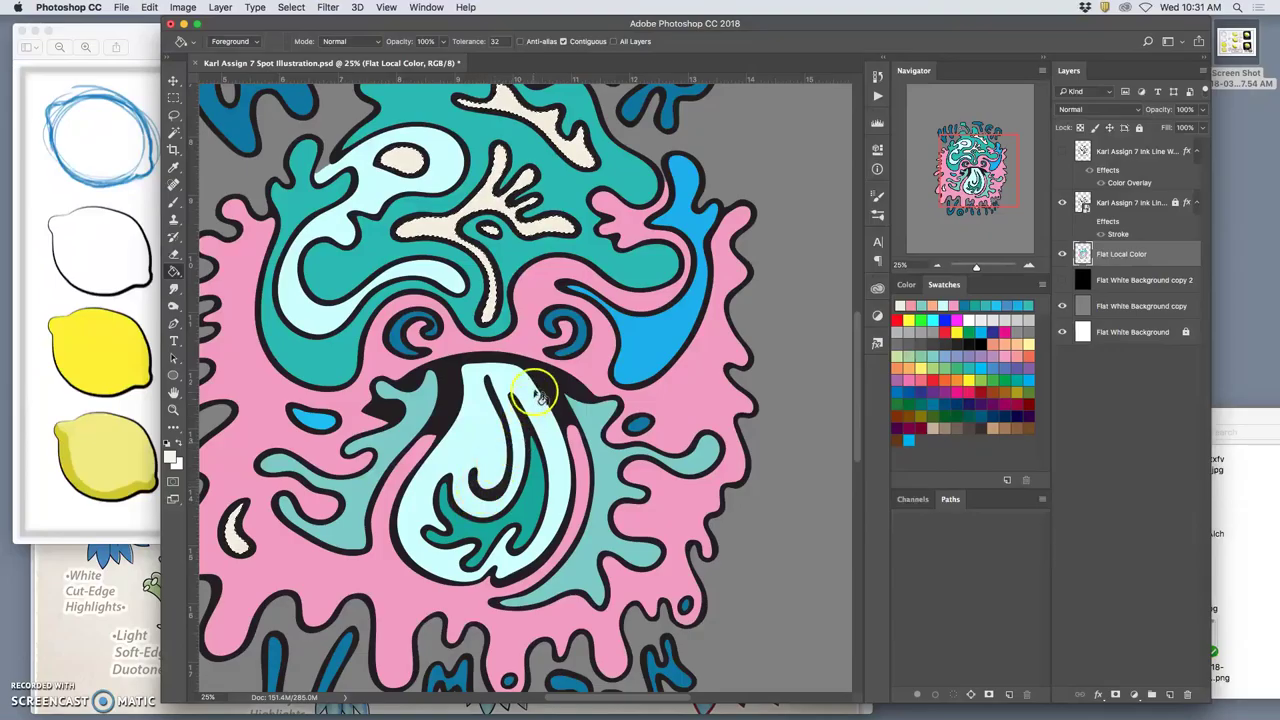
drag(553, 362, 645, 400)
scroll(645, 400, down, 3)
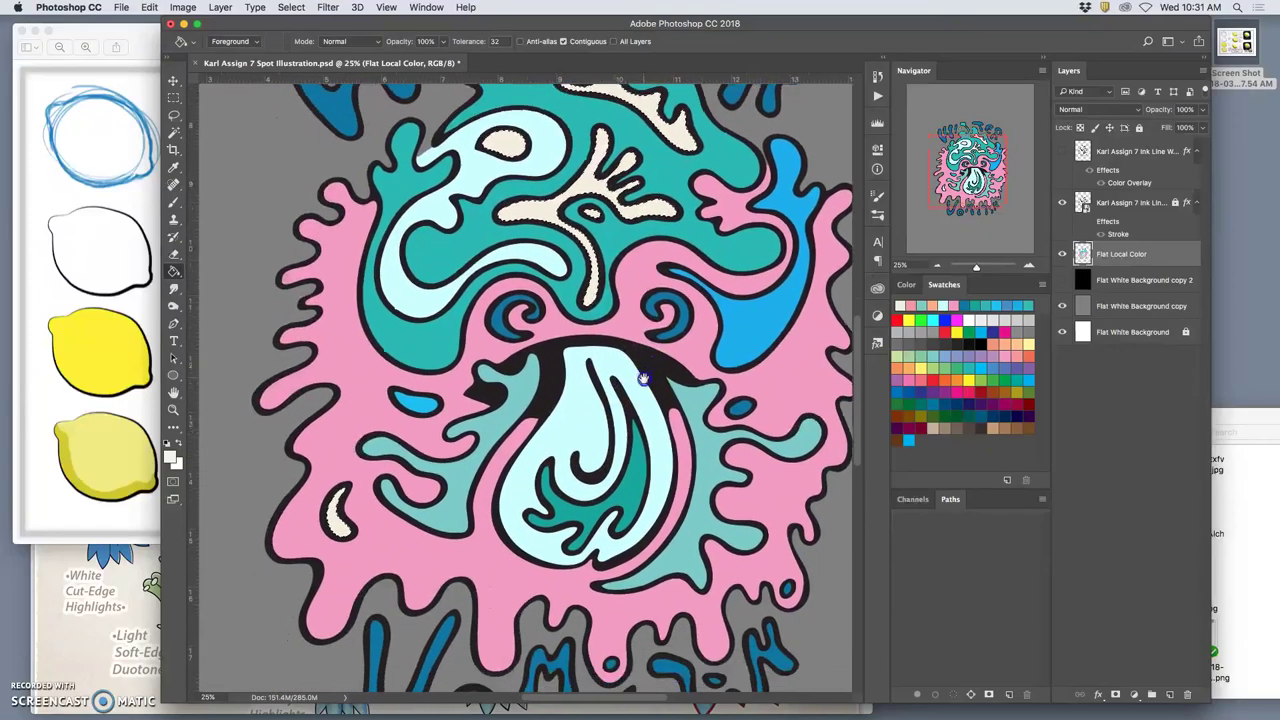
scroll(605, 405, down, 3)
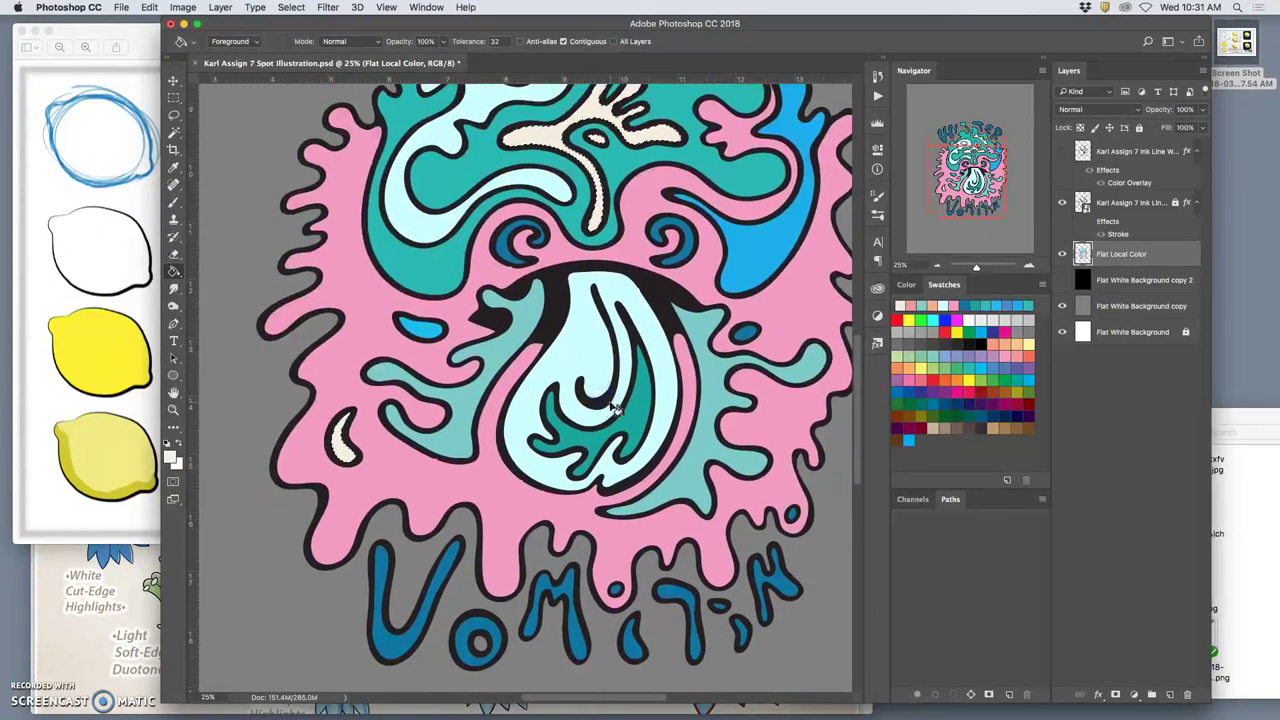
key(ctrl+minus)
key(ctrl+minus)
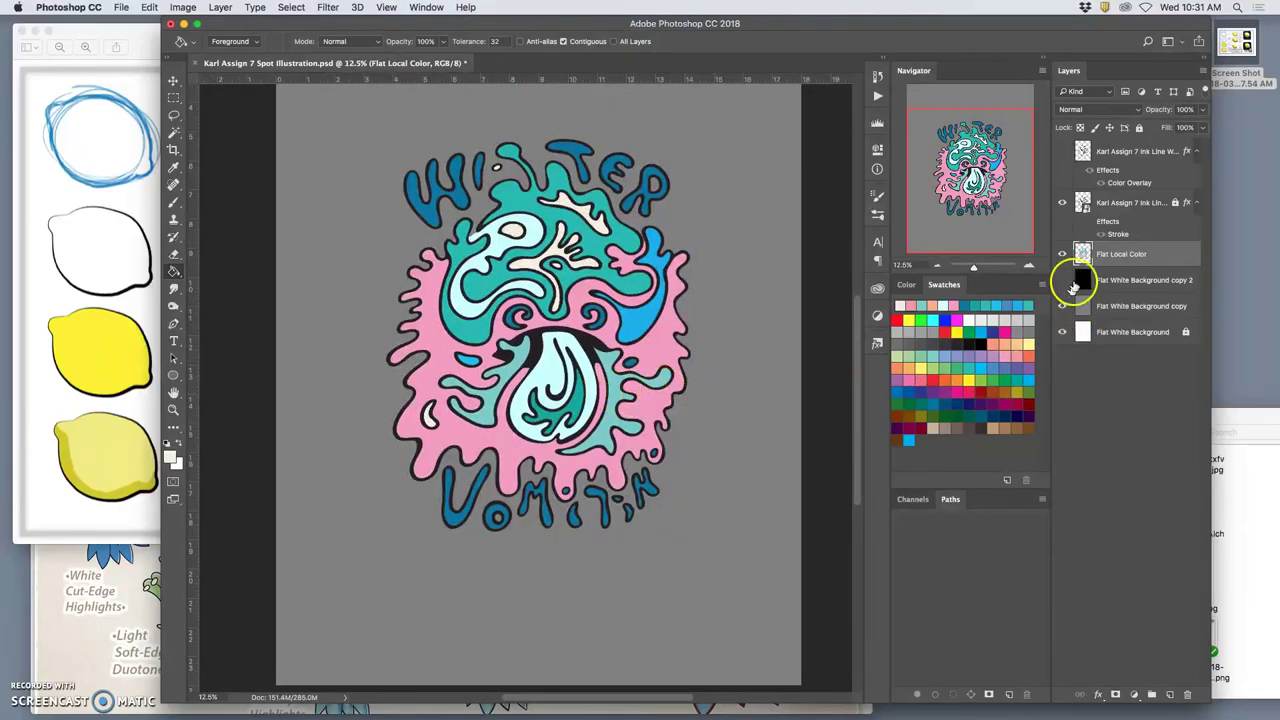
click(1061, 281)
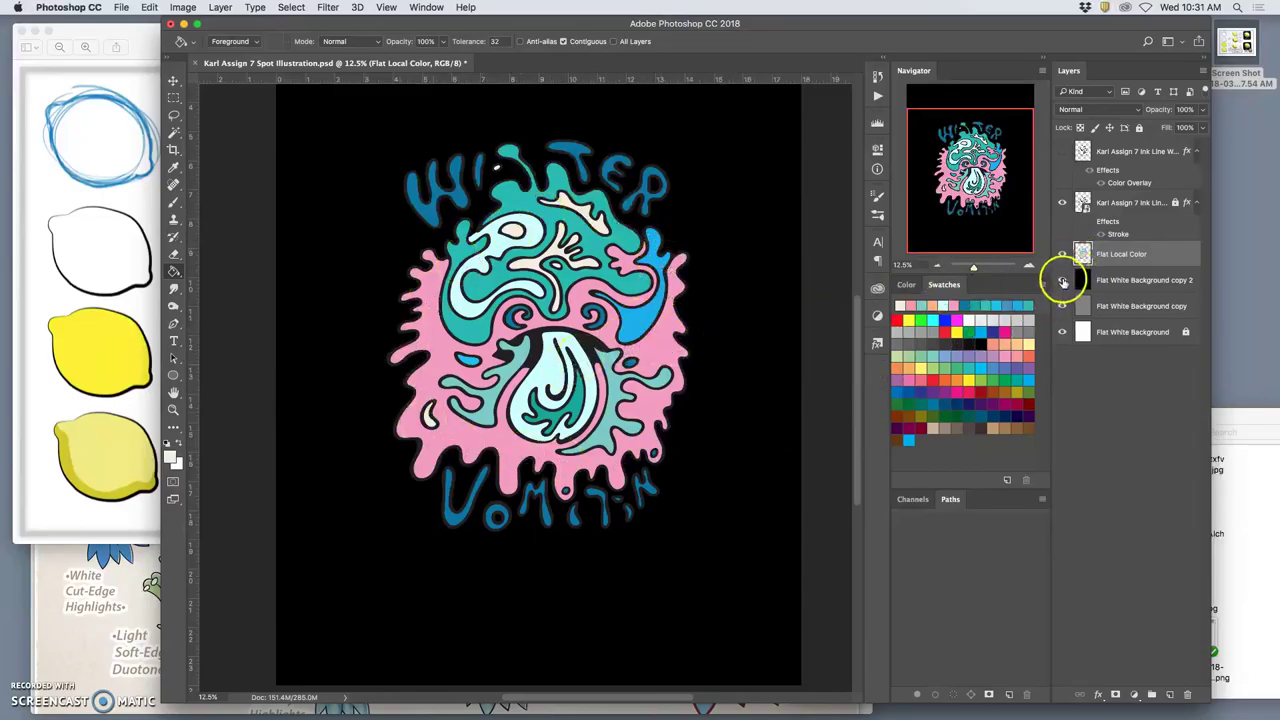
click(1062, 281)
click(1062, 281)
click(1062, 282)
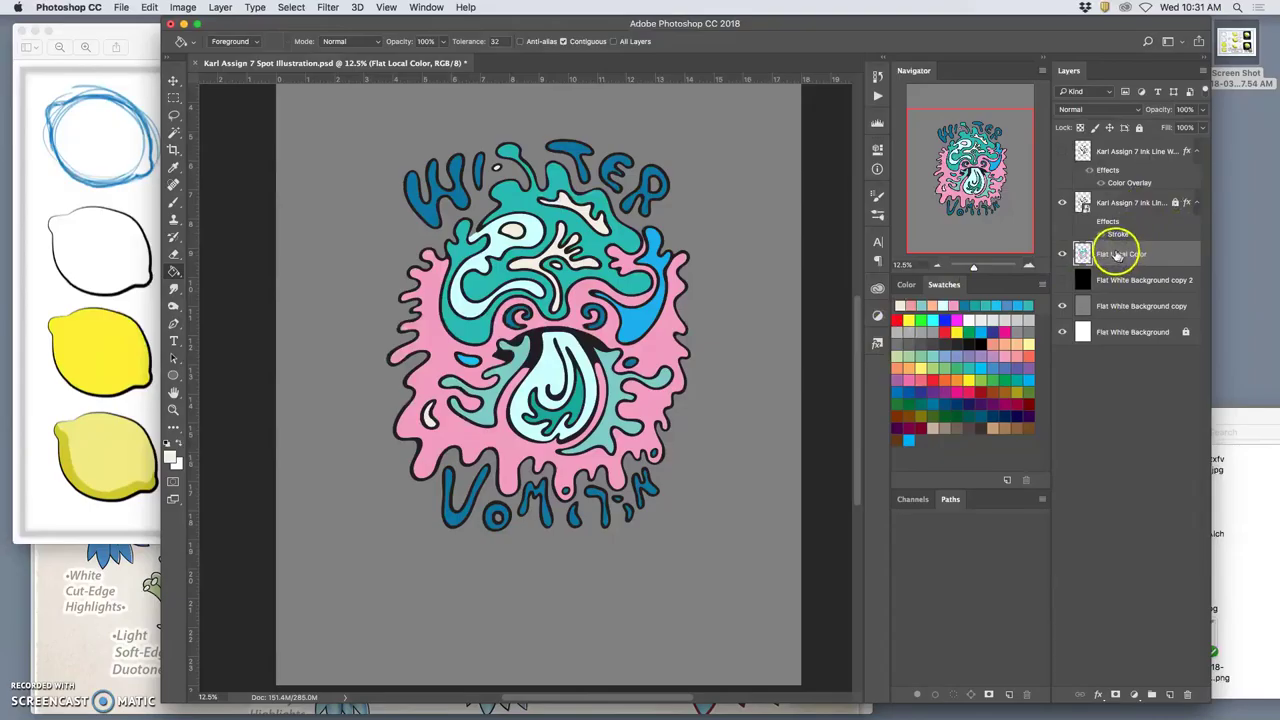
click(174, 132)
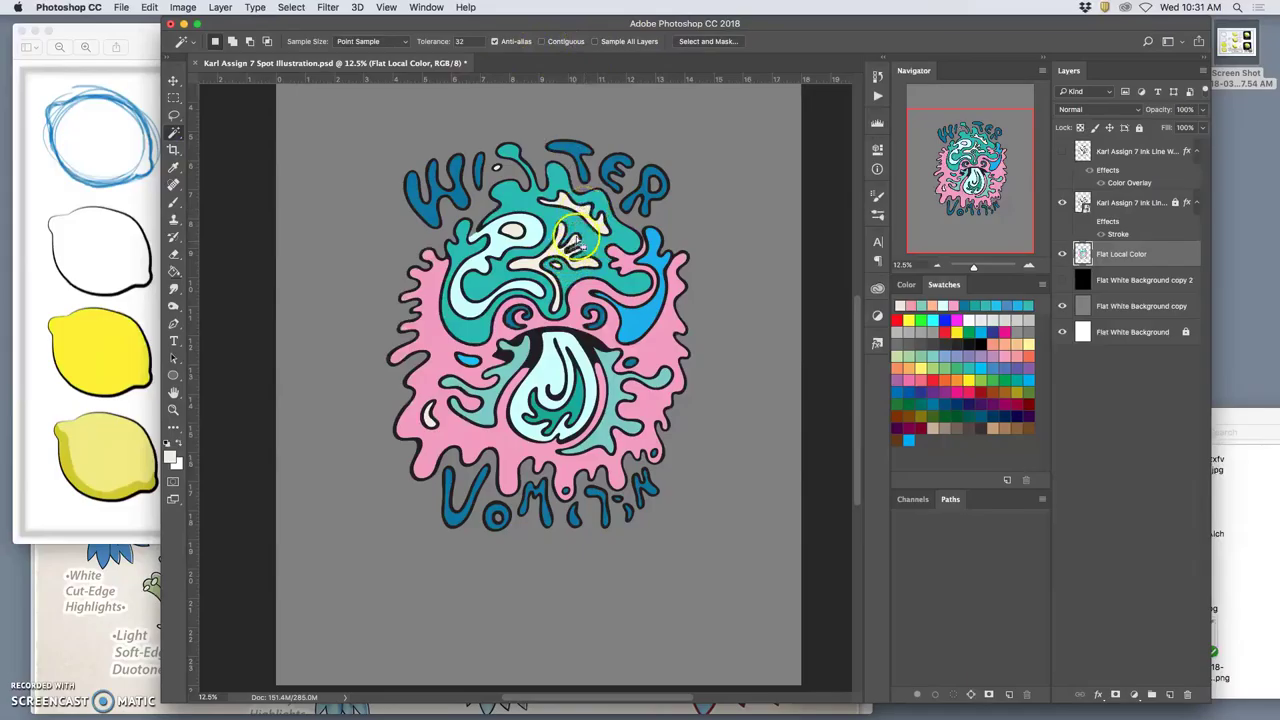
- Paint Bucket-fill the cream highlight shape near the top of the mushroom cap
click(171, 455)
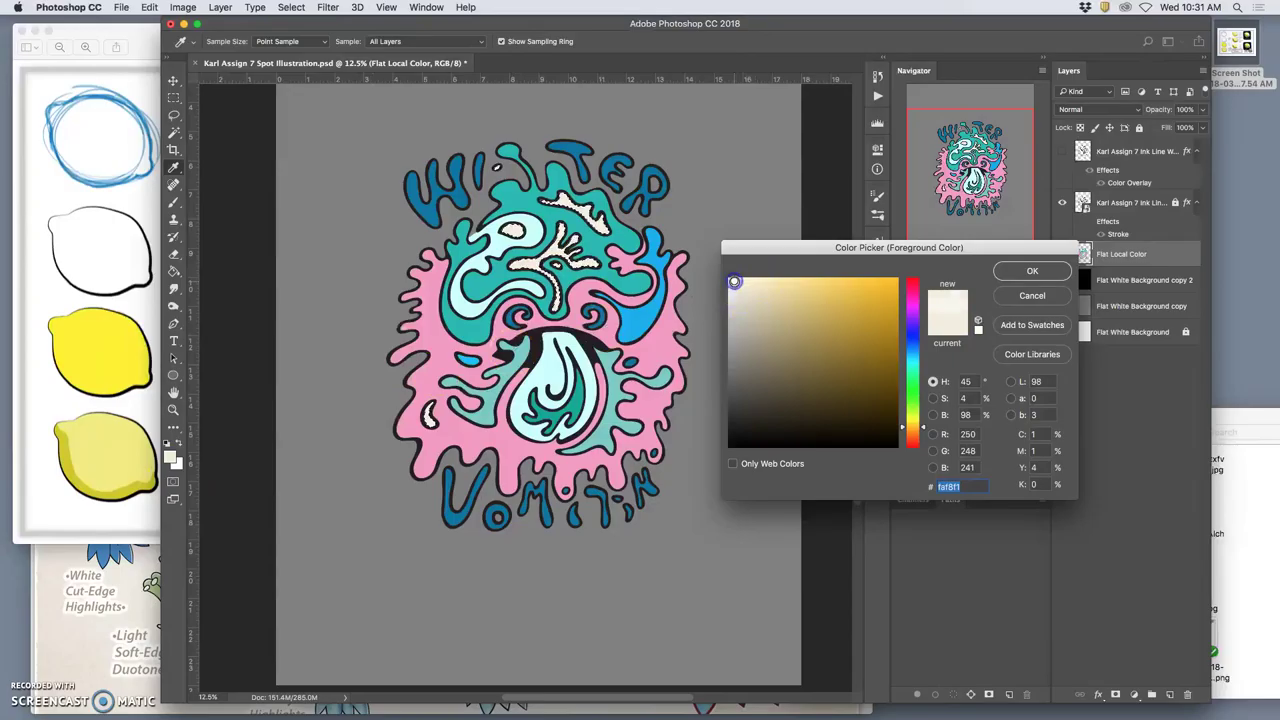
click(1005, 270)
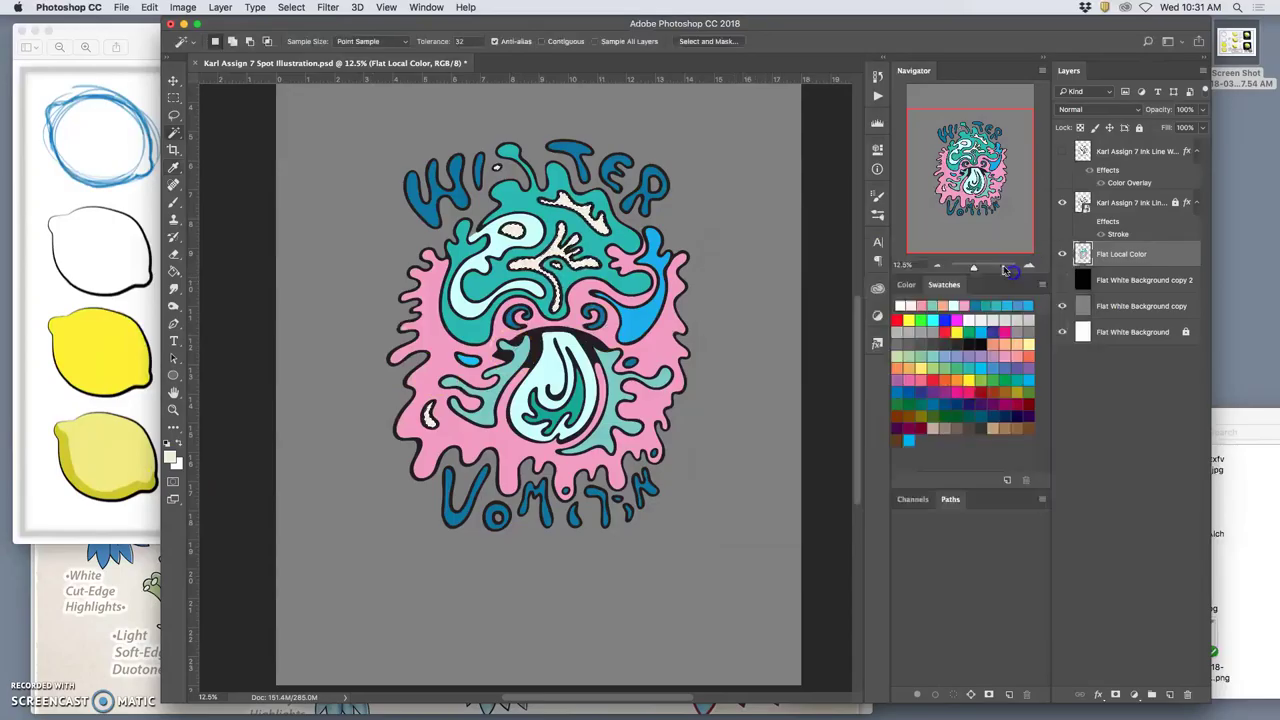
click(174, 271)
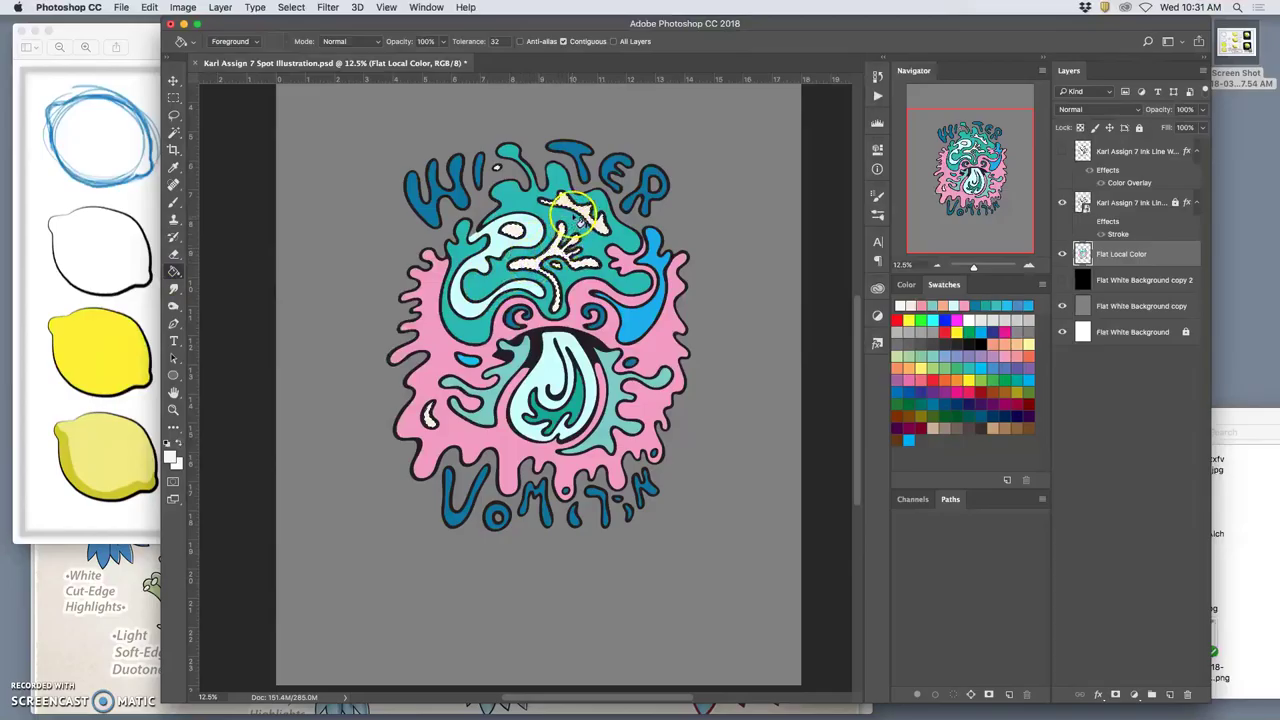
click(389, 317)
click(555, 247)
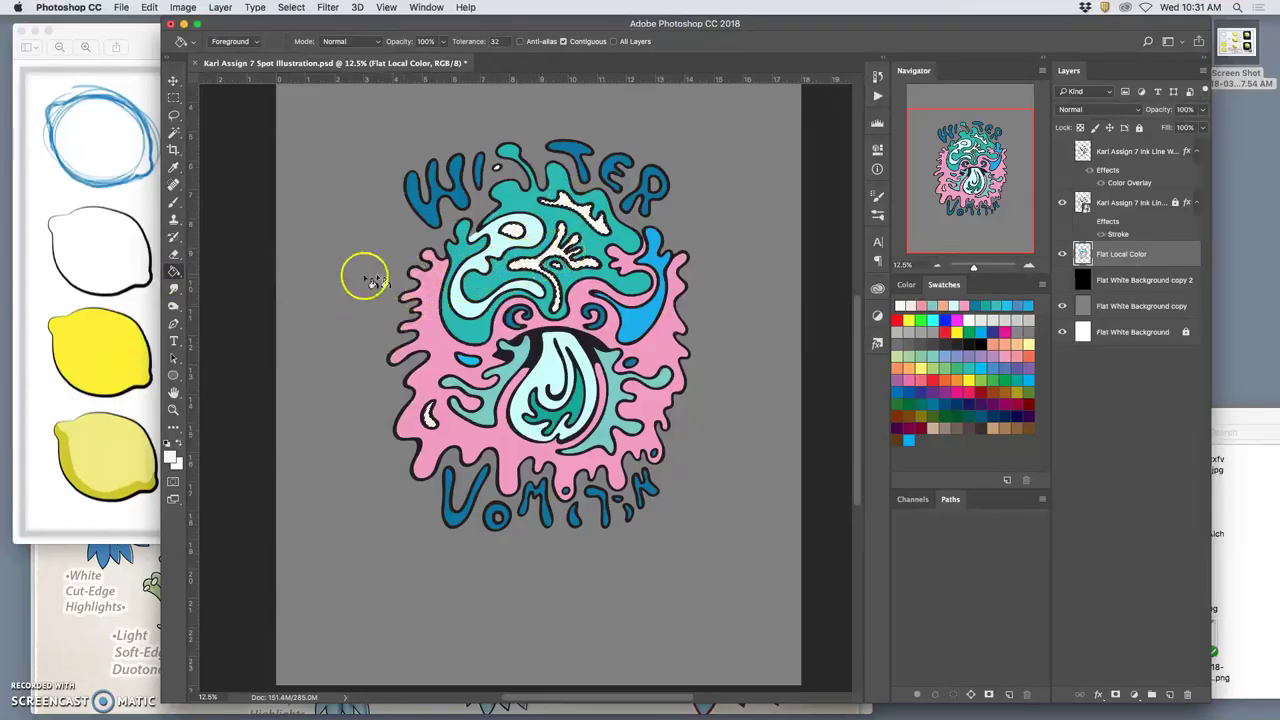
- Fill the highlight, left and below-eye shapes pure white, then hide ink and flat layers
click(172, 456)
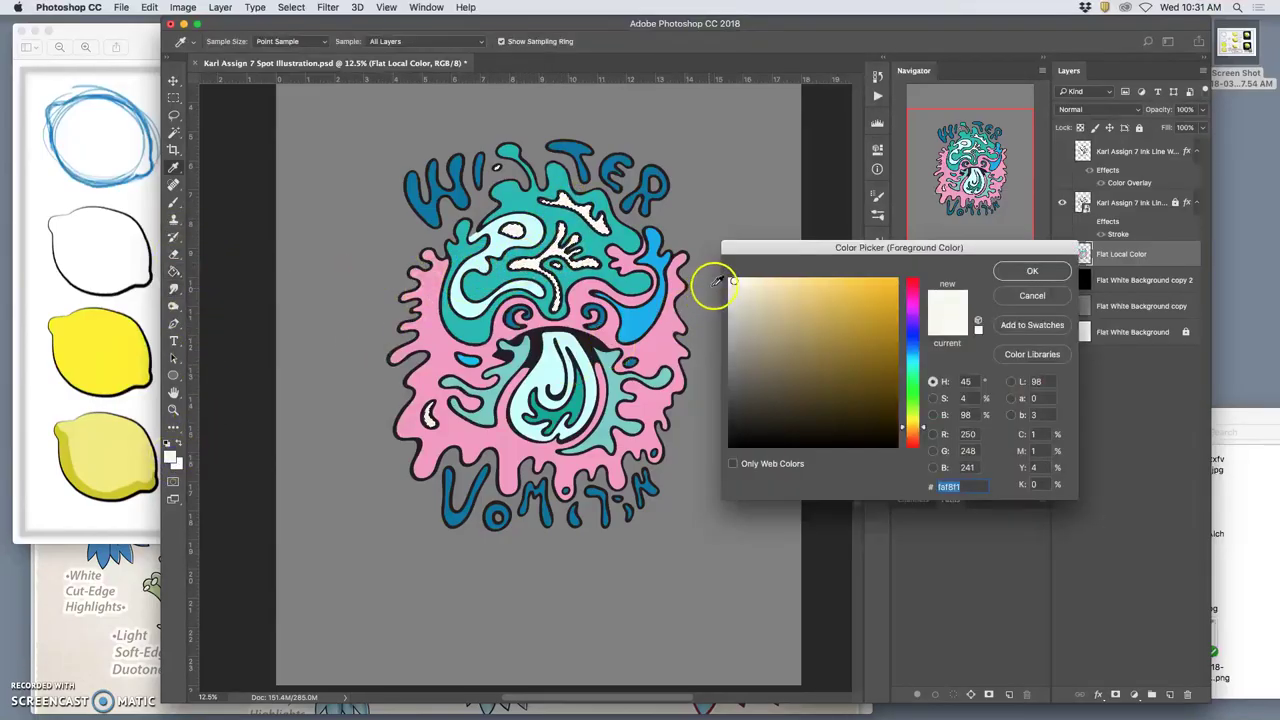
click(1030, 271)
click(178, 254)
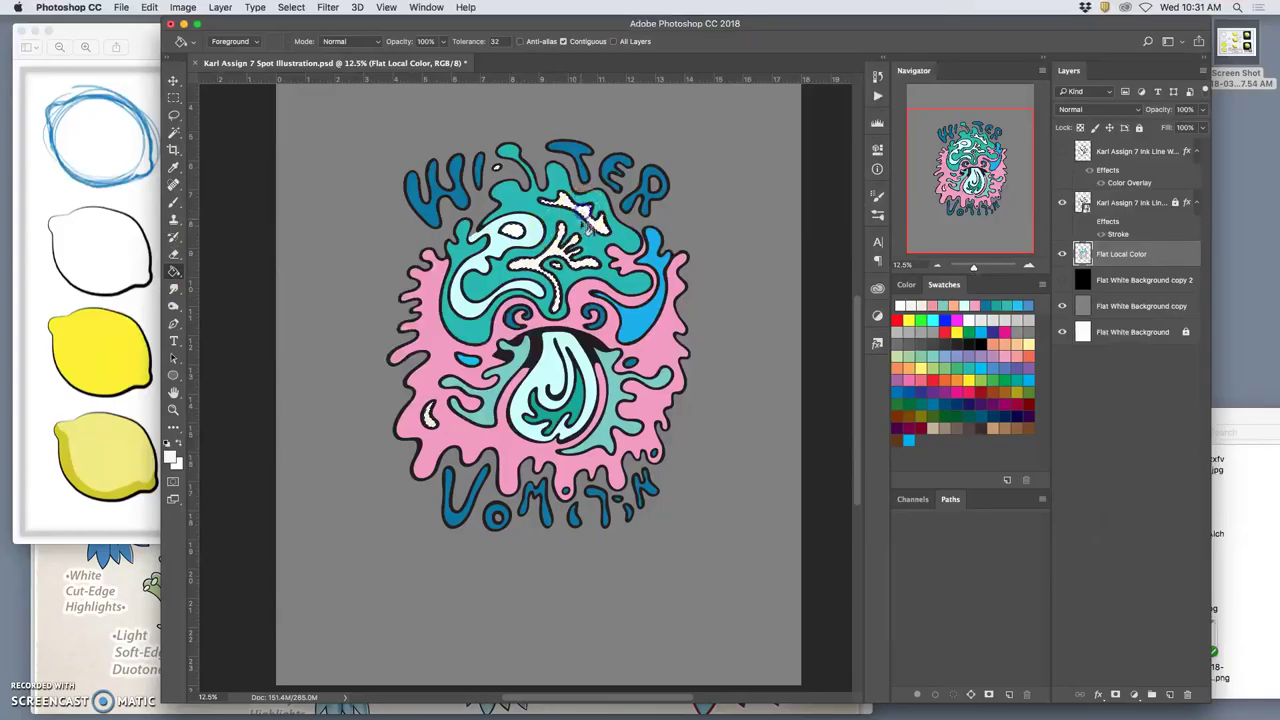
click(563, 251)
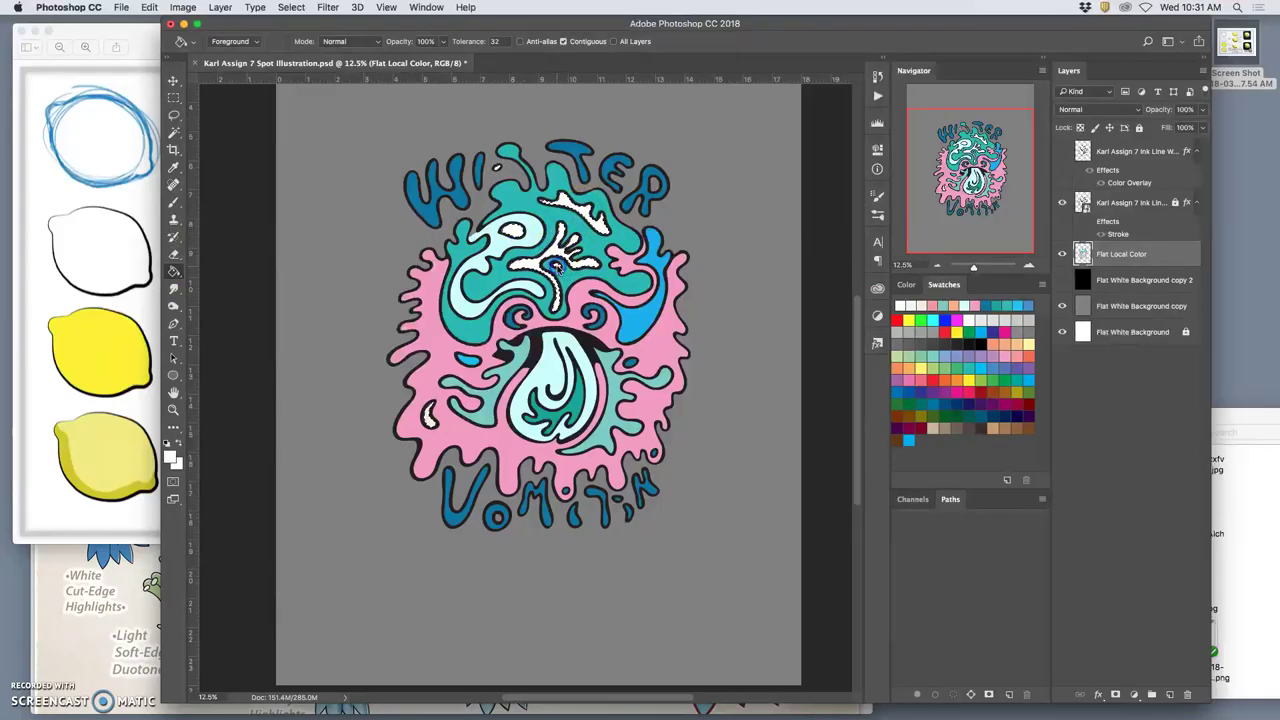
click(430, 420)
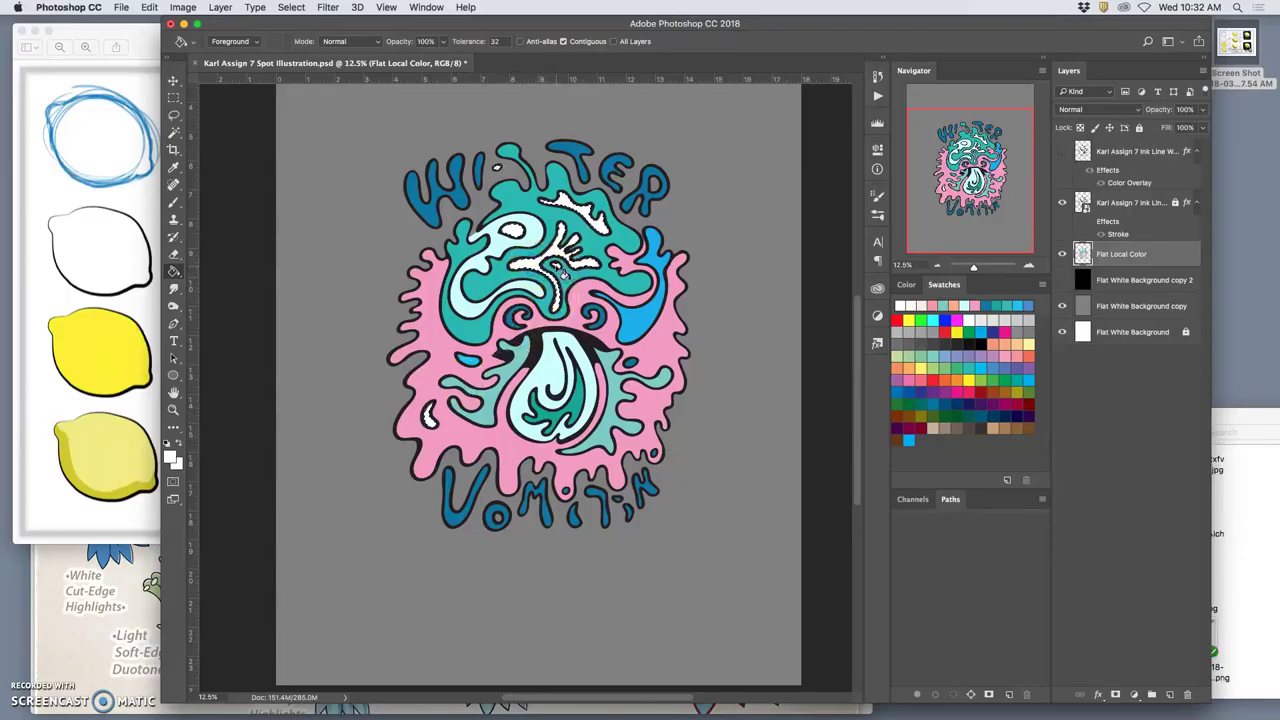
click(590, 332)
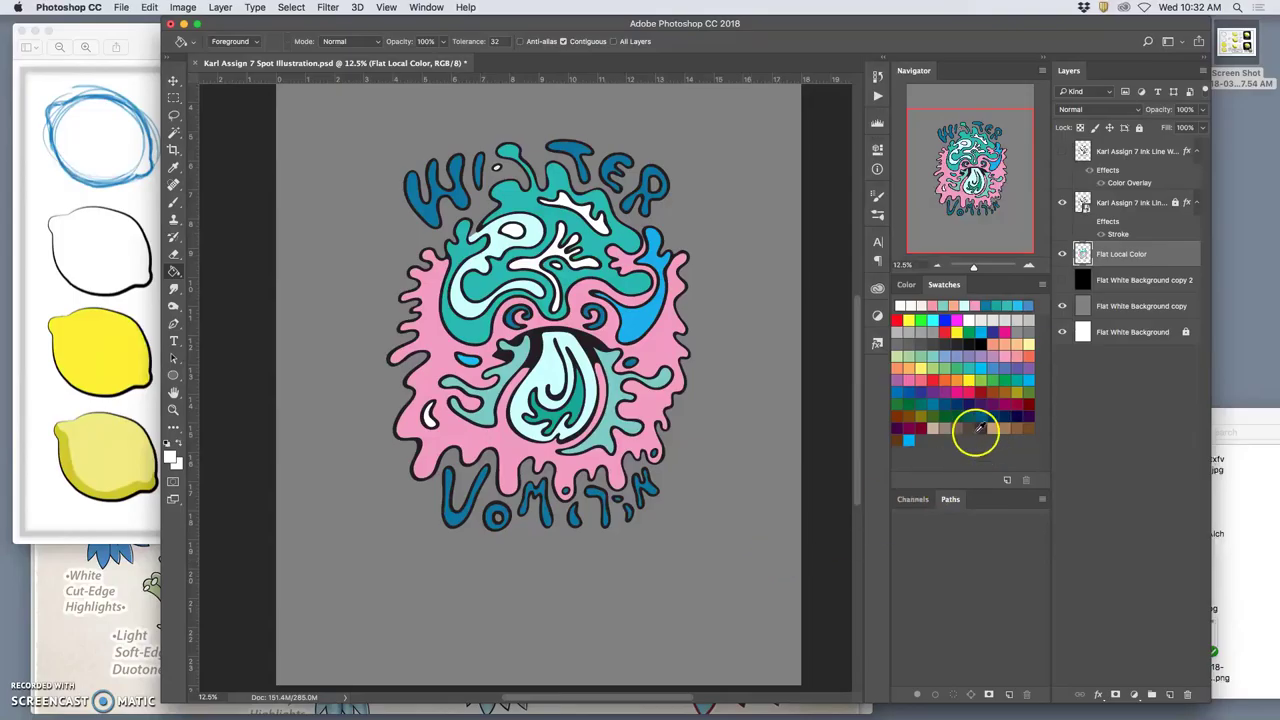
click(1062, 204)
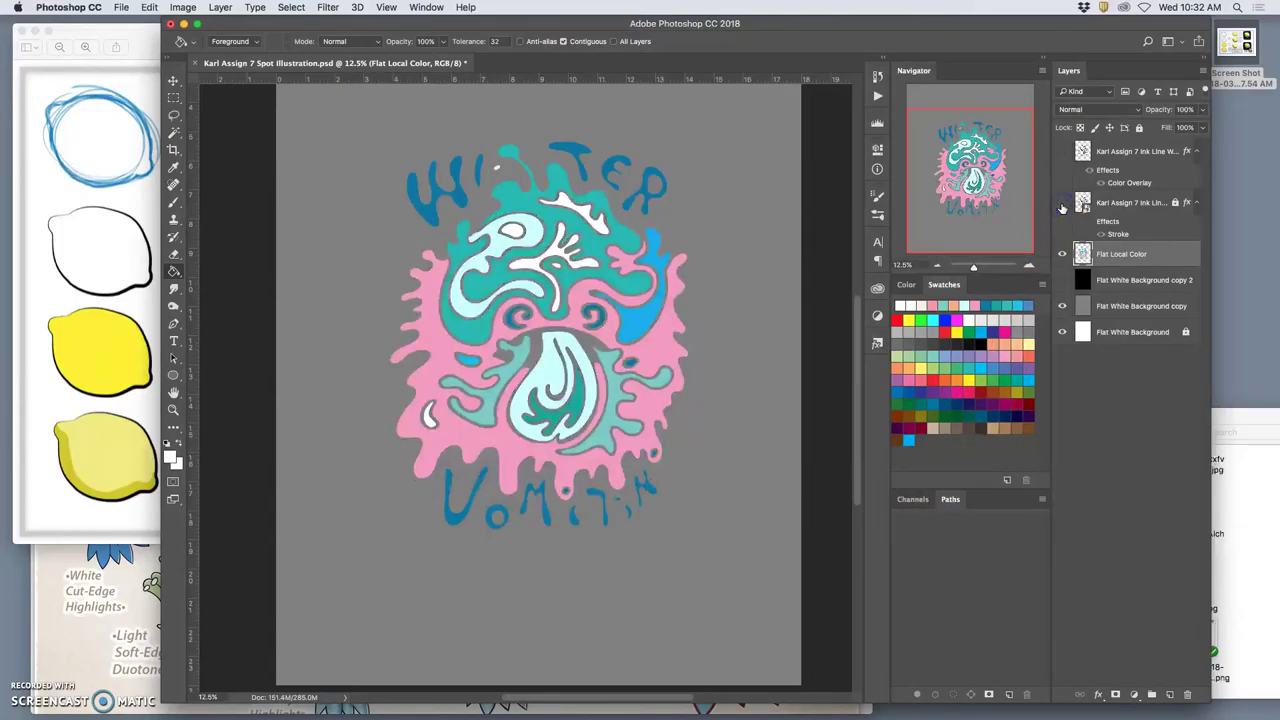
click(1062, 253)
- Magic Wand the teal areas and apply Levels with input 0/1.62/237 and output 0/246
click(1062, 254)
click(173, 131)
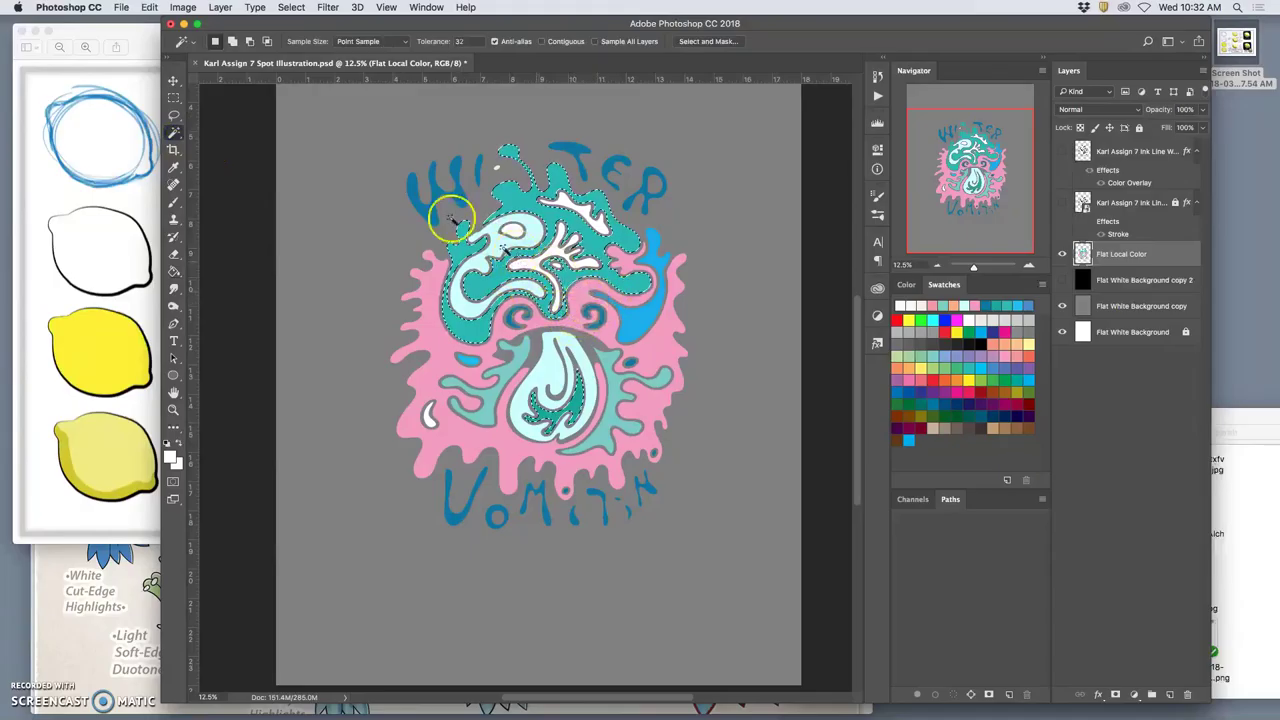
click(183, 7)
mouse_move(220, 44)
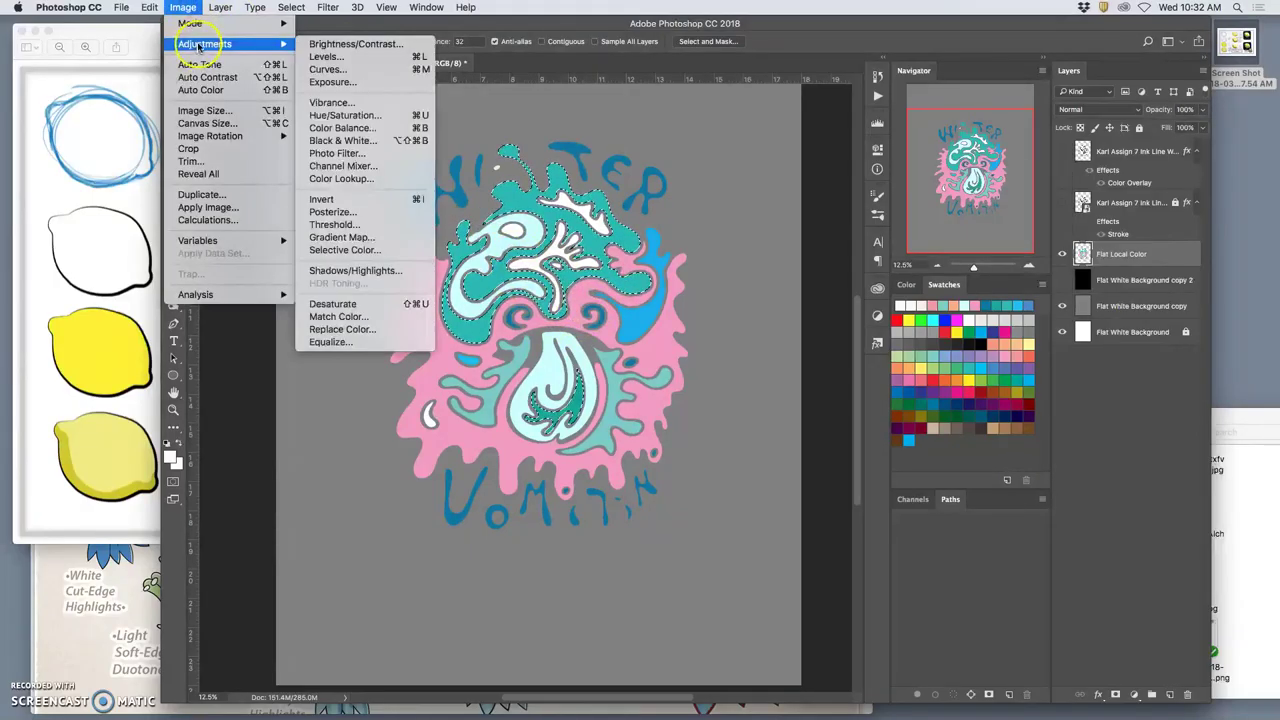
click(328, 57)
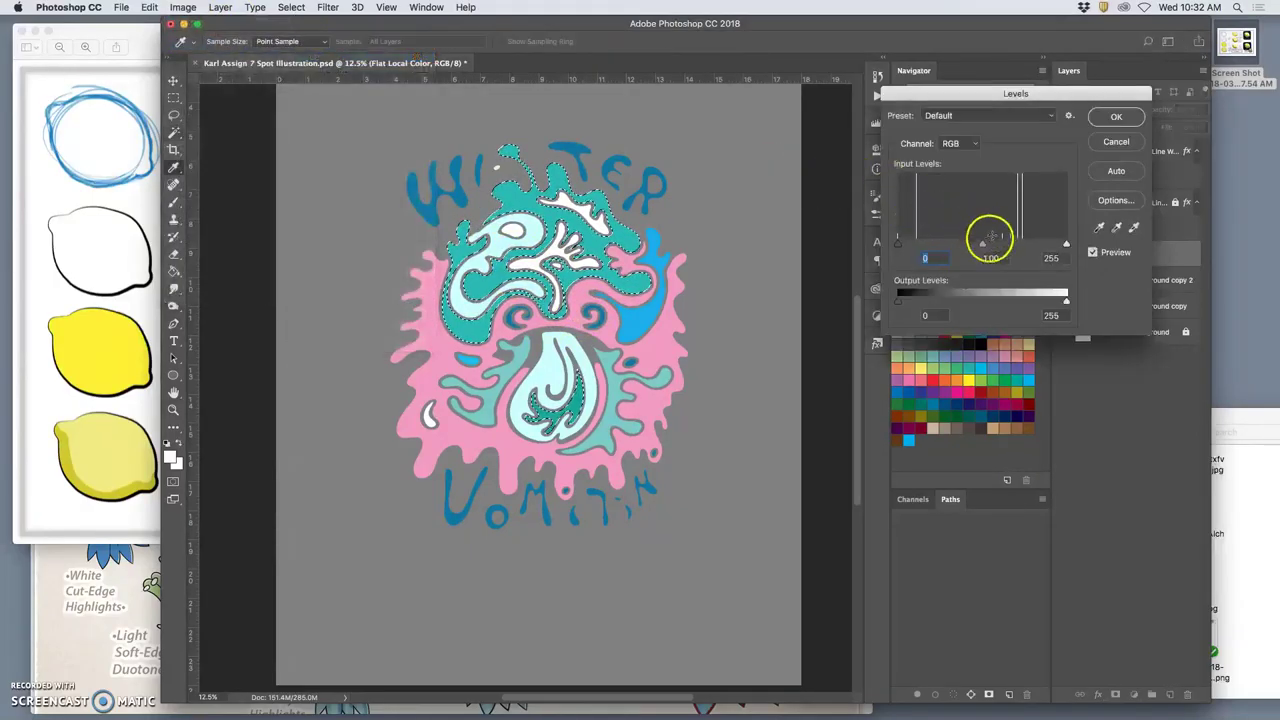
drag(987, 242, 945, 249)
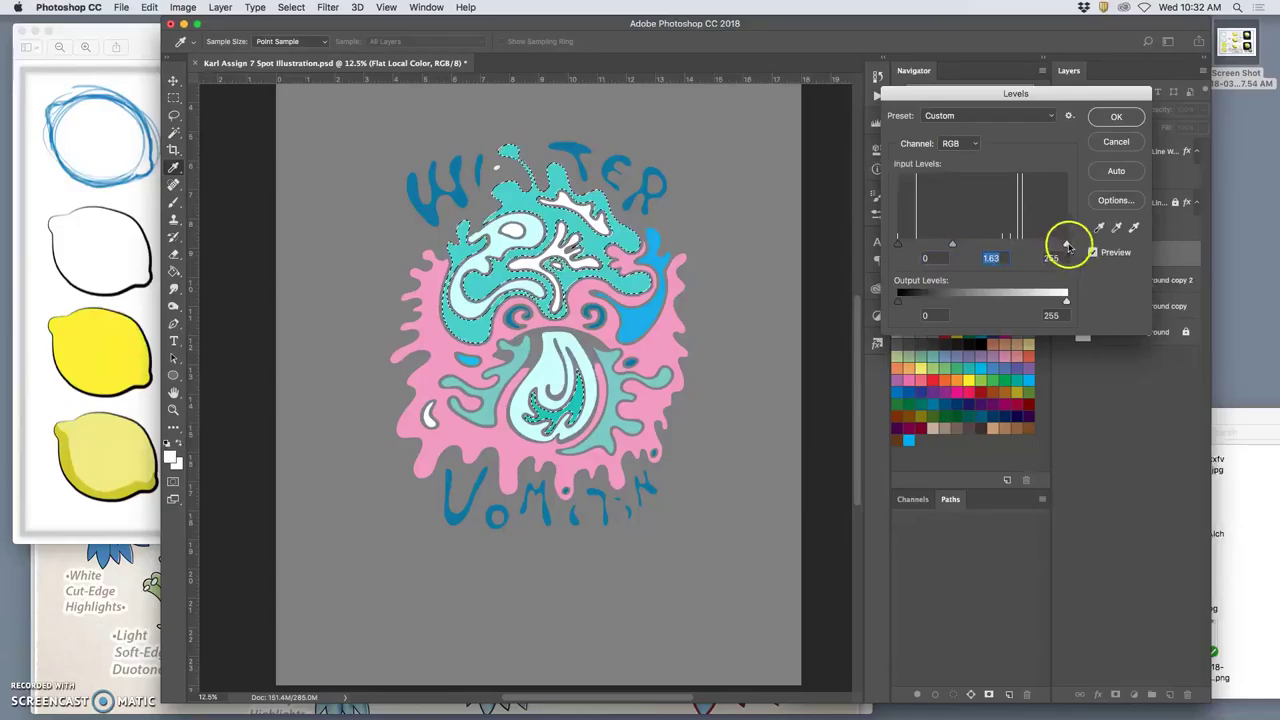
drag(1043, 248, 1054, 247)
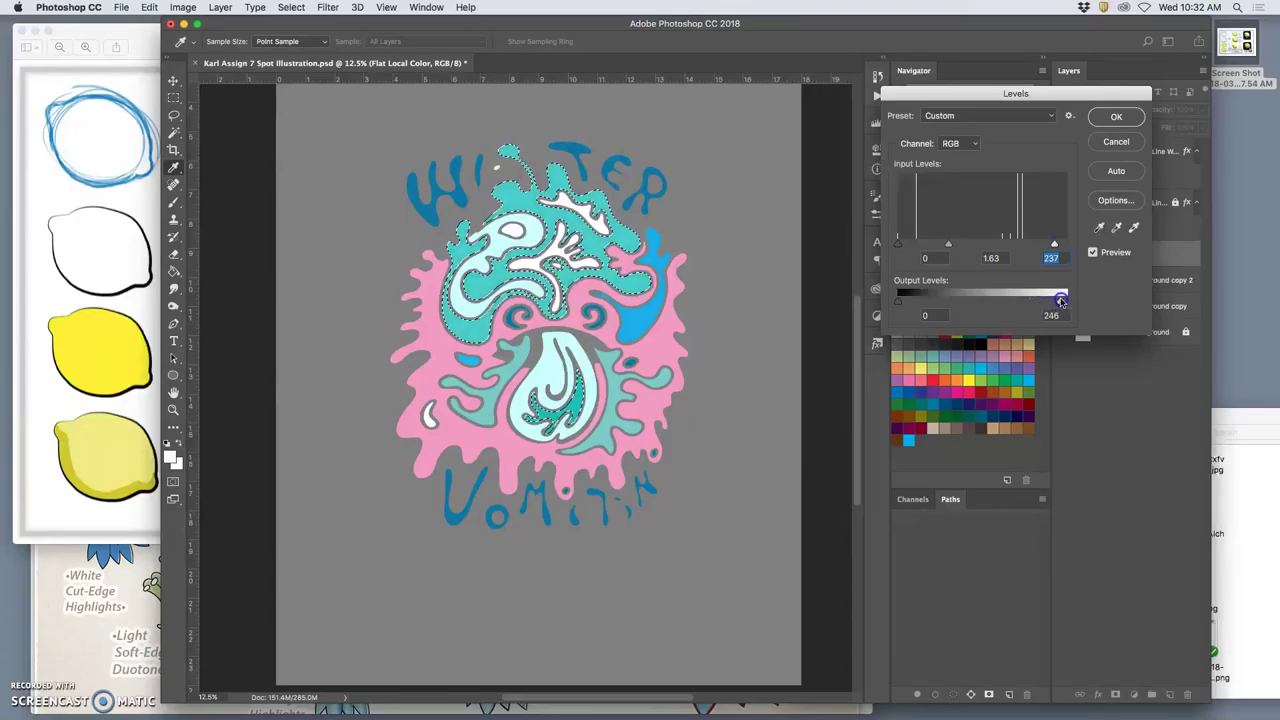
click(1060, 300)
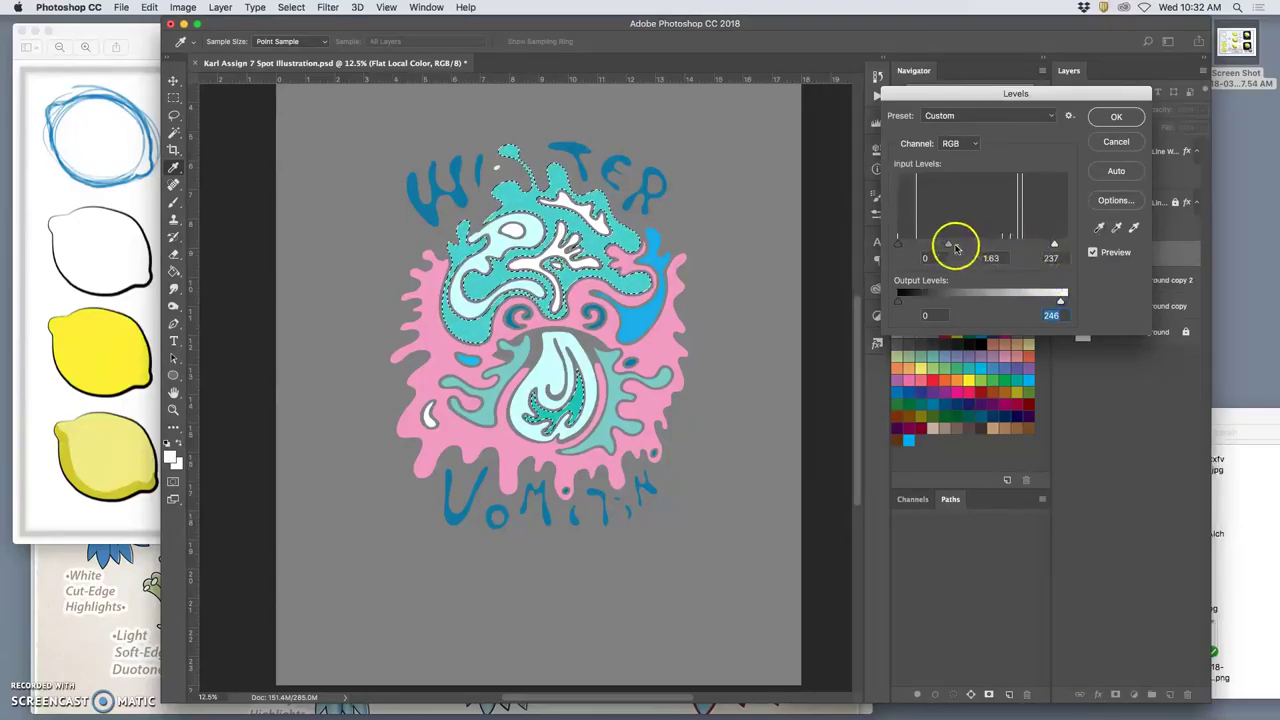
drag(955, 247, 957, 247)
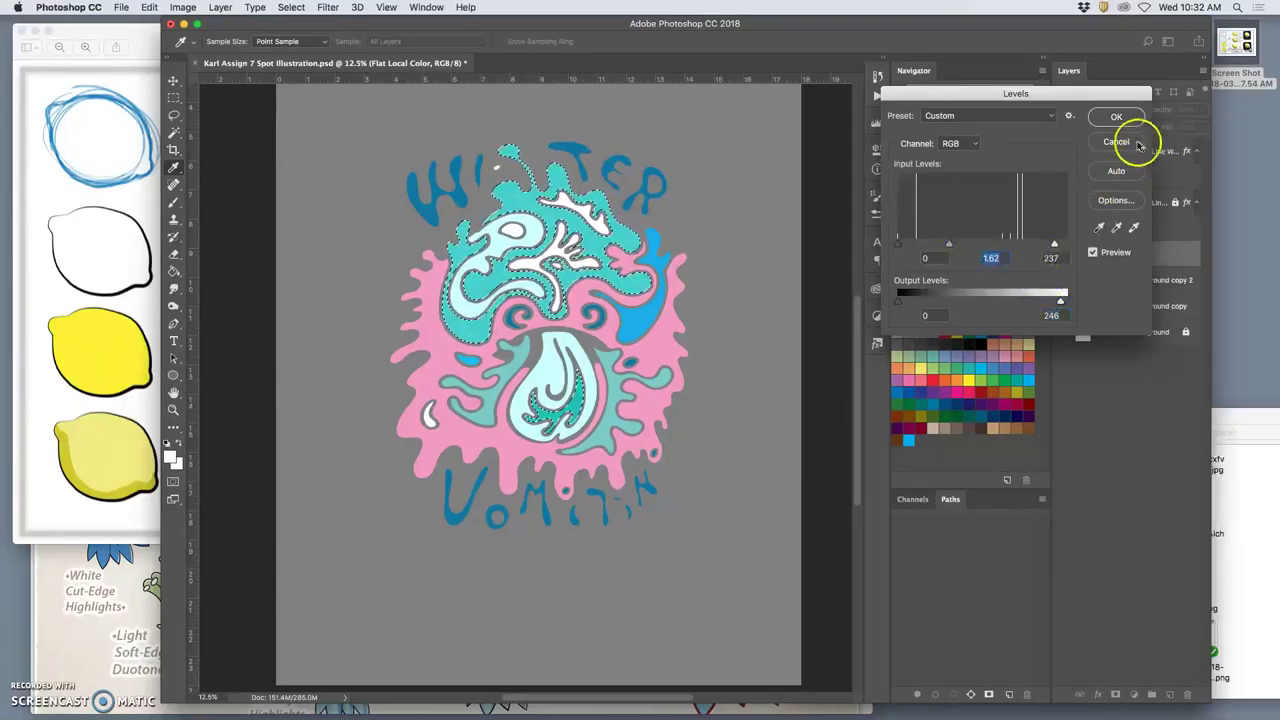
click(1117, 117)
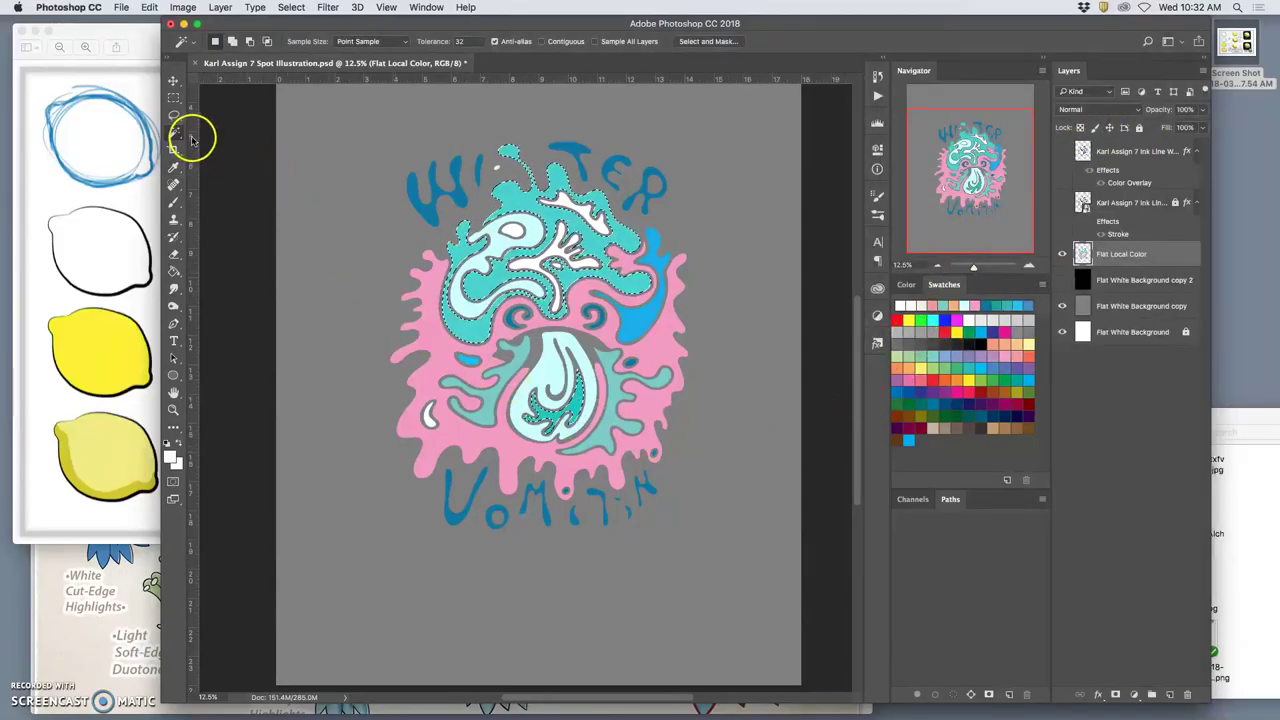
- Deselect and show the black ink outlines again
key(ctrl+d)
key(l)
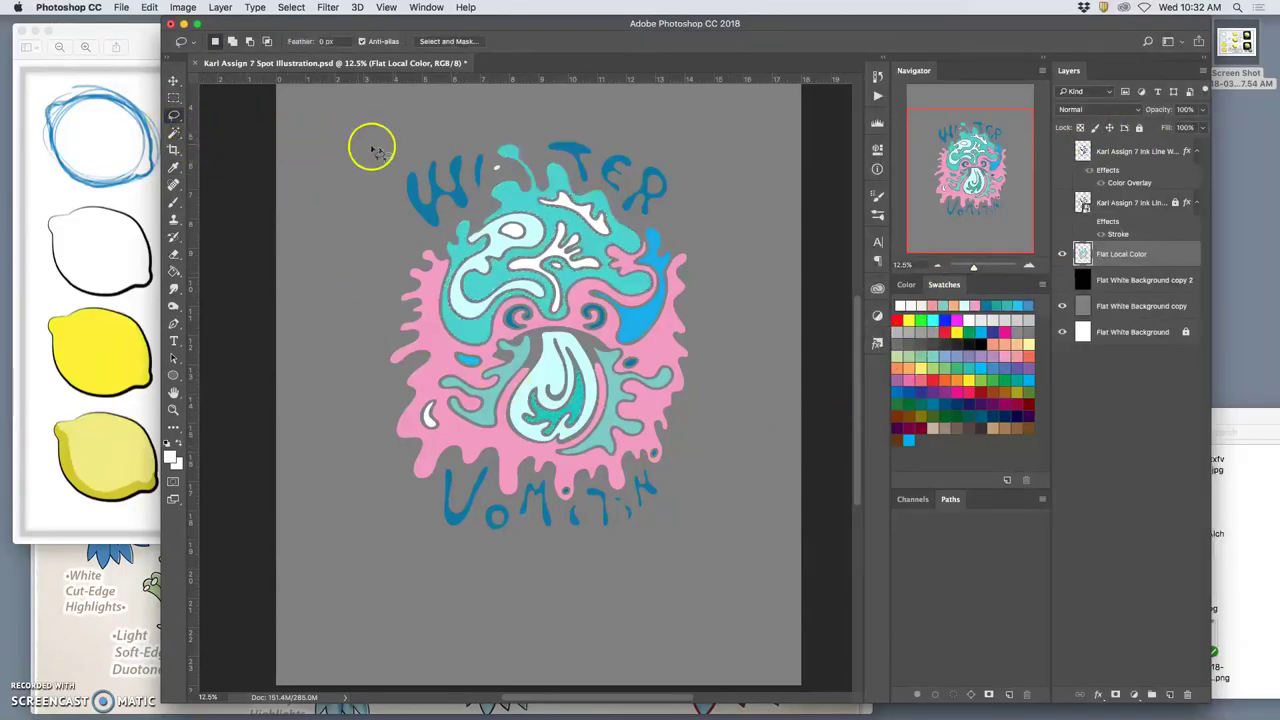
click(1064, 204)
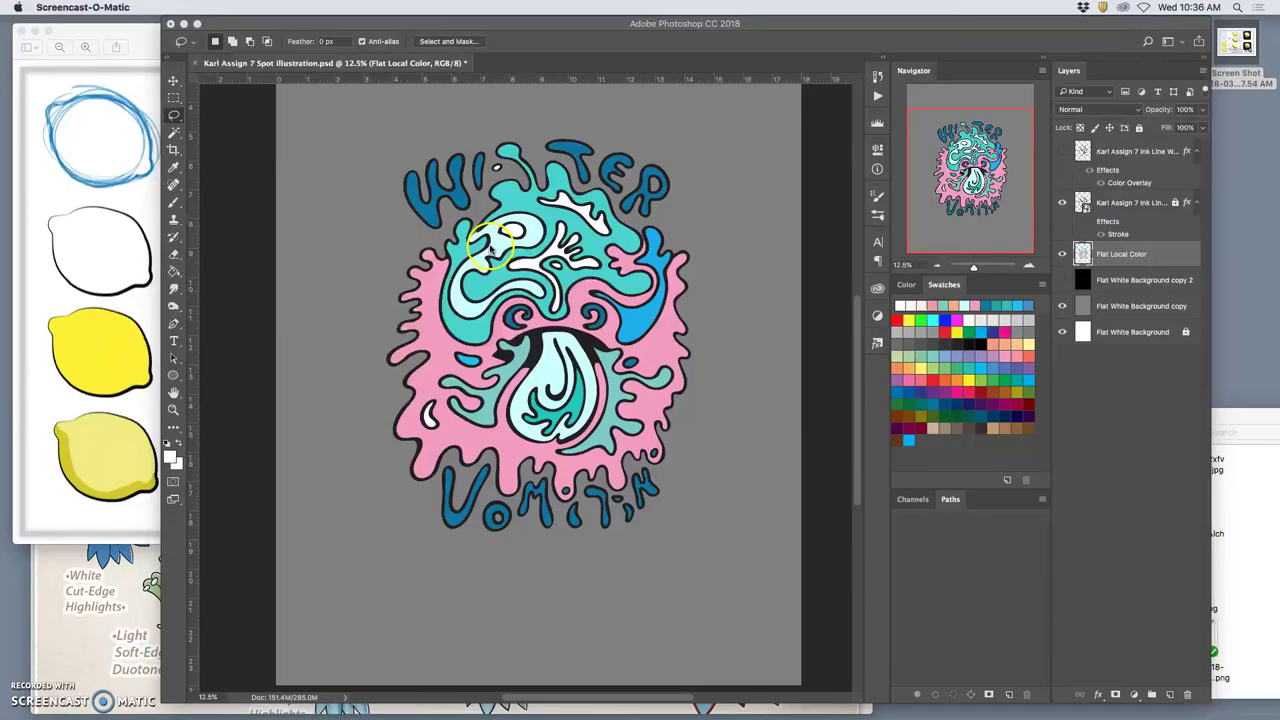
click(1120, 256)
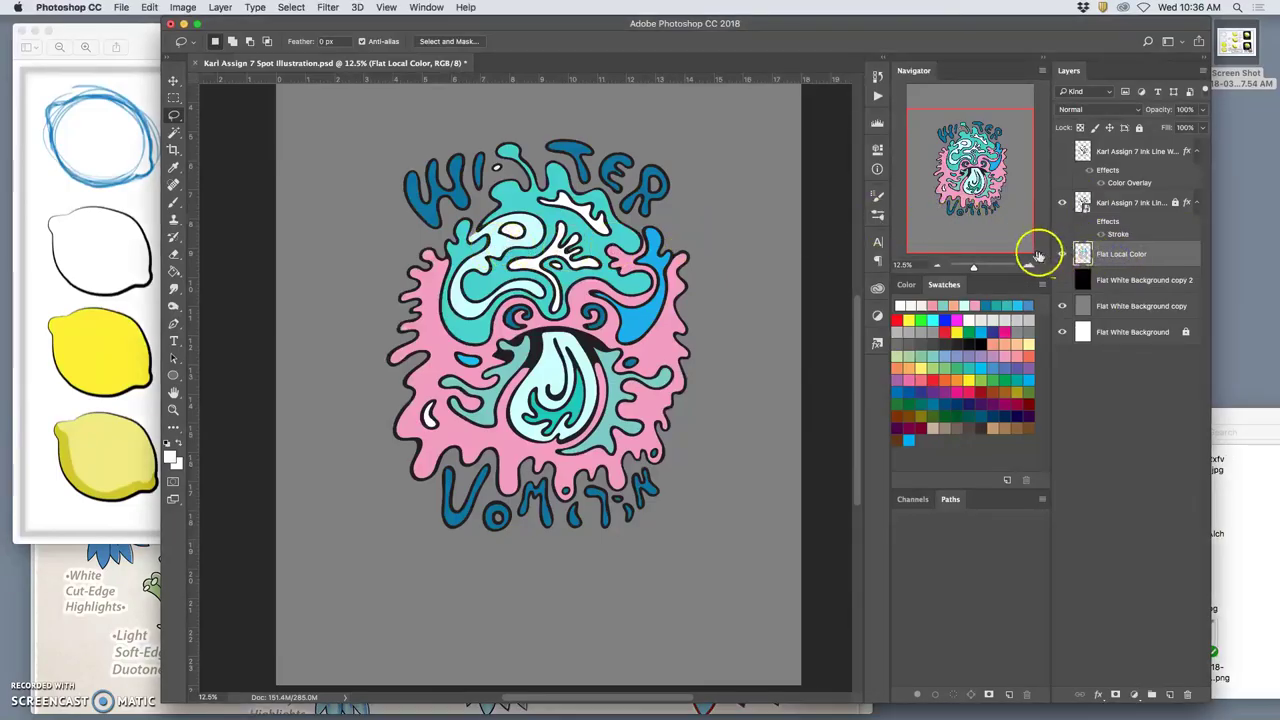
scroll(634, 263, up, 4)
scroll(478, 242, up, 5)
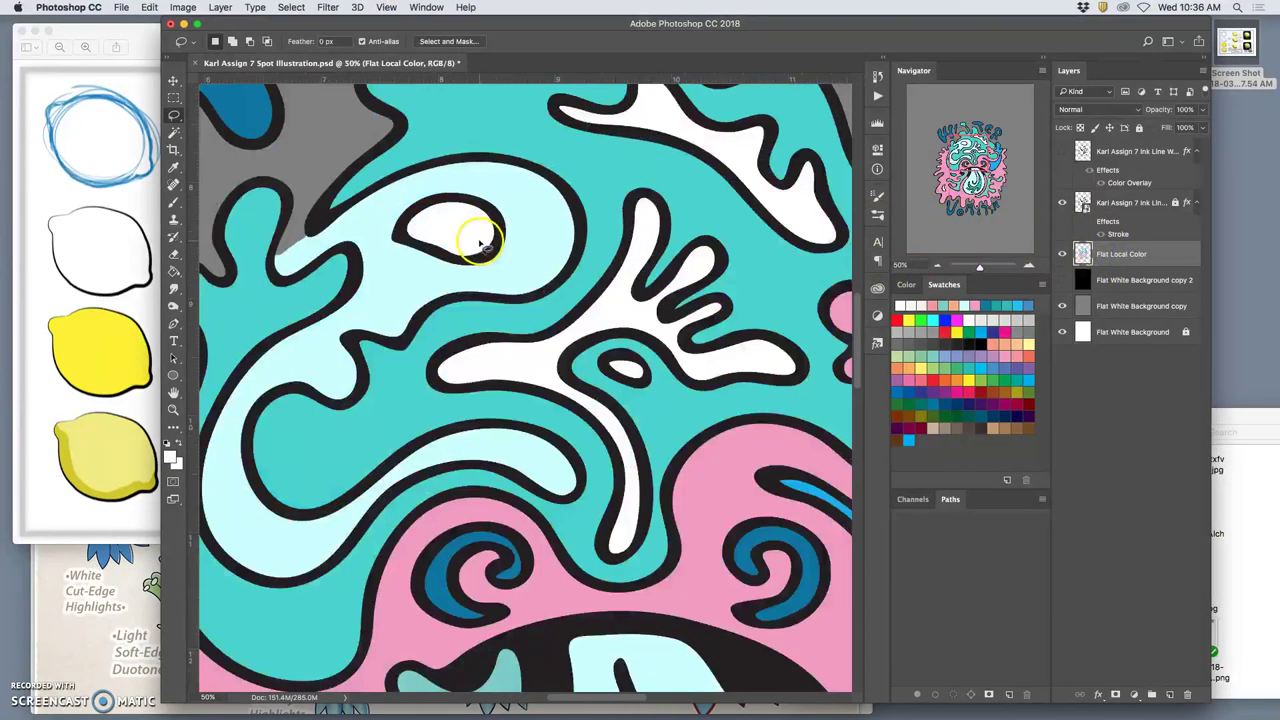
scroll(476, 238, left, 2)
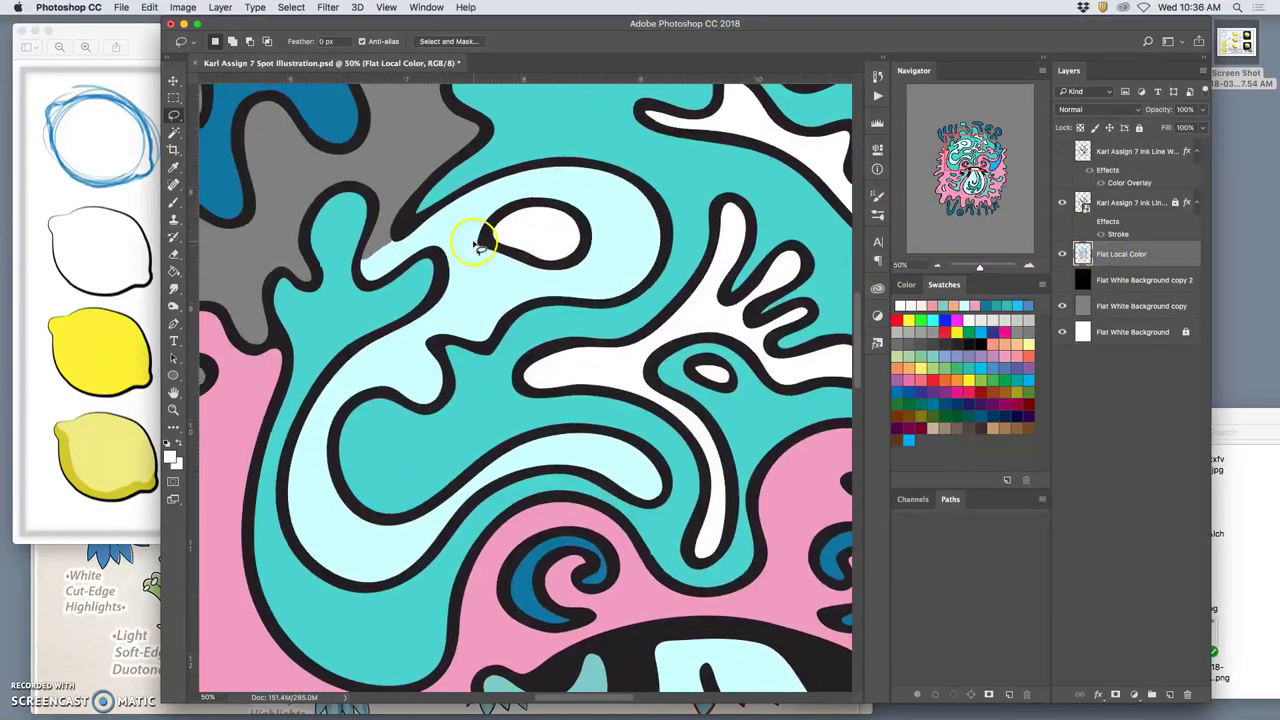
- Draw an elliptical marquee selection around the white eye shape
click(173, 116)
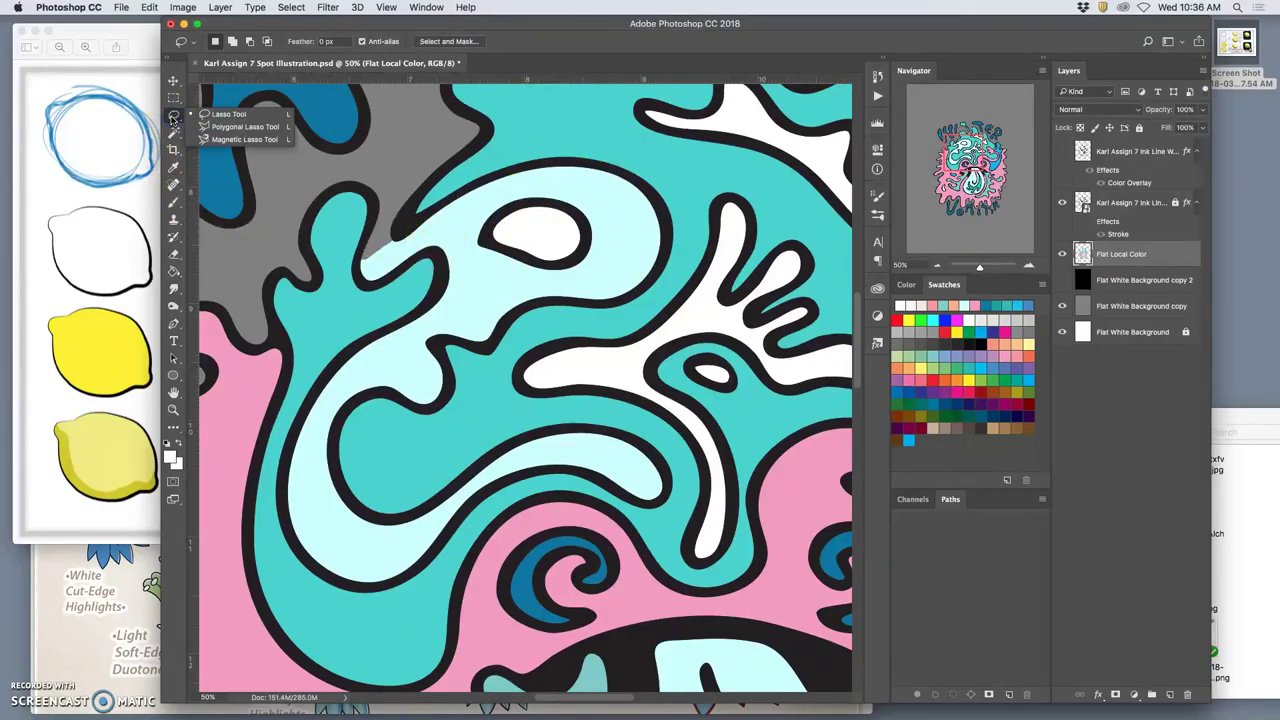
click(173, 117)
click(173, 98)
click(240, 111)
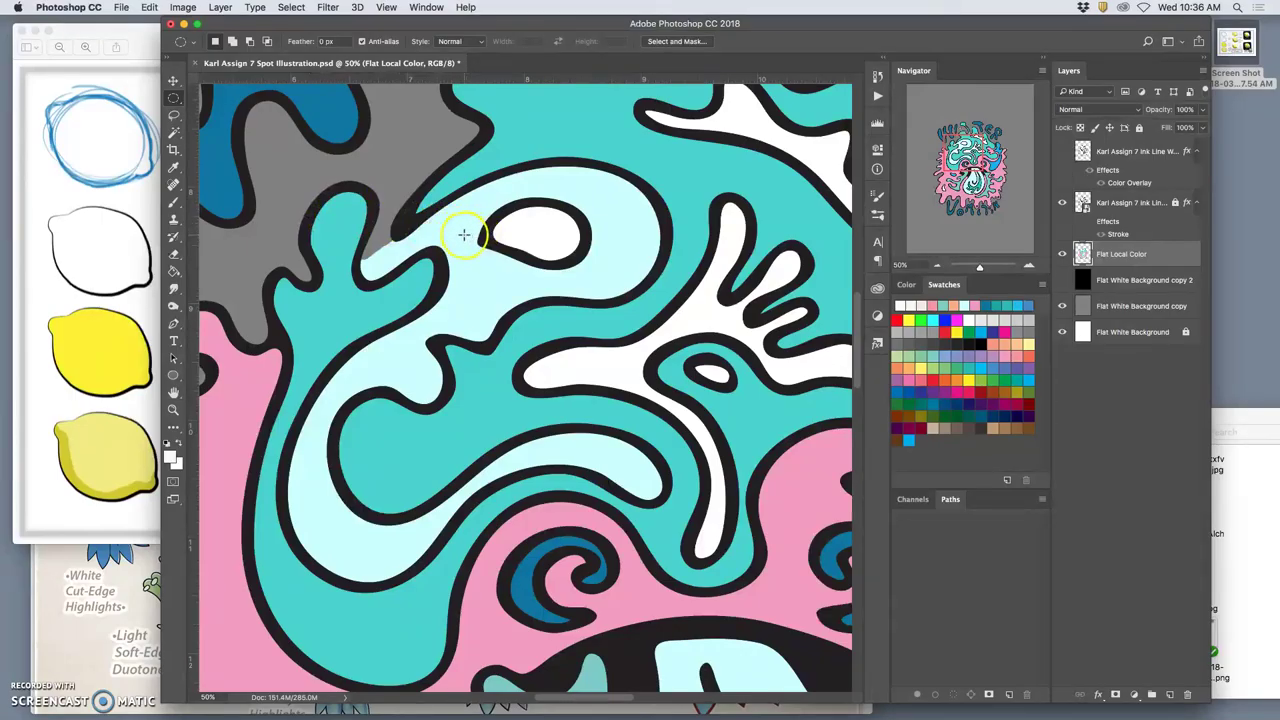
drag(472, 255, 340, 318)
- Try rotating the oval selection with Cmd+T, undo and discard it, then deselect
key(ctrl+t)
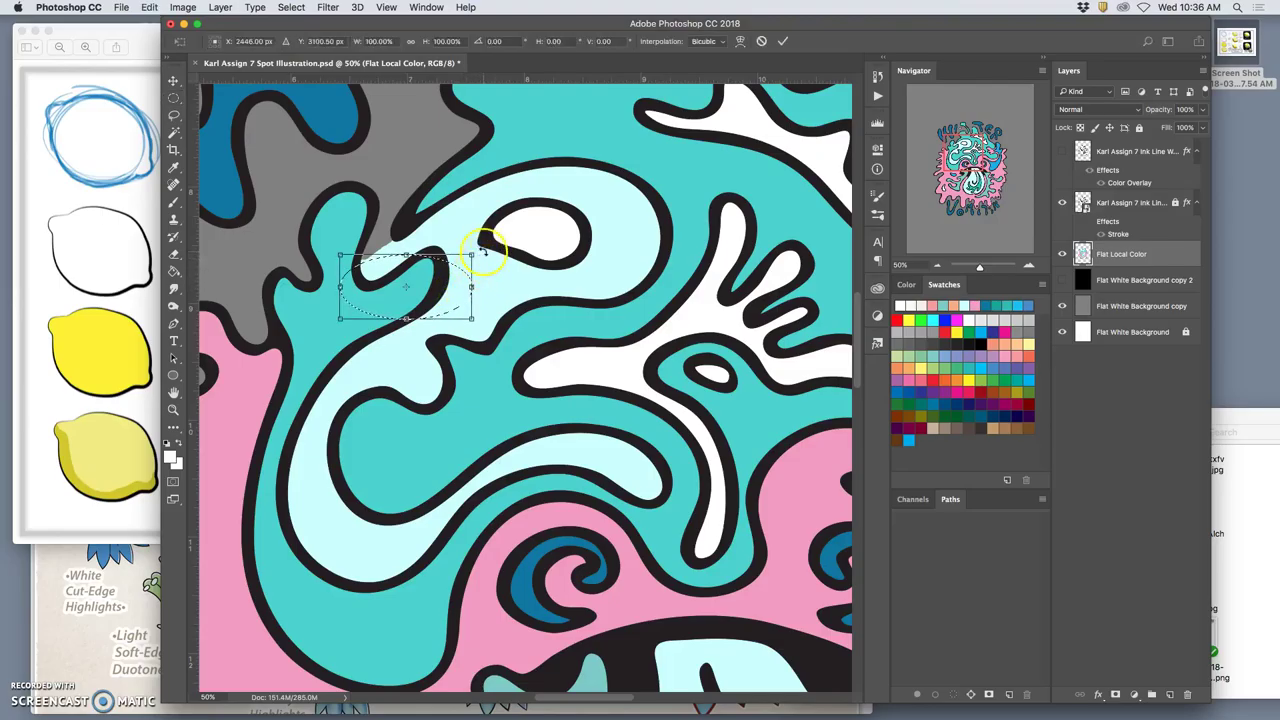
drag(480, 250, 435, 209)
key(ctrl+z)
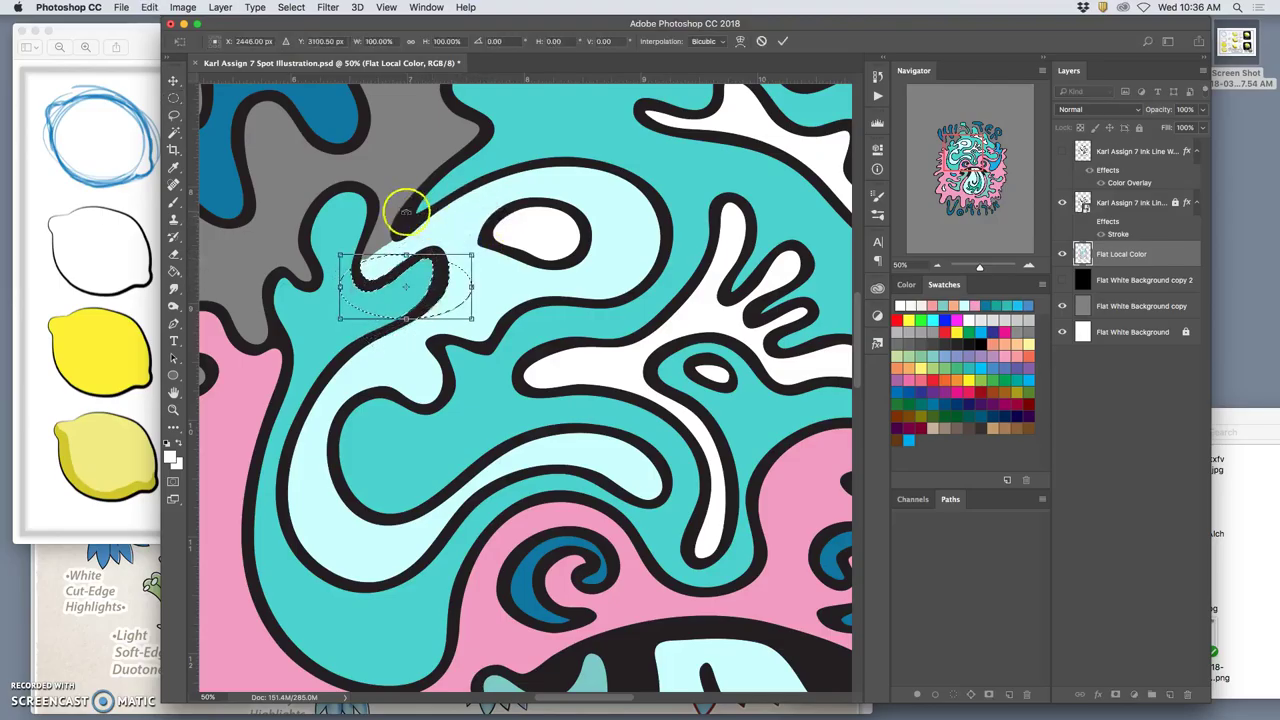
click(173, 100)
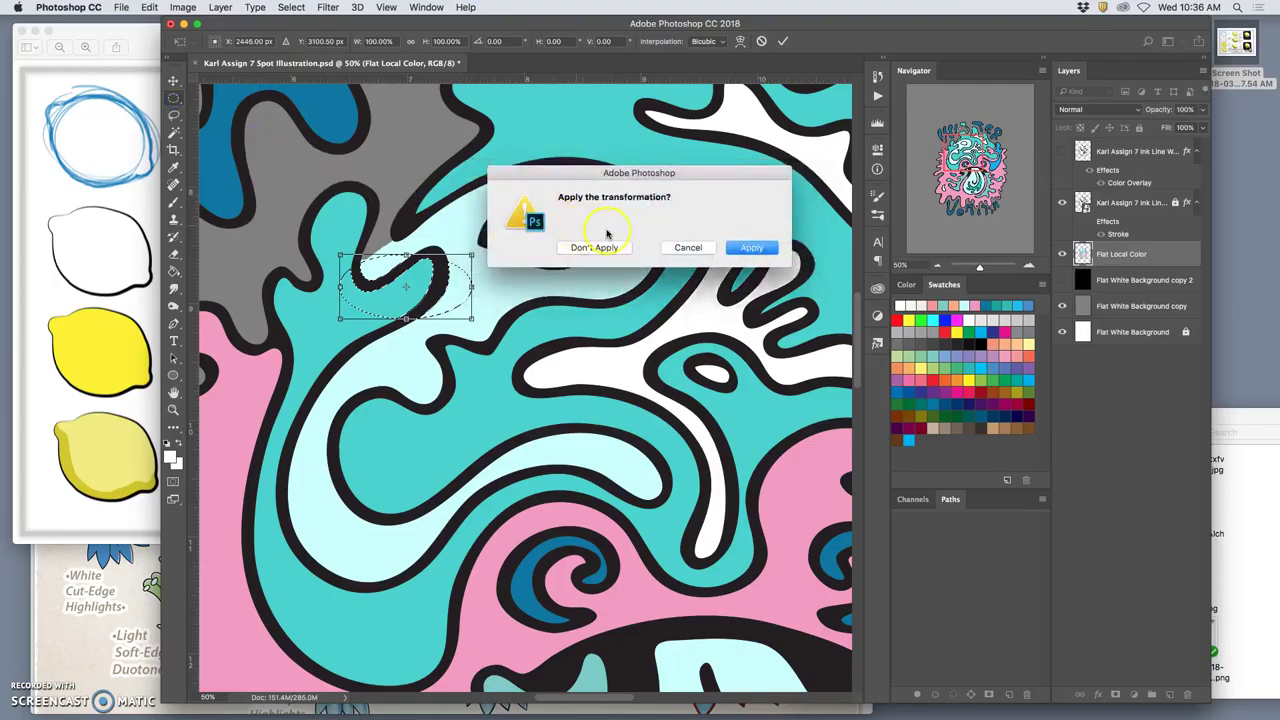
click(606, 249)
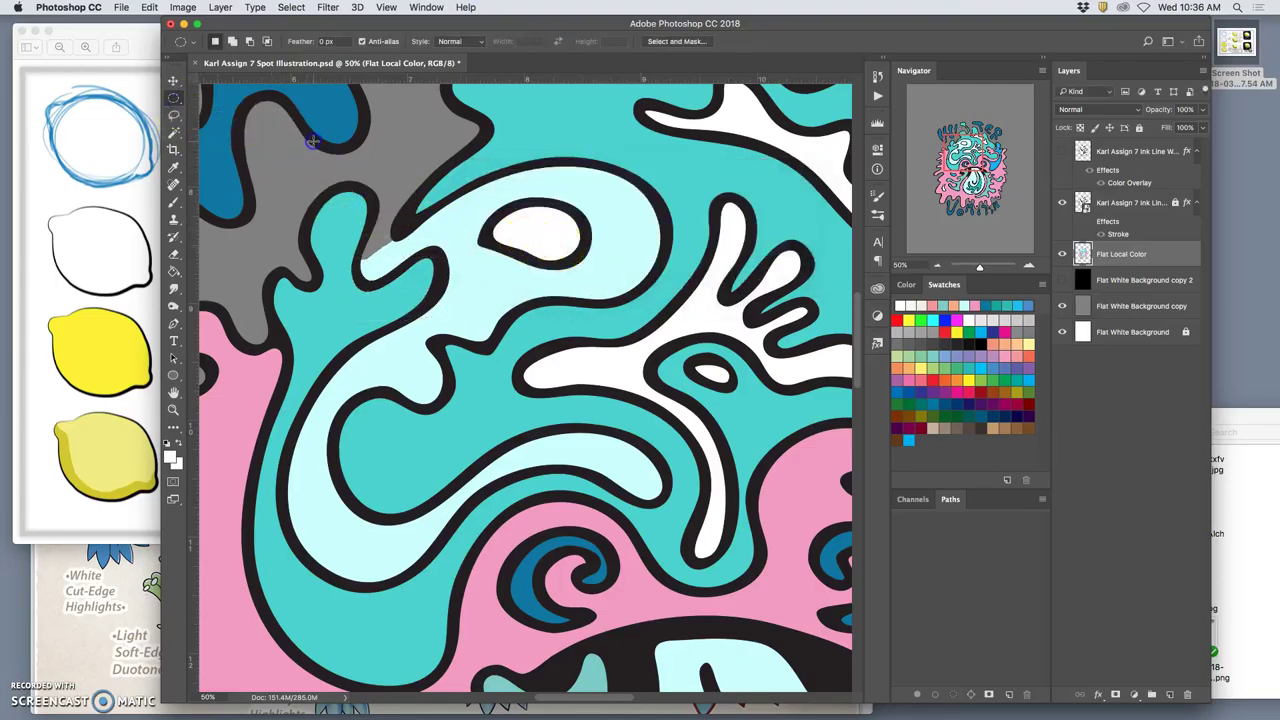
click(330, 218)
- Trace the grey wedge beside the top-left teal branch with the Pen tool and make it a selection
click(174, 119)
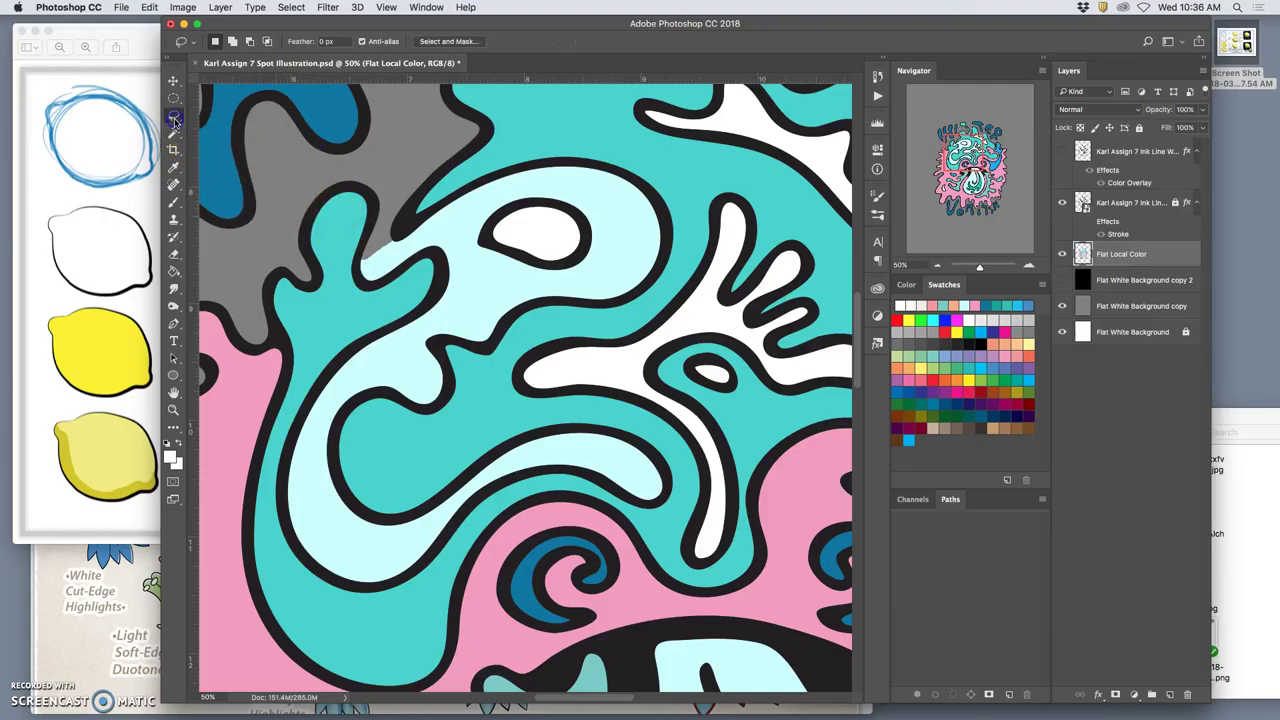
click(174, 325)
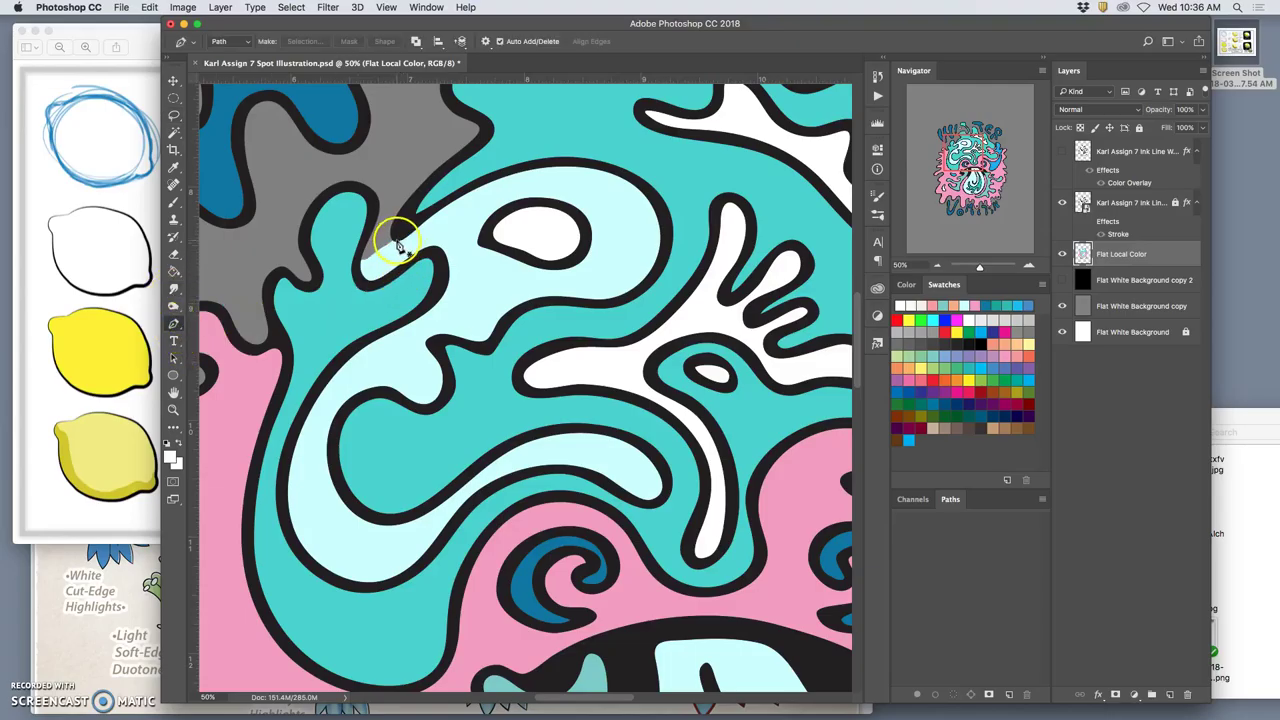
click(404, 241)
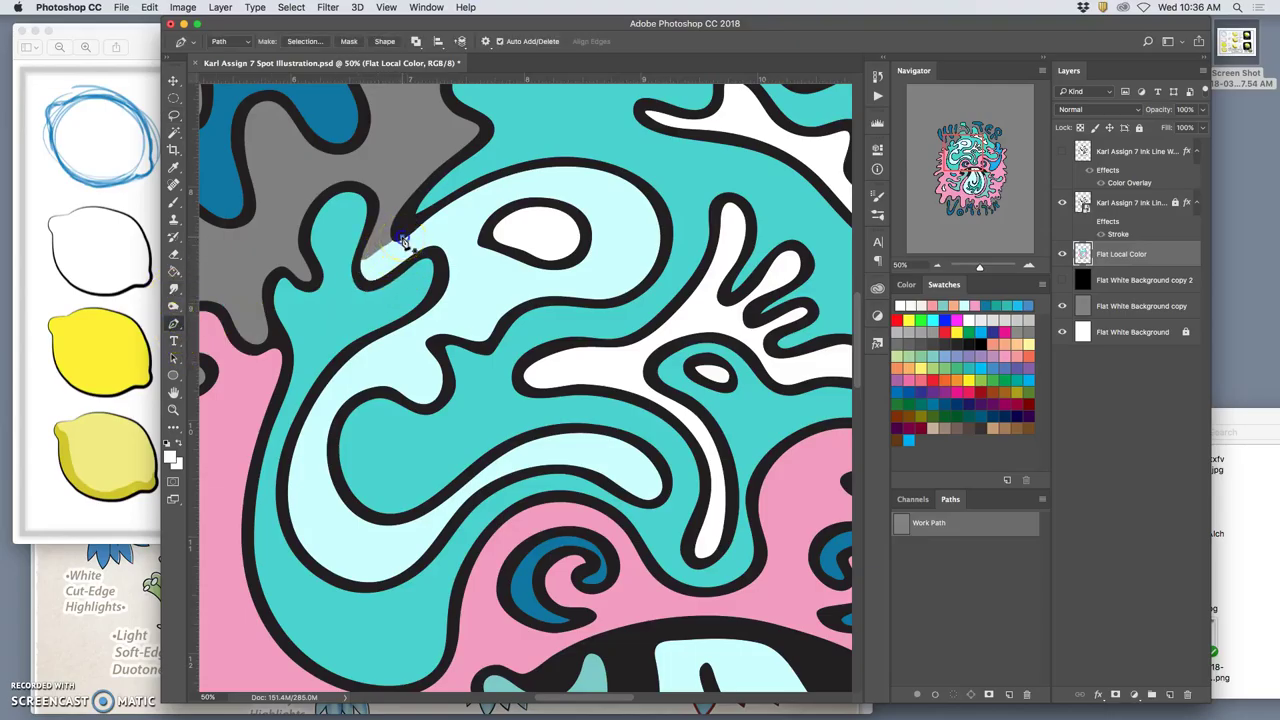
click(362, 274)
click(385, 232)
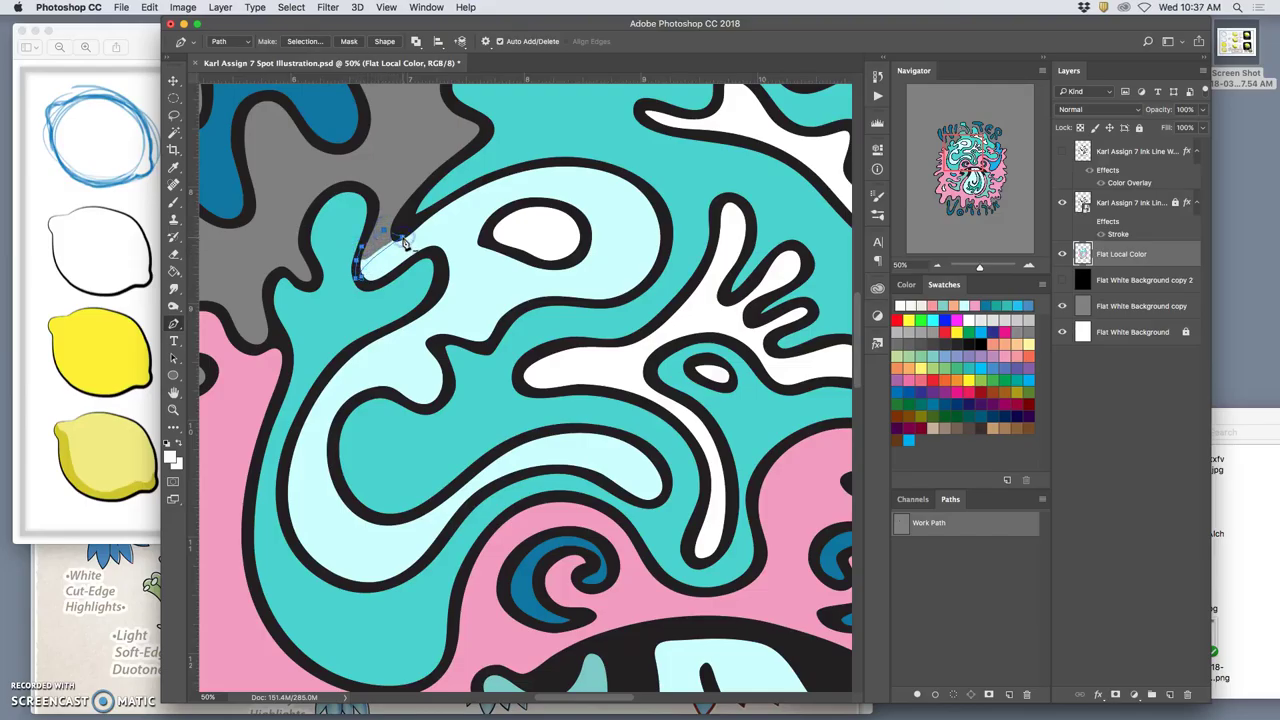
right_click(399, 244)
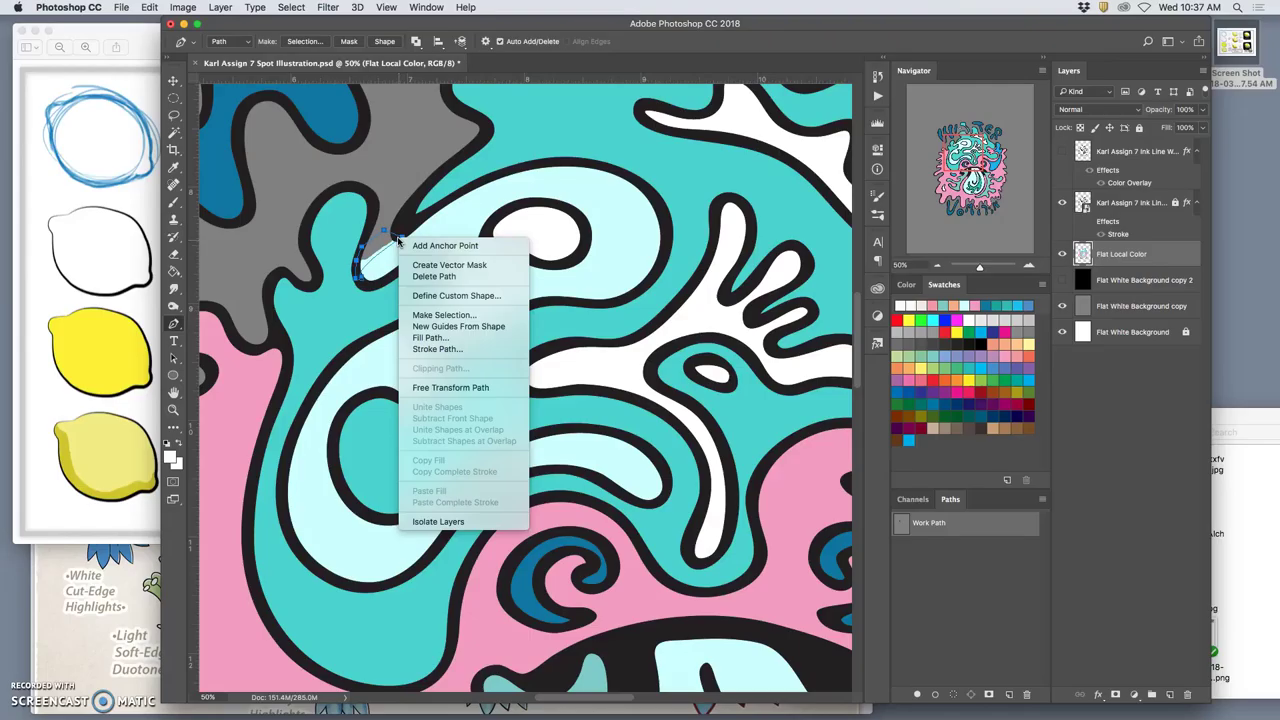
click(440, 314)
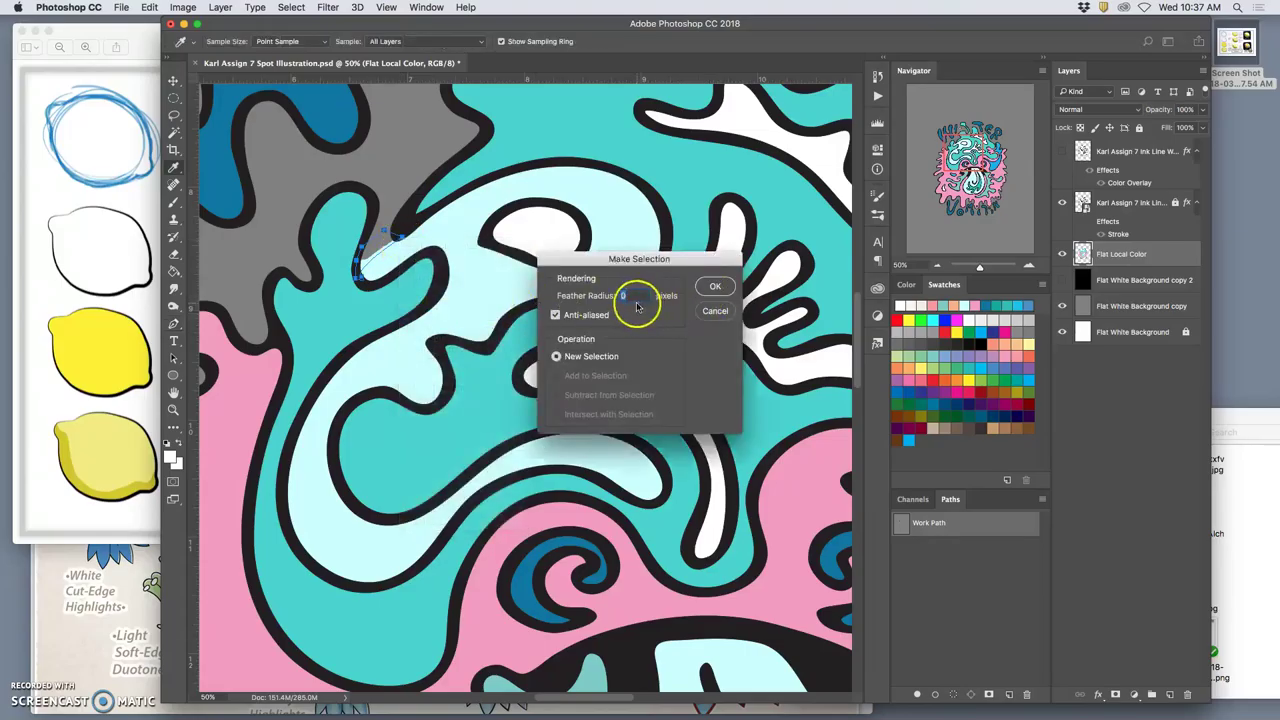
click(715, 287)
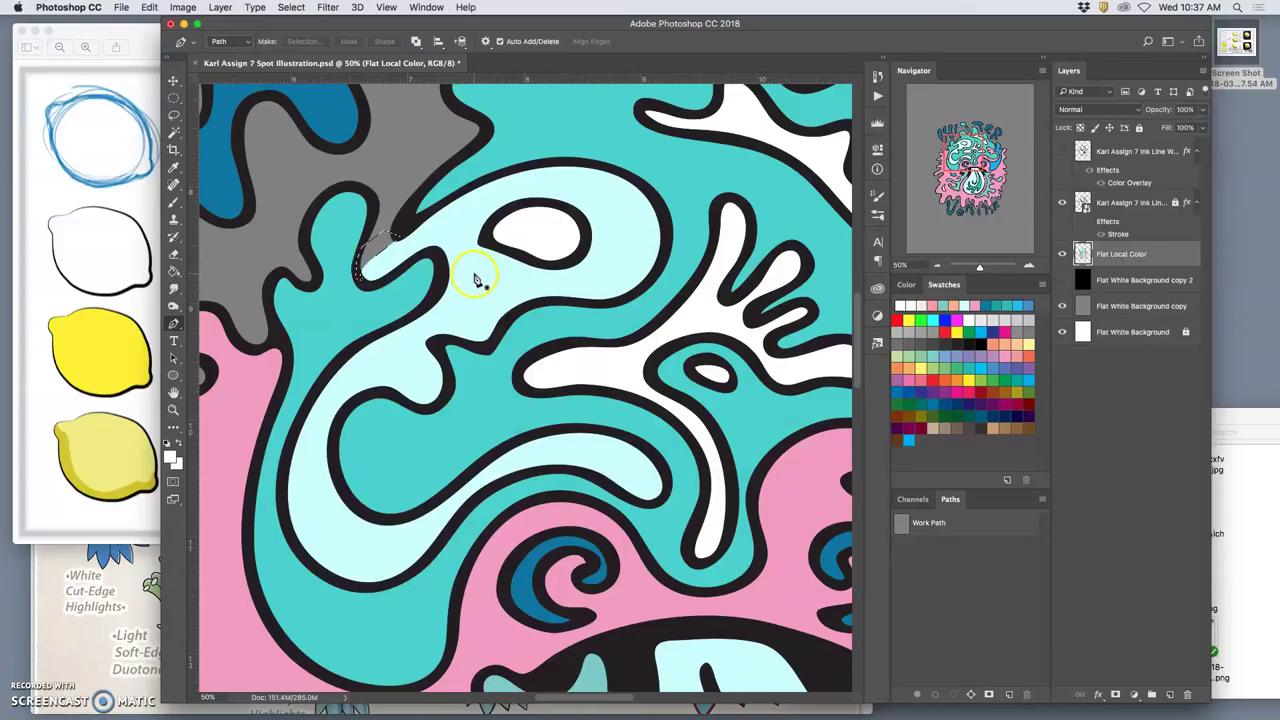
- Fill the wedge with the pale foreground colour, then trace the next gap as a Pen path for selection
key(alt+BackSpace)
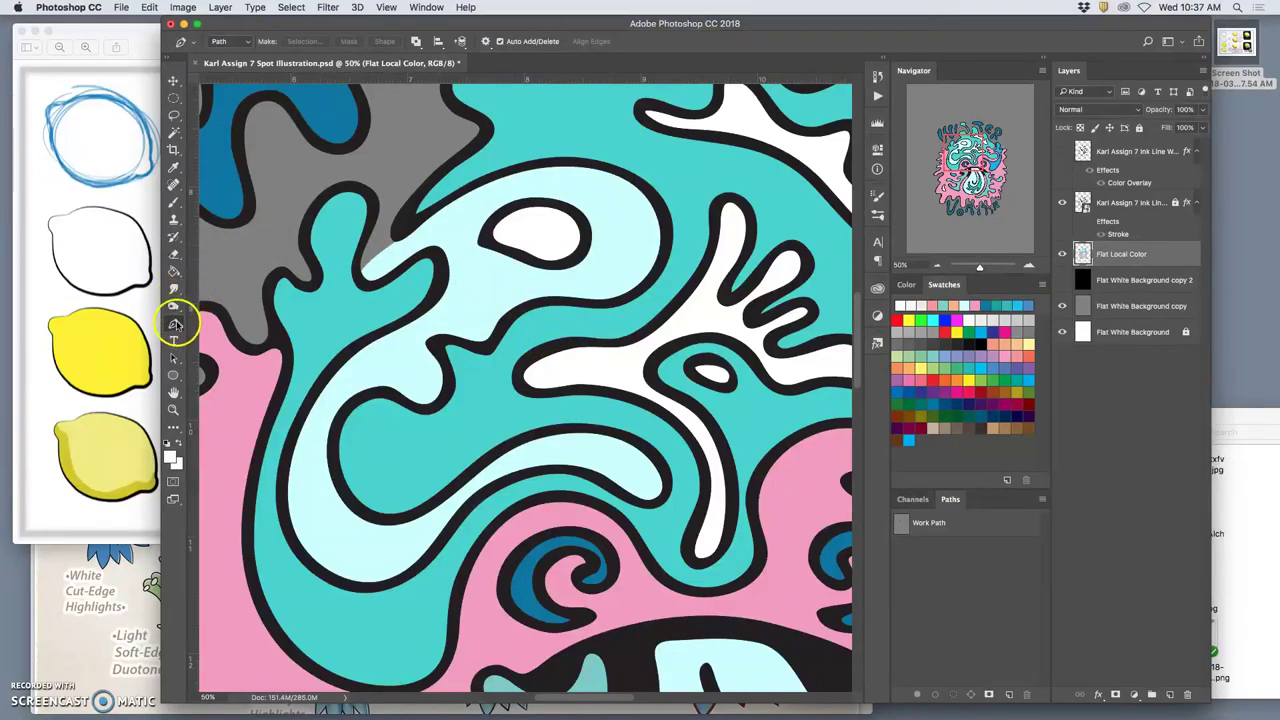
click(411, 200)
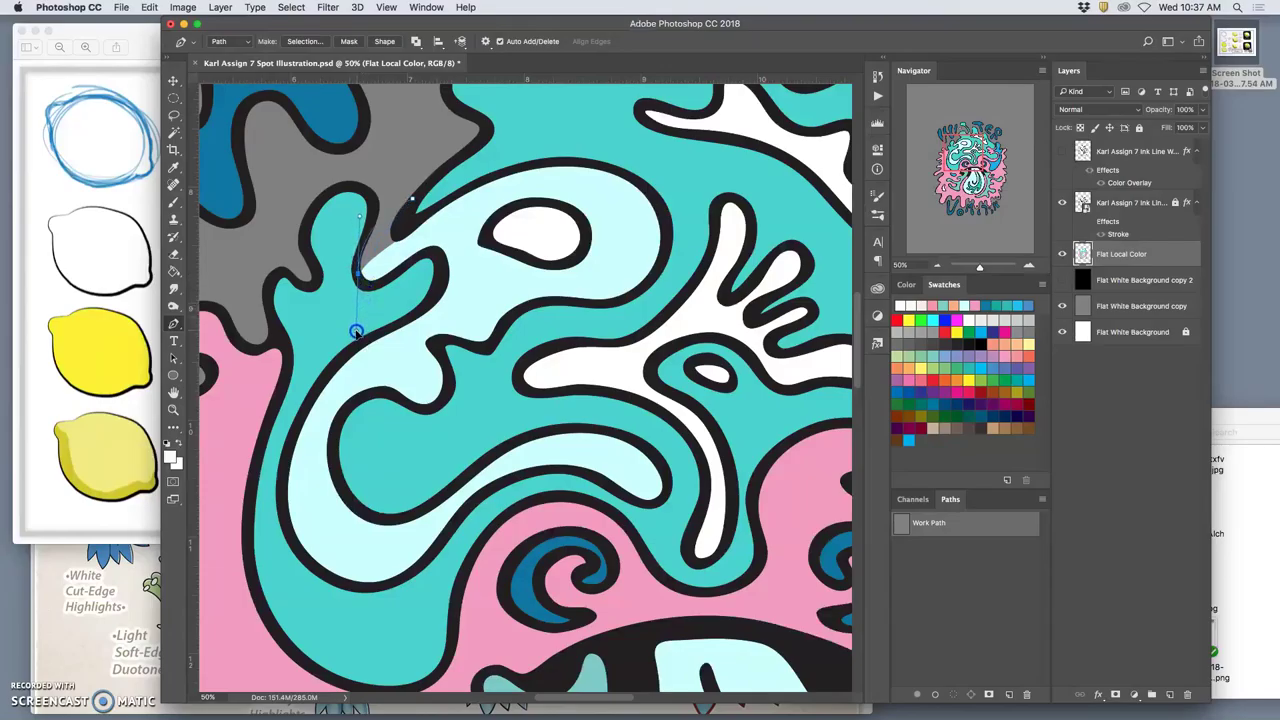
click(364, 276)
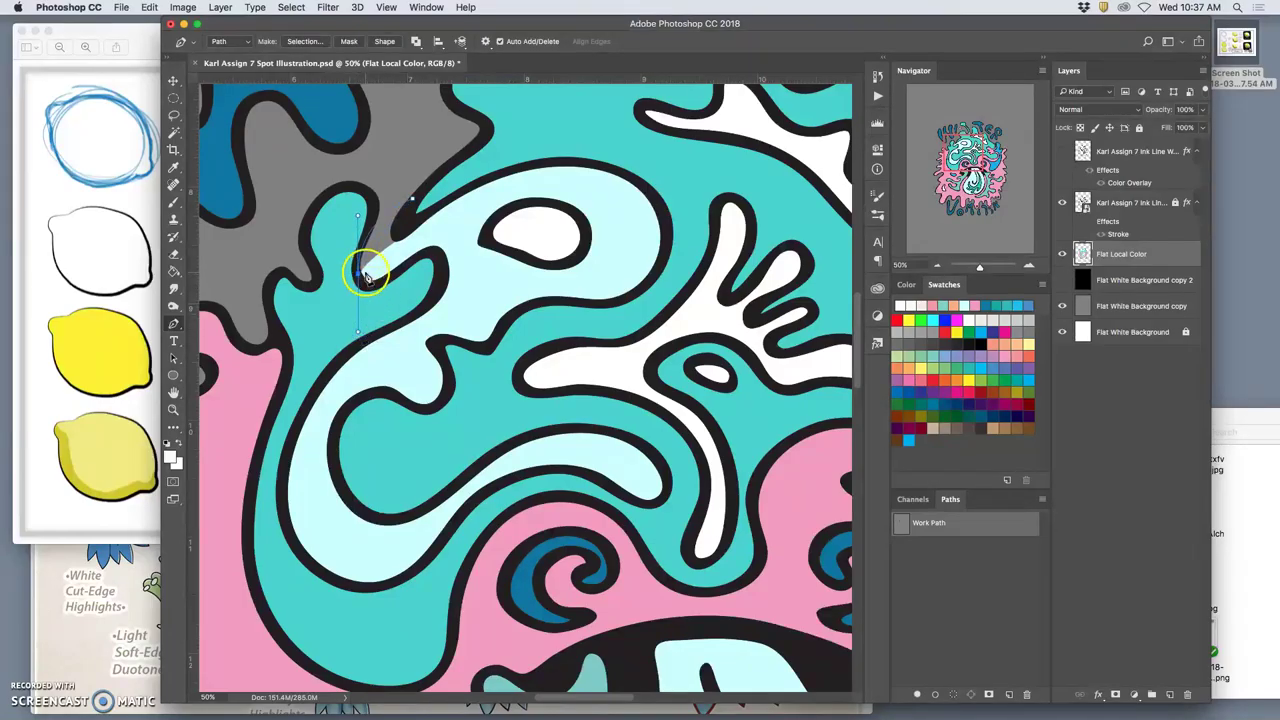
drag(400, 246, 413, 232)
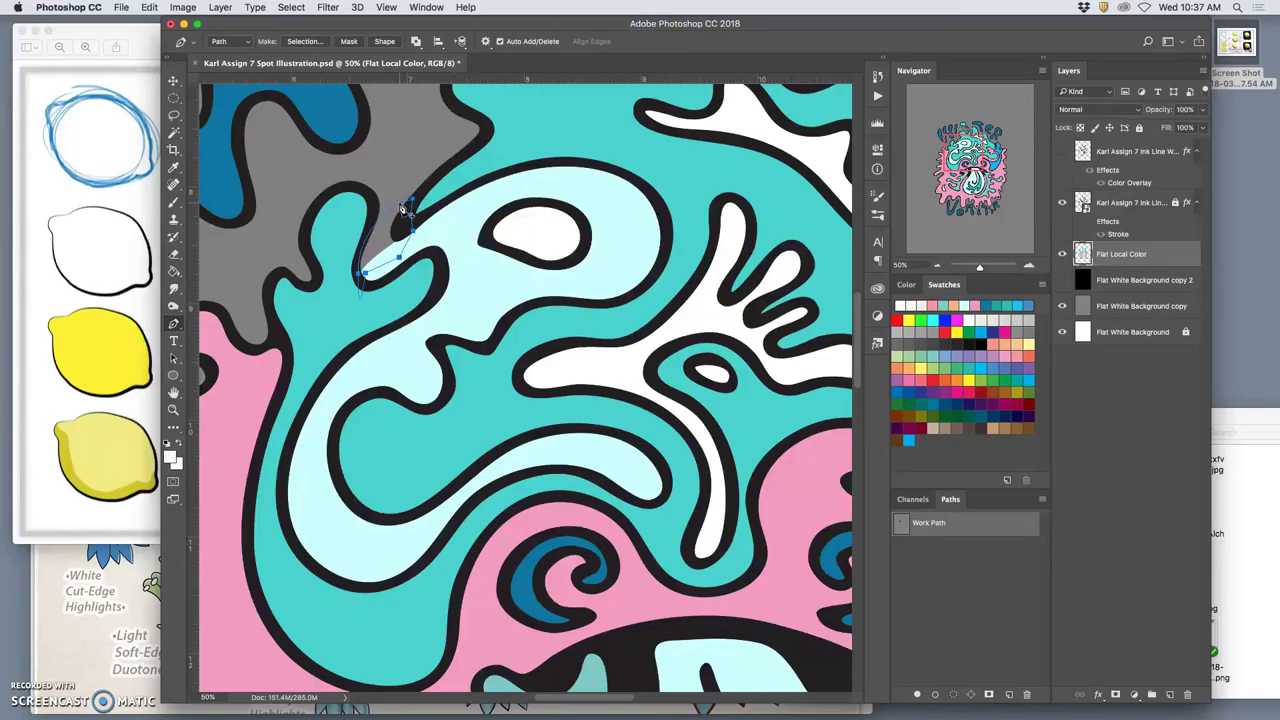
right_click(402, 209)
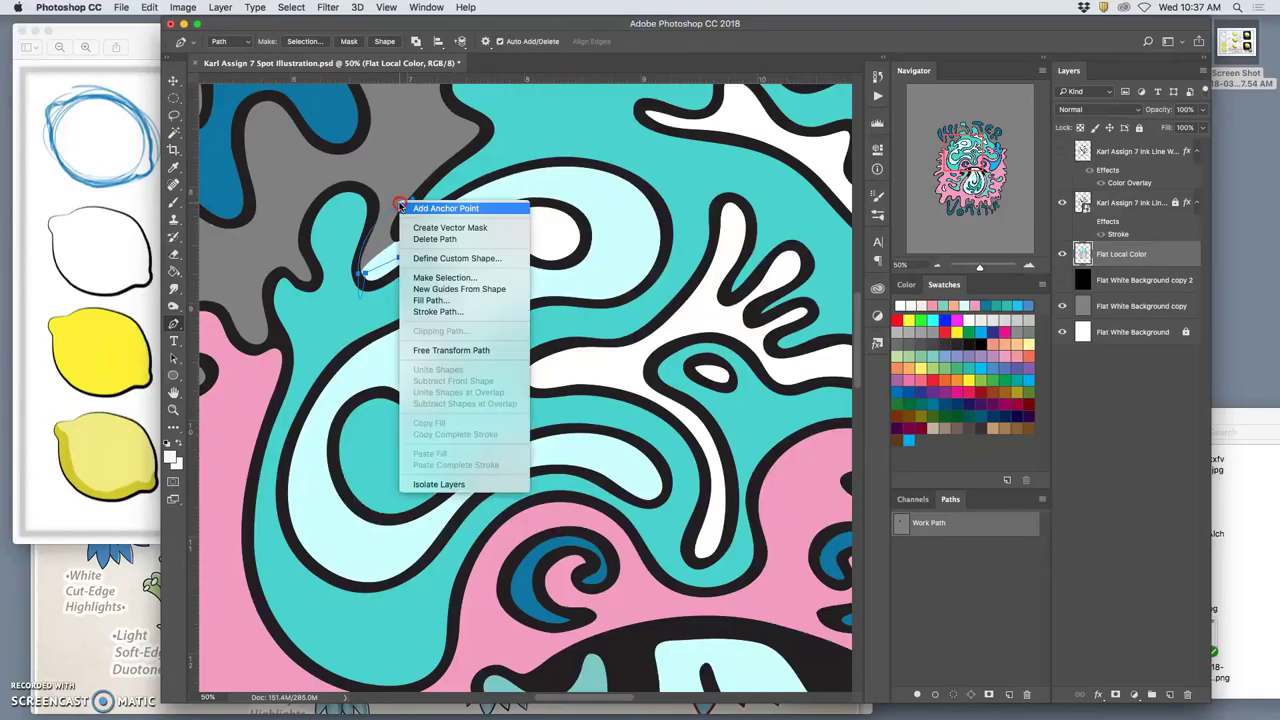
click(443, 277)
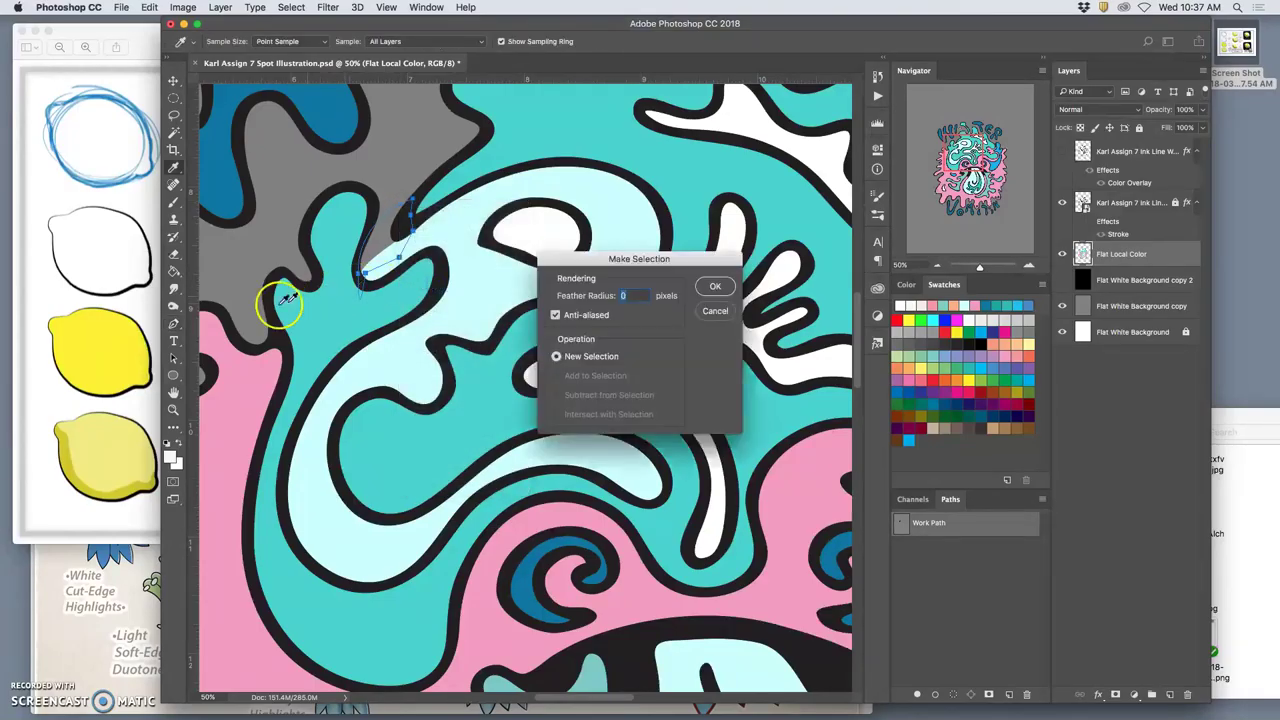
- Brush sampled pale cyan into the selected gap, deselect, and cover the outline's notch and pointed tip
click(715, 289)
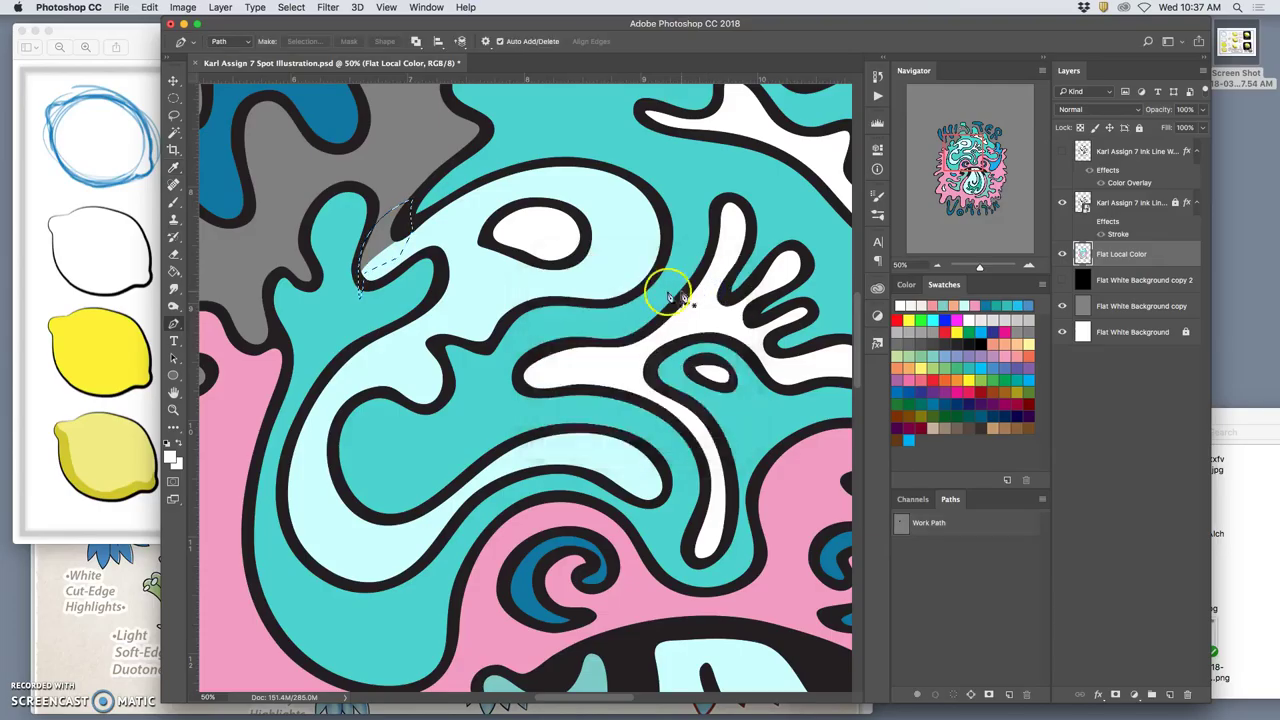
click(174, 202)
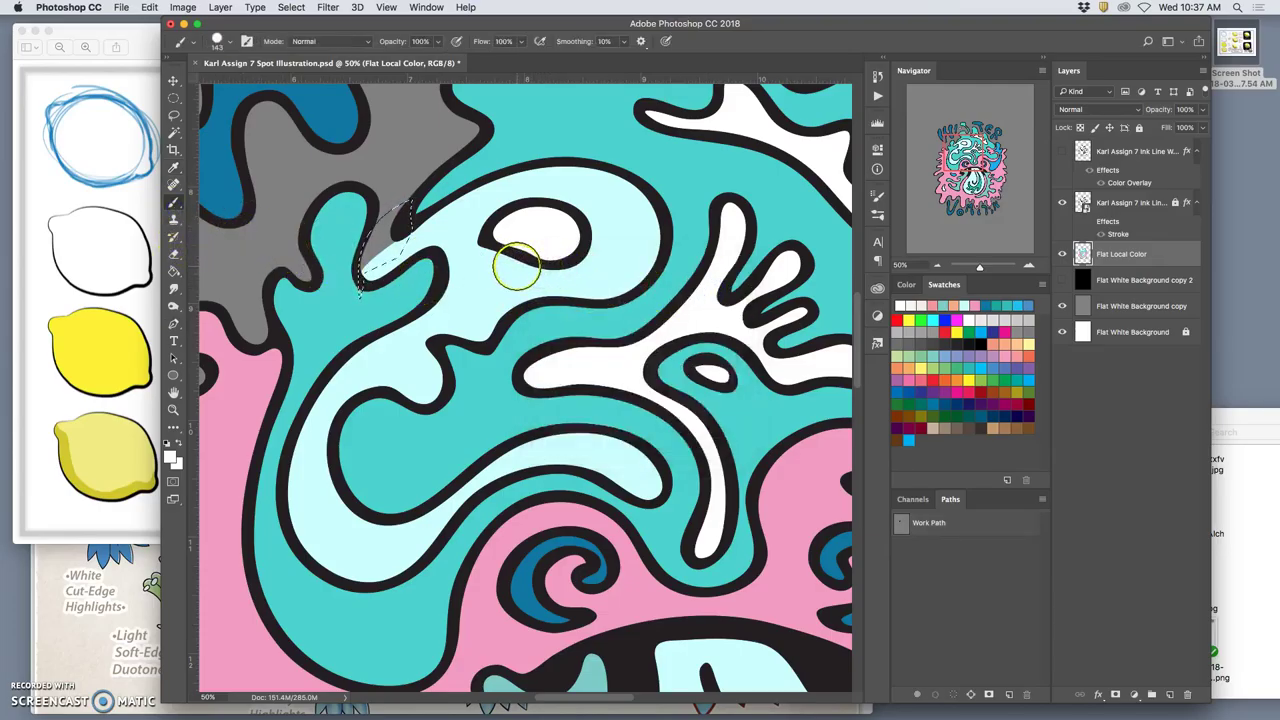
click(487, 278)
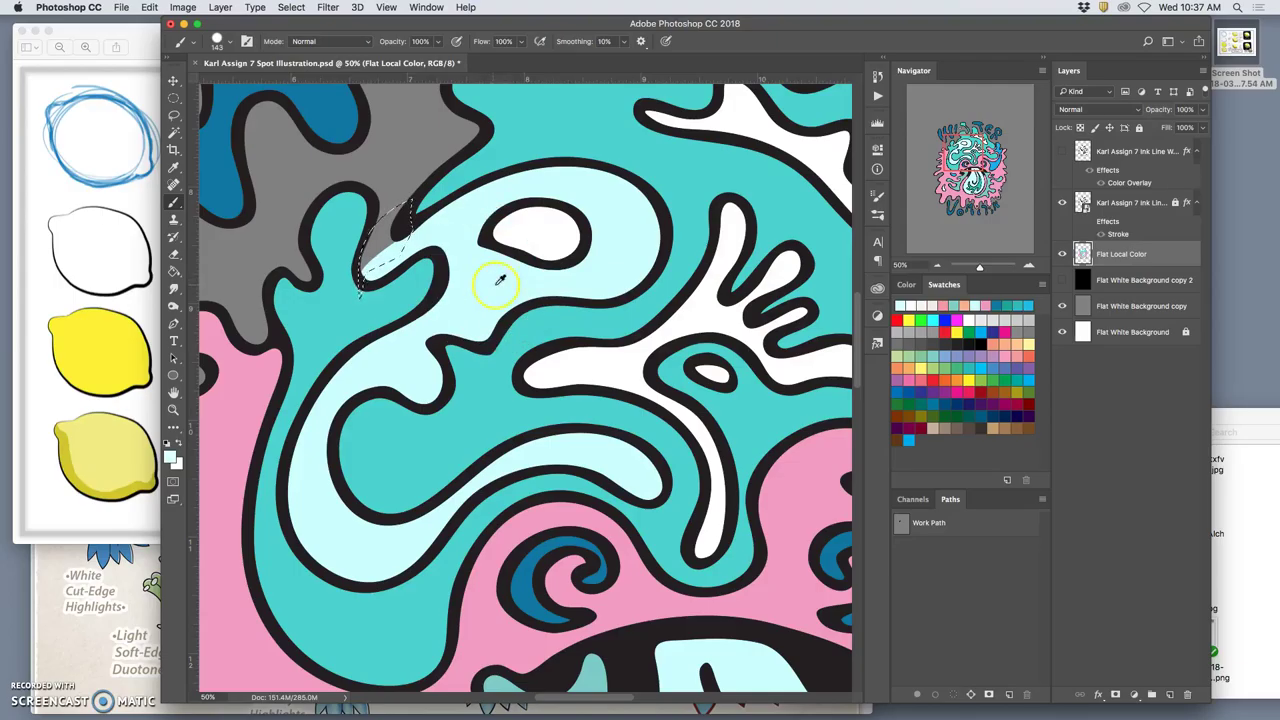
alt+click(485, 281)
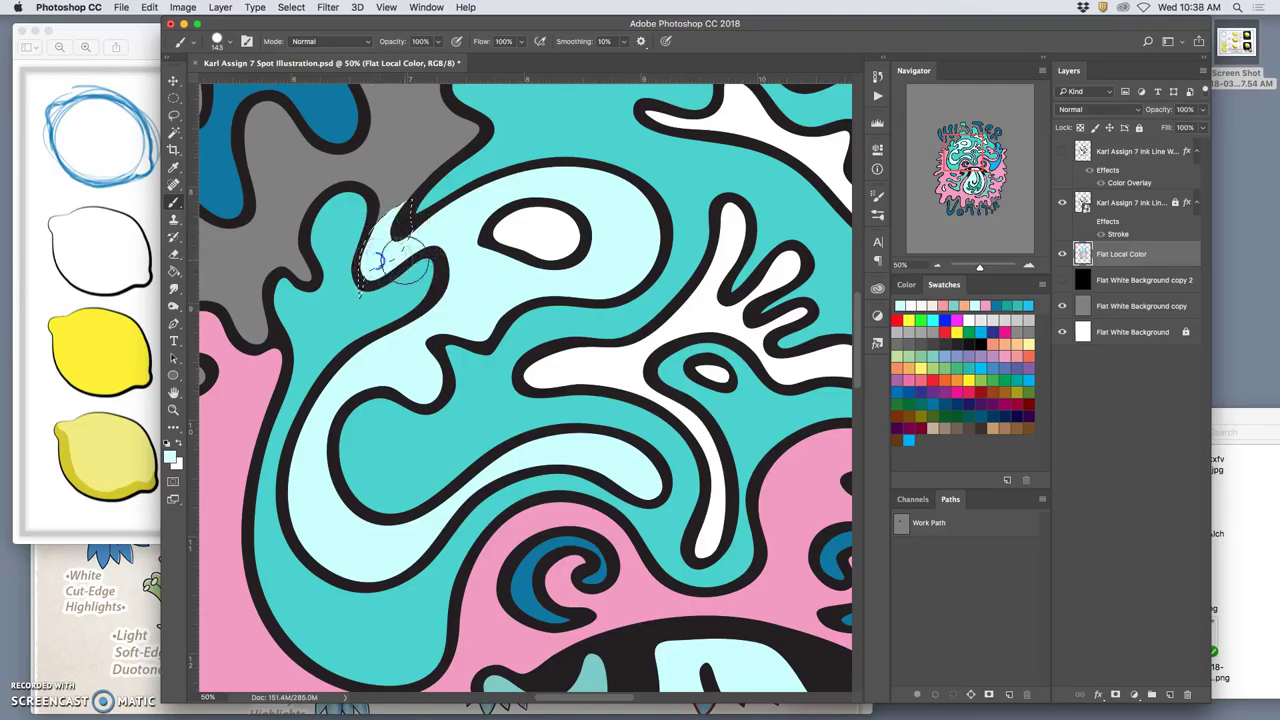
key(super+d)
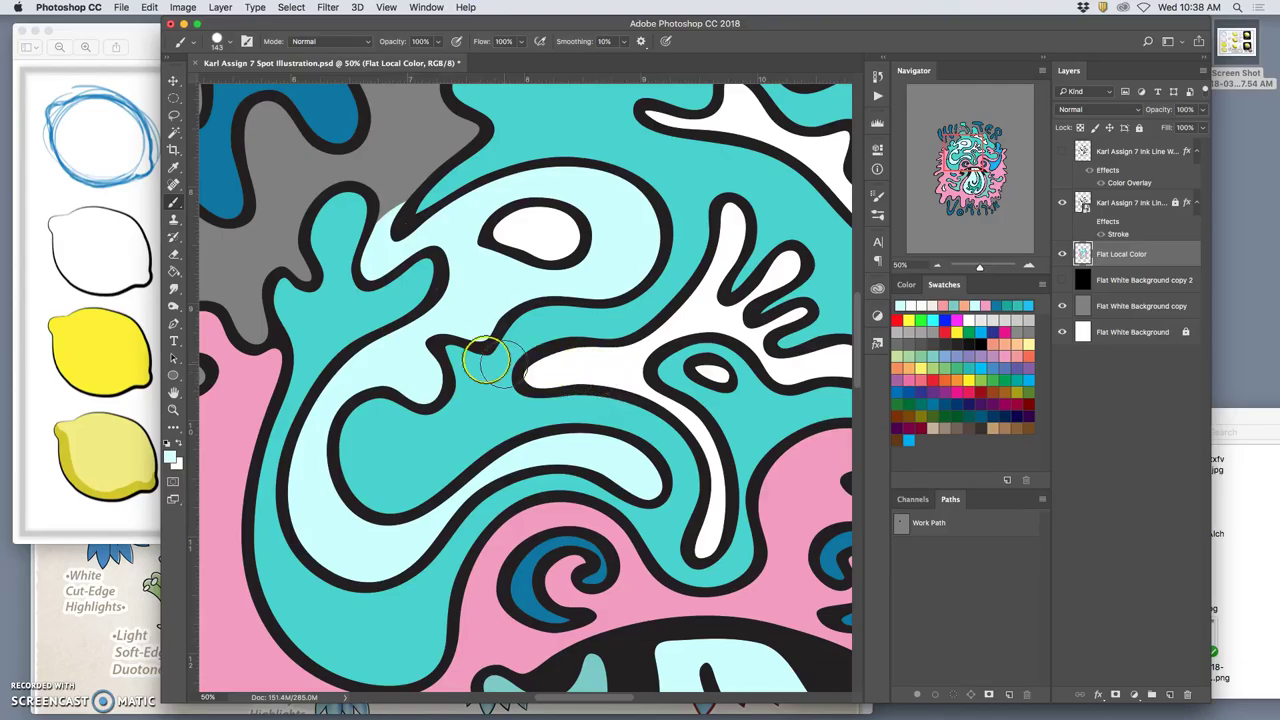
click(392, 226)
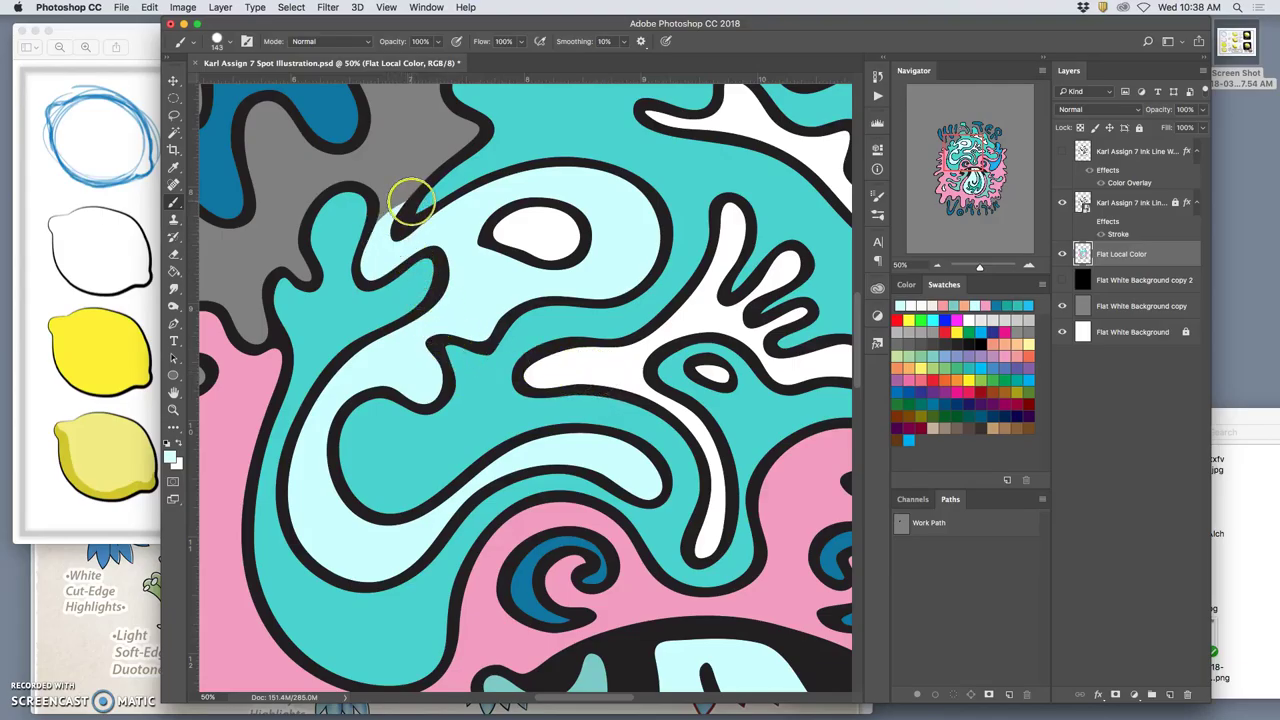
click(411, 206)
key(super+minus)
key(super+minus)
key(super+minus)
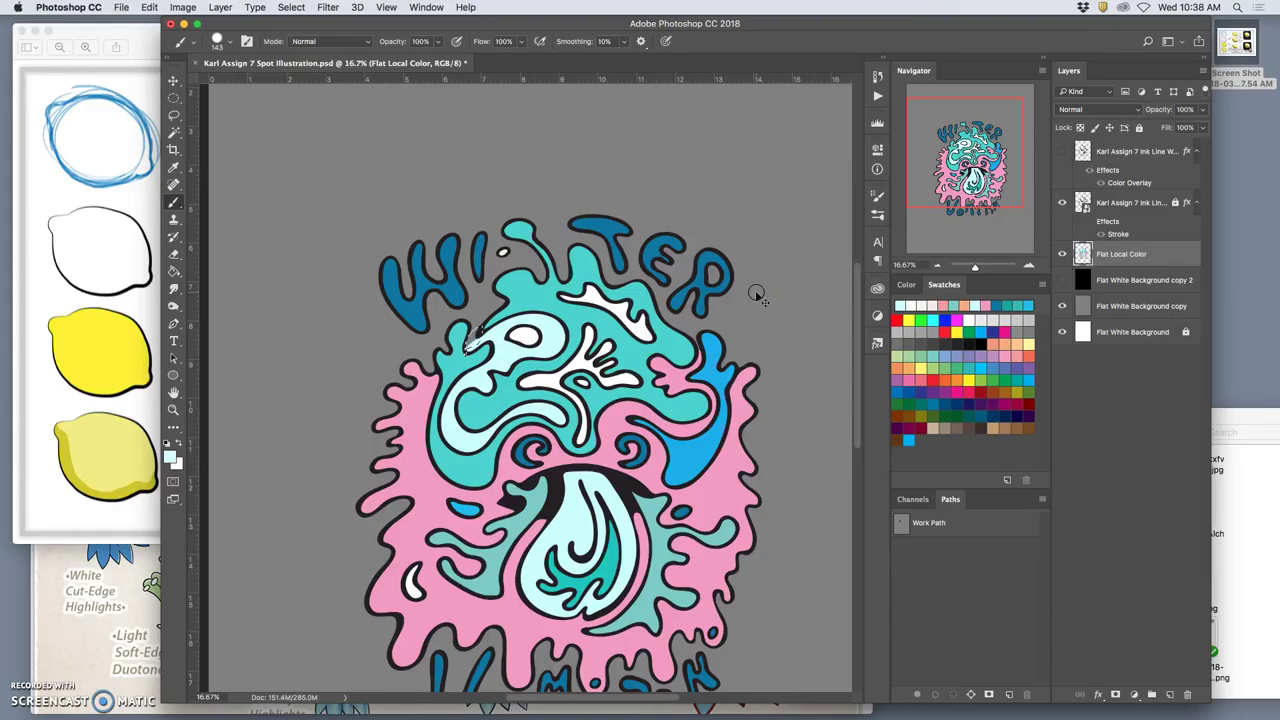
- Make a Flat Local Color copy with Cmd+J, select it, and open Image > Adjustments
mouse_move(757, 289)
mouse_down()
mouse_move(763, 274)
mouse_move(749, 277)
mouse_up()
scroll(747, 279, down, 5)
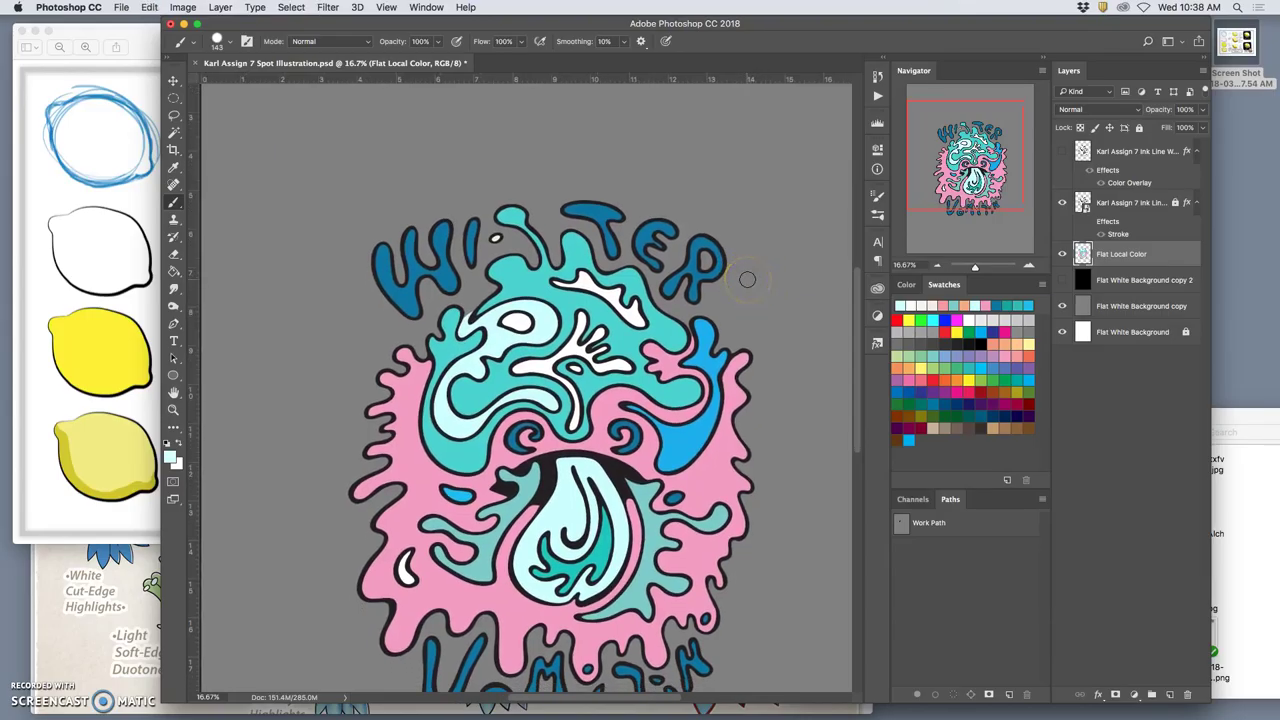
scroll(747, 279, up, 1)
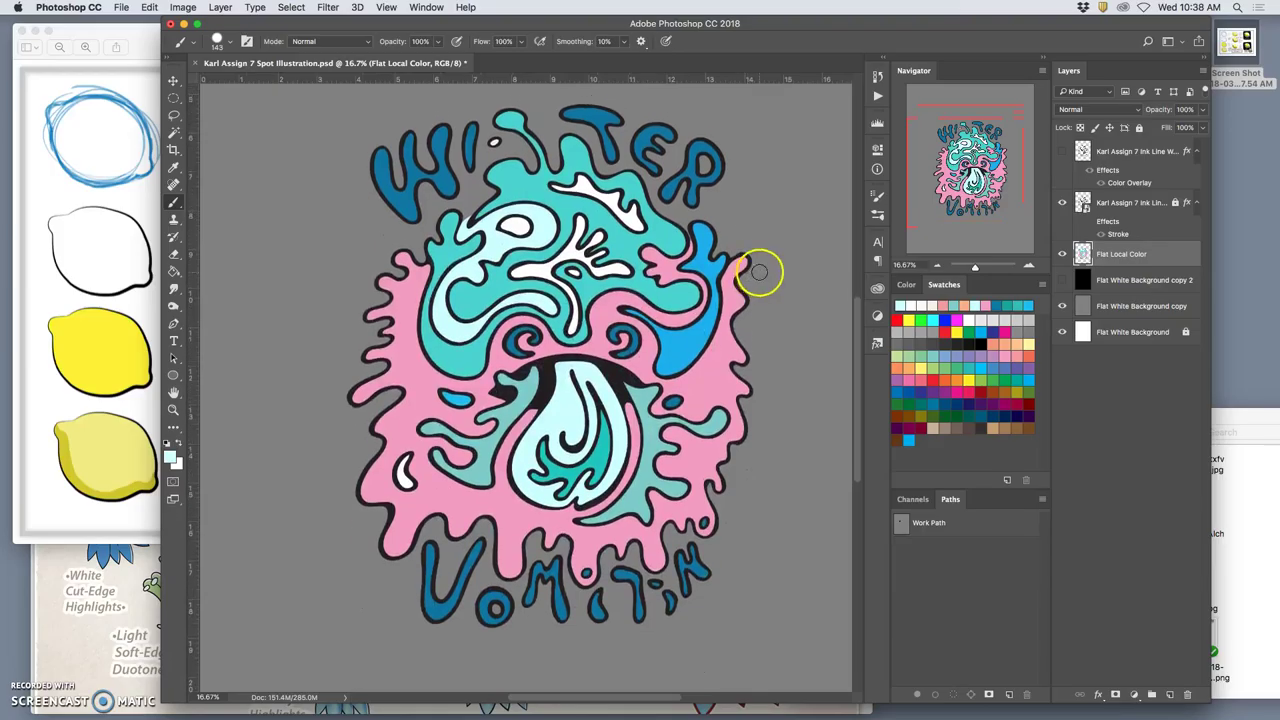
mouse_move(760, 272)
mouse_down()
mouse_move(671, 272)
mouse_move(646, 306)
mouse_move(861, 274)
mouse_up()
click(1160, 254)
key(super+j)
click(1116, 256)
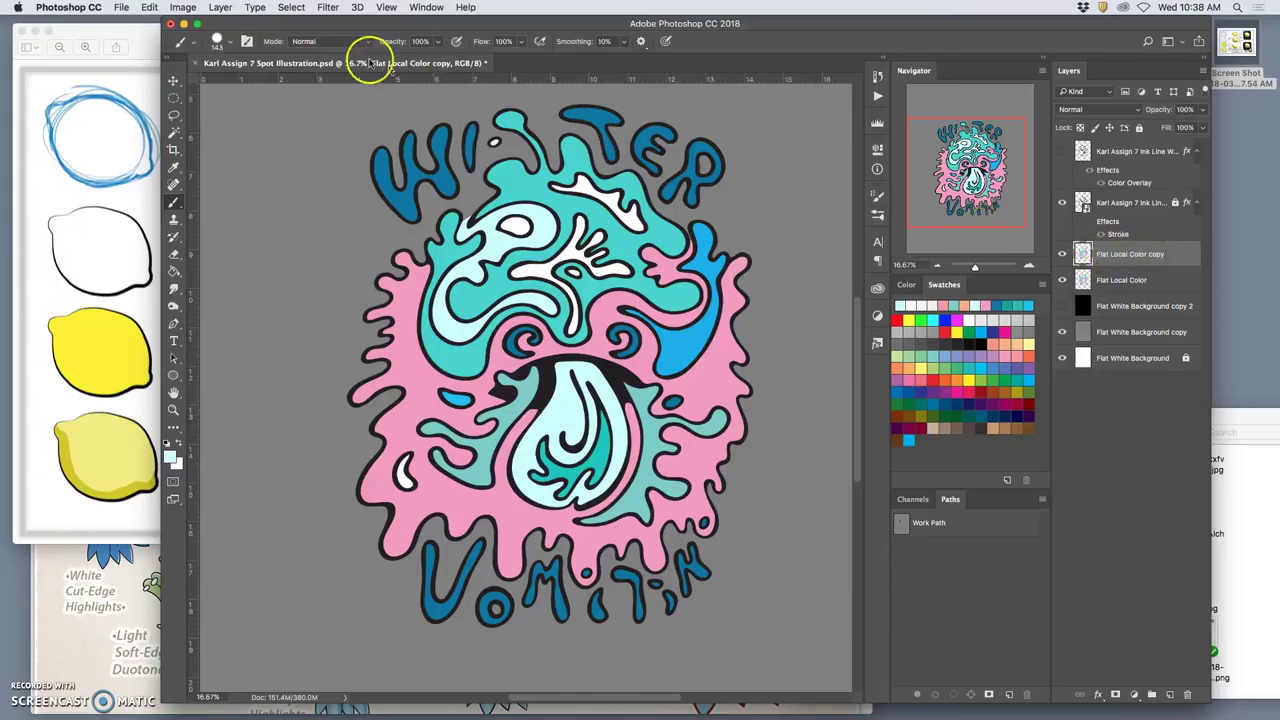
click(183, 7)
mouse_move(214, 44)
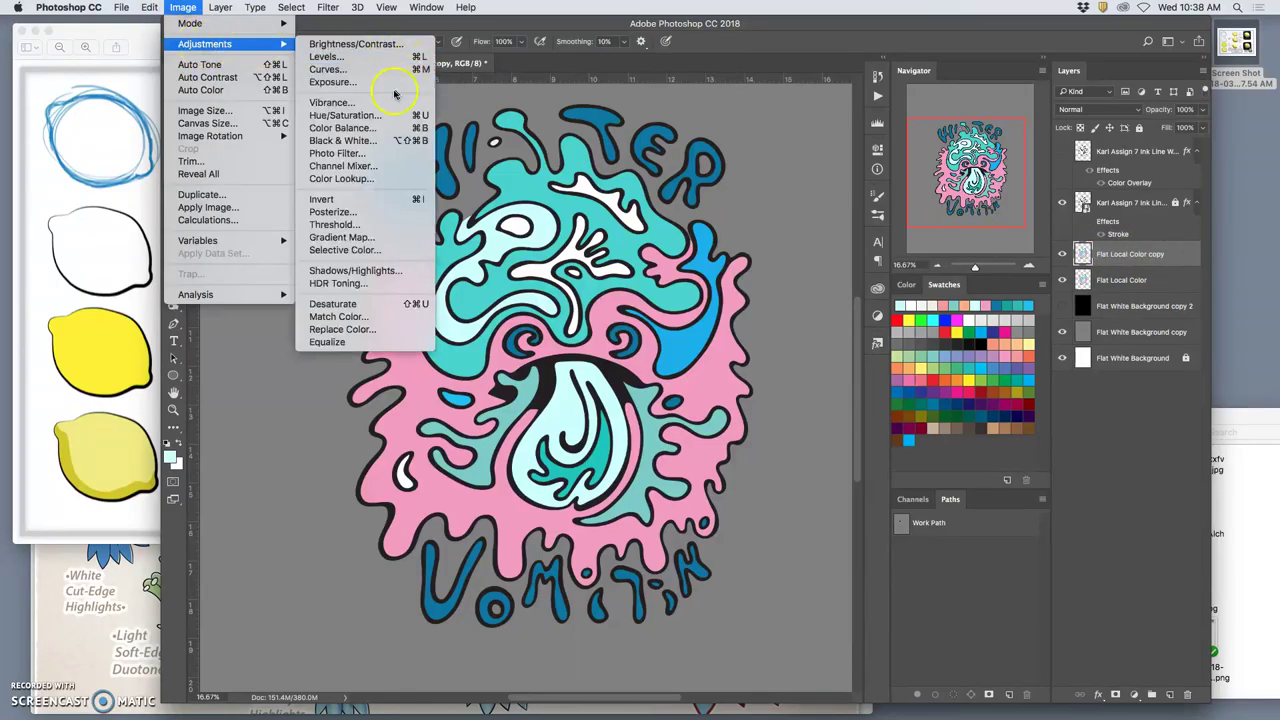
- Apply Color Balance shifting midtones and highlights toward cyan, with shadows at −14, +27, −15
click(340, 128)
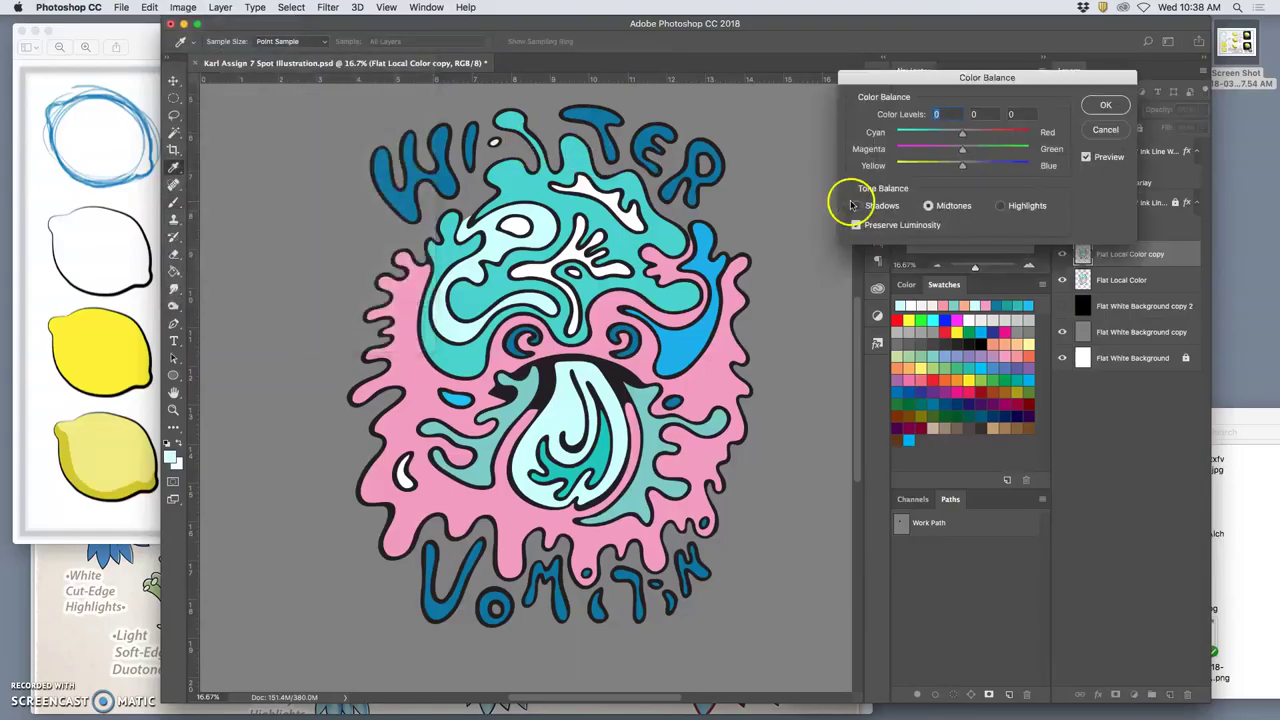
drag(964, 145, 937, 168)
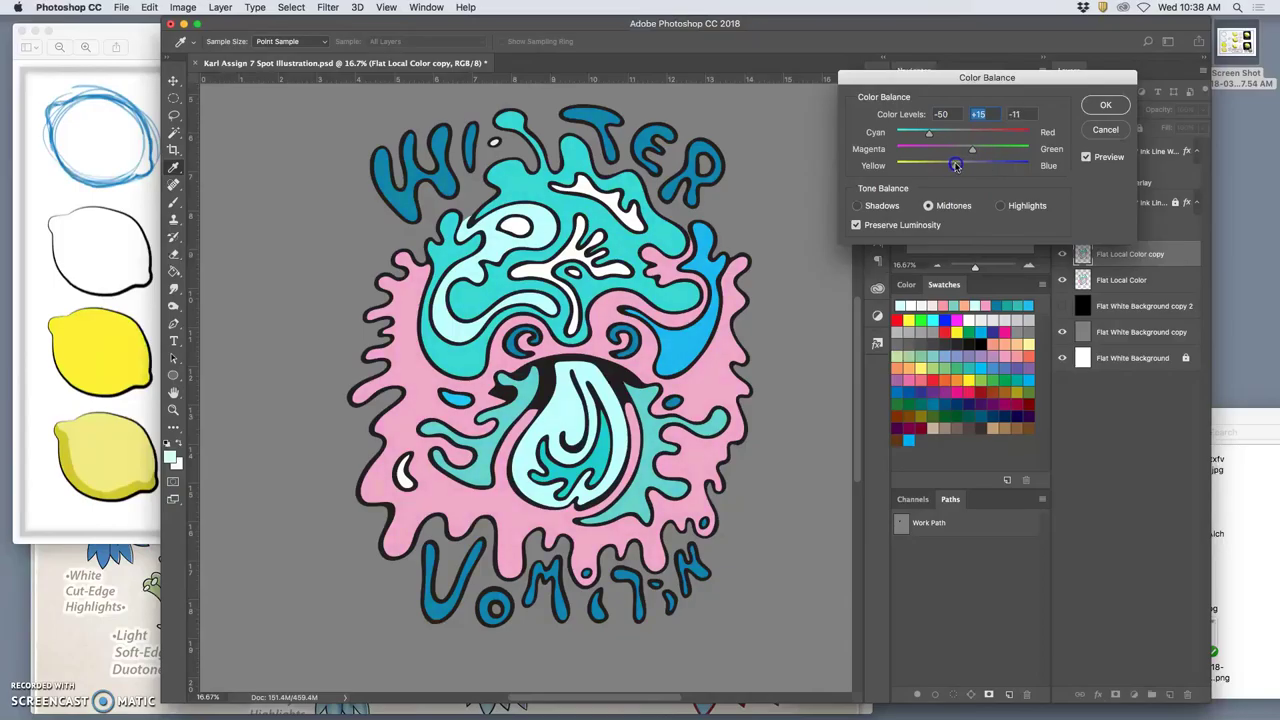
click(1001, 205)
mouse_move(964, 169)
mouse_down()
mouse_move(963, 140)
mouse_move(945, 140)
mouse_move(982, 151)
mouse_move(962, 168)
mouse_move(978, 168)
mouse_up()
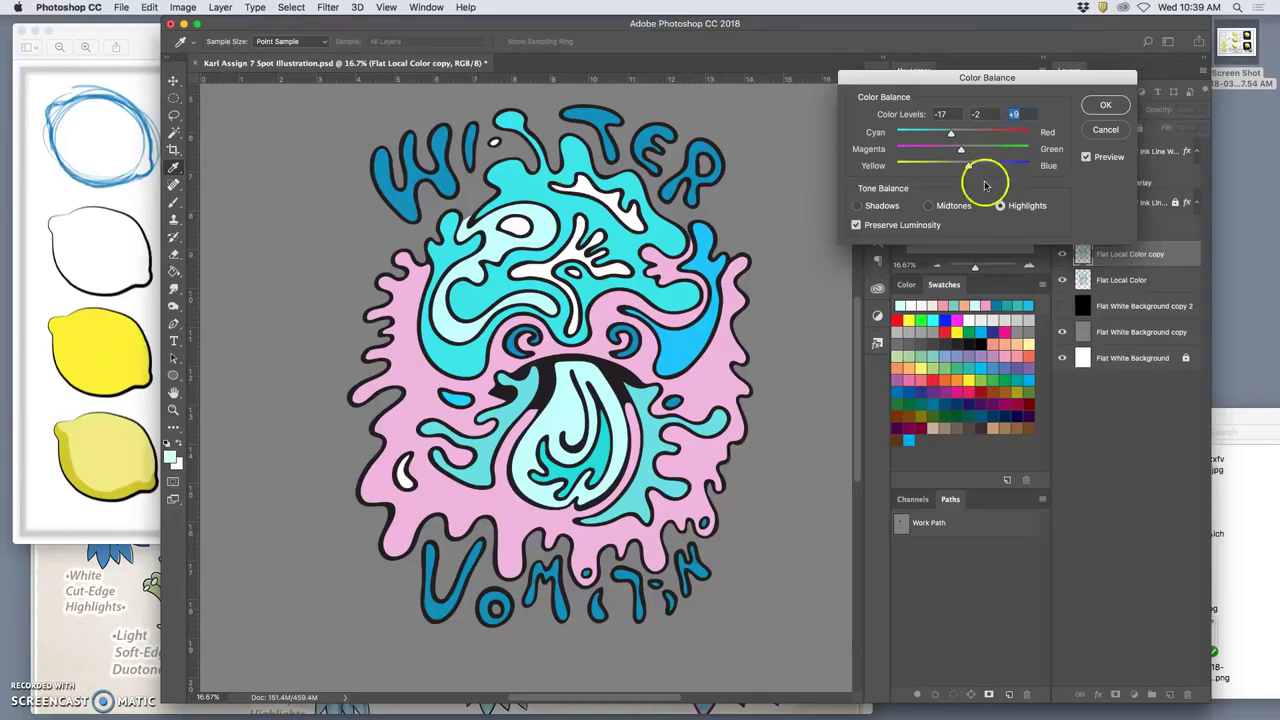
click(857, 205)
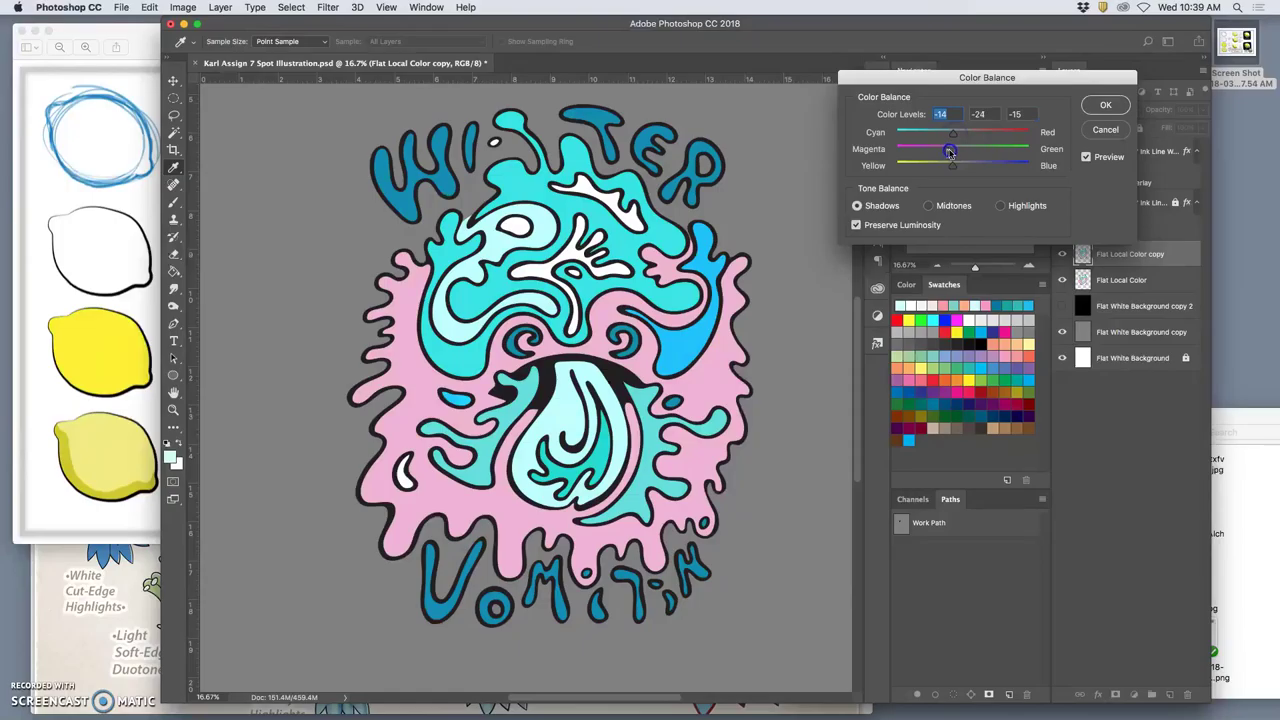
drag(993, 151, 984, 151)
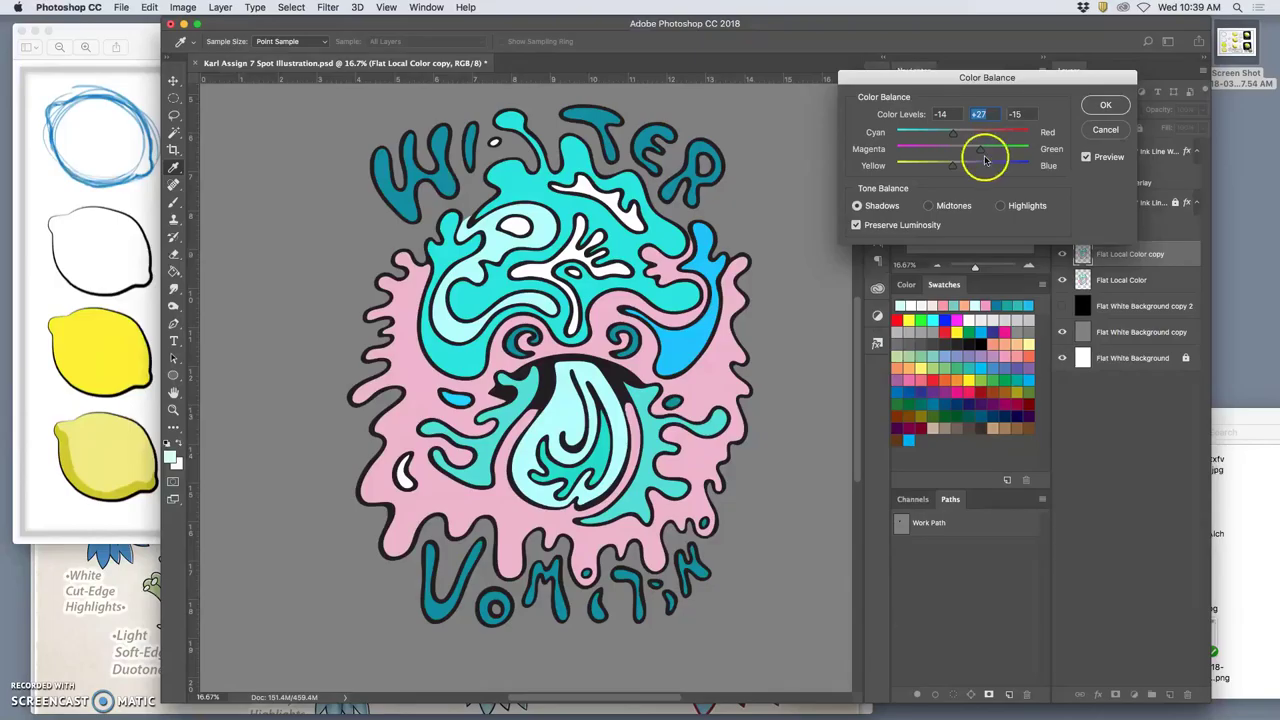
click(1100, 105)
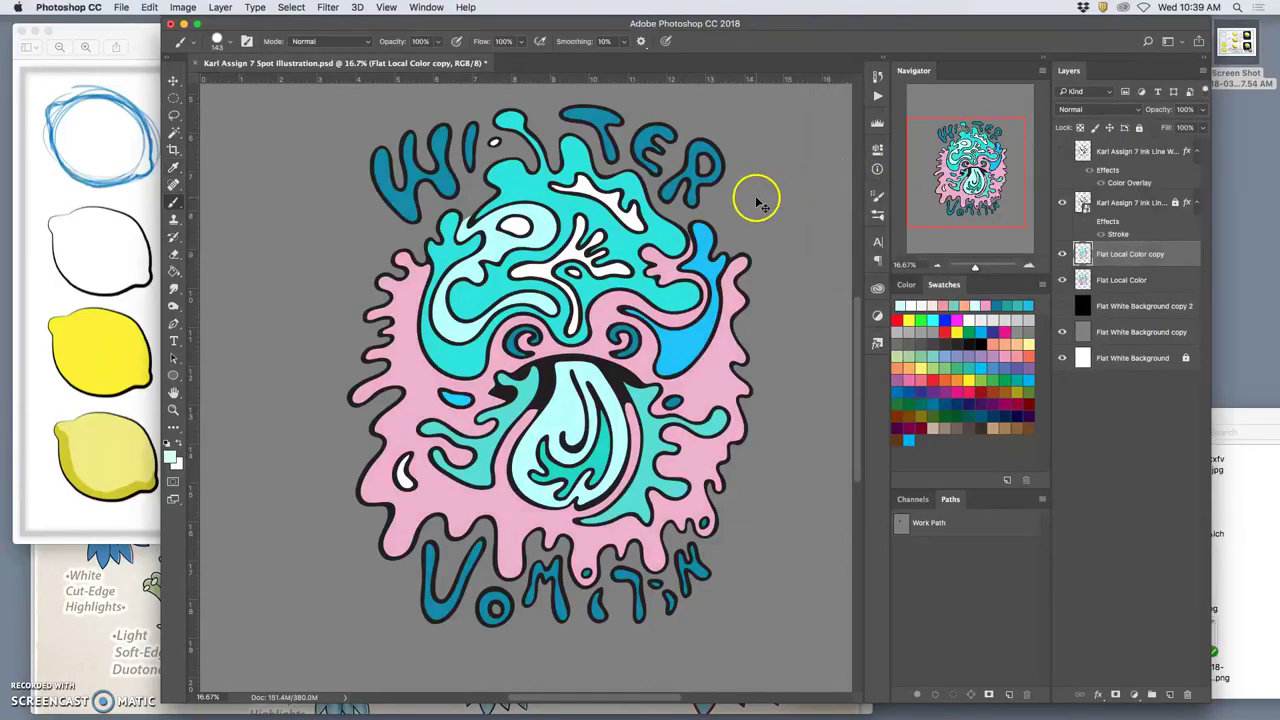
key(super+z)
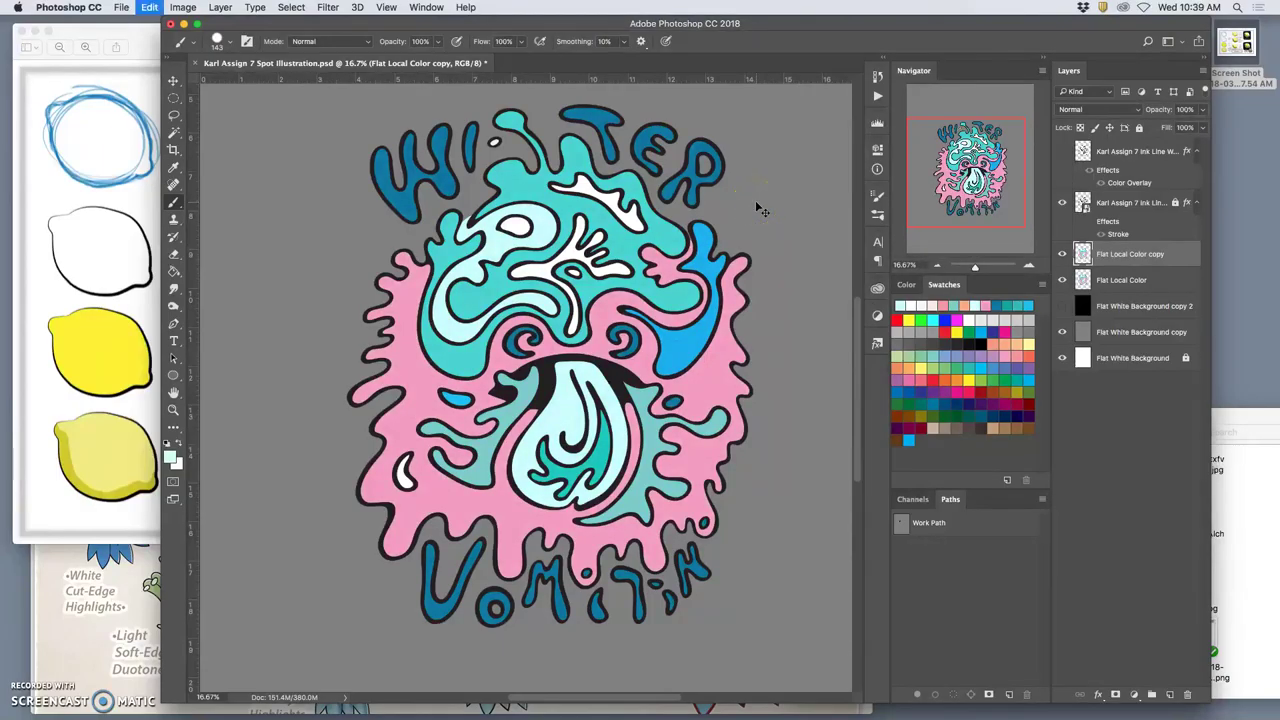
key(super+z)
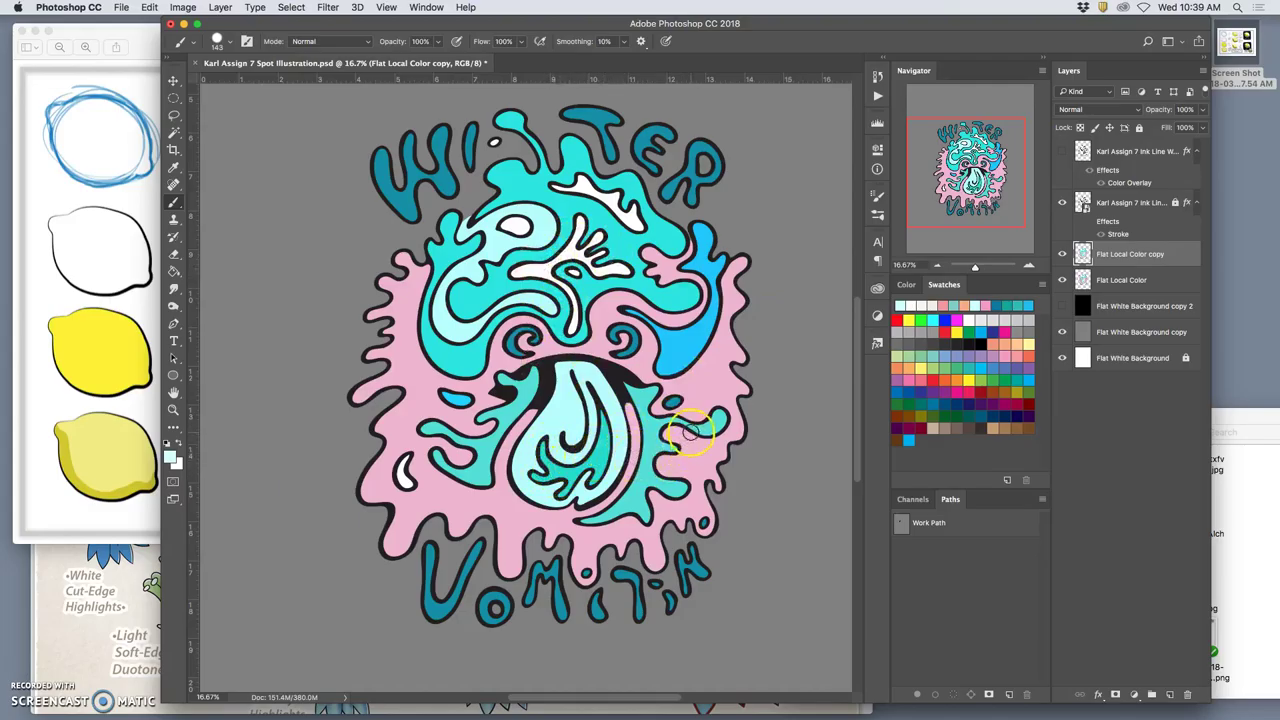
- Select the small blue blob with a contiguous Magic Wand and fill several cap shapes
click(173, 133)
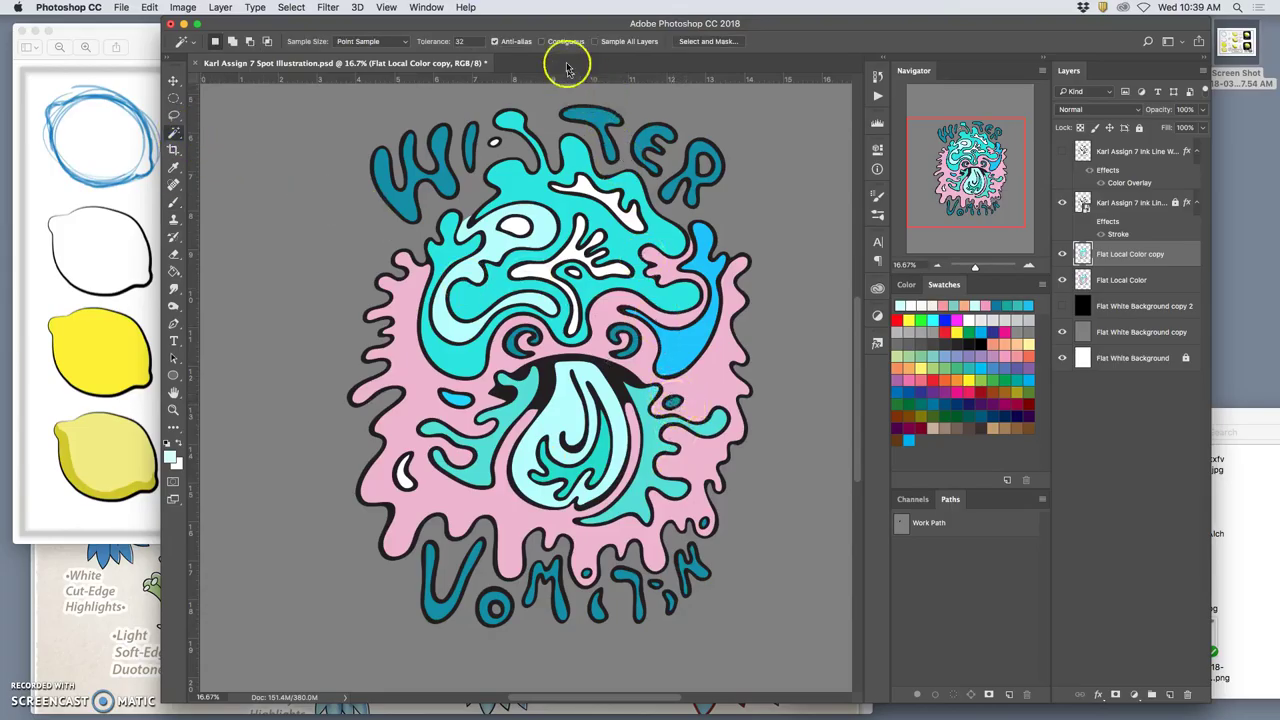
click(541, 41)
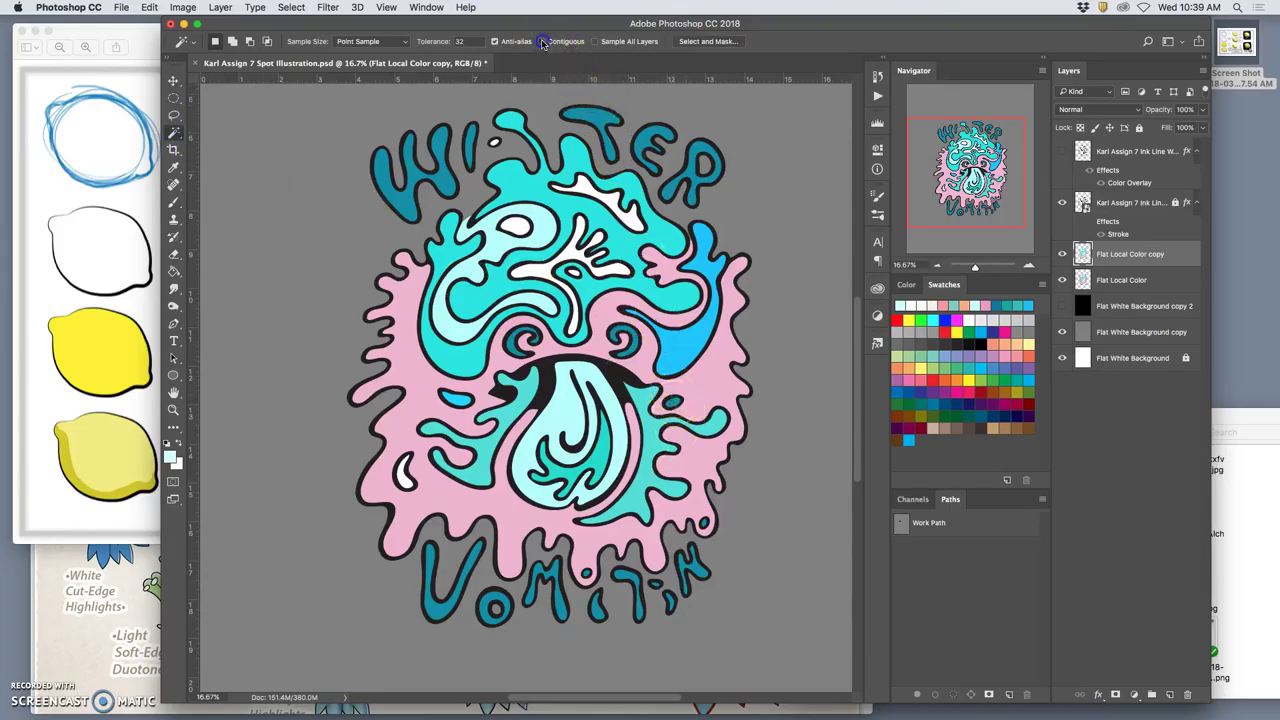
click(672, 401)
shift+click(457, 358)
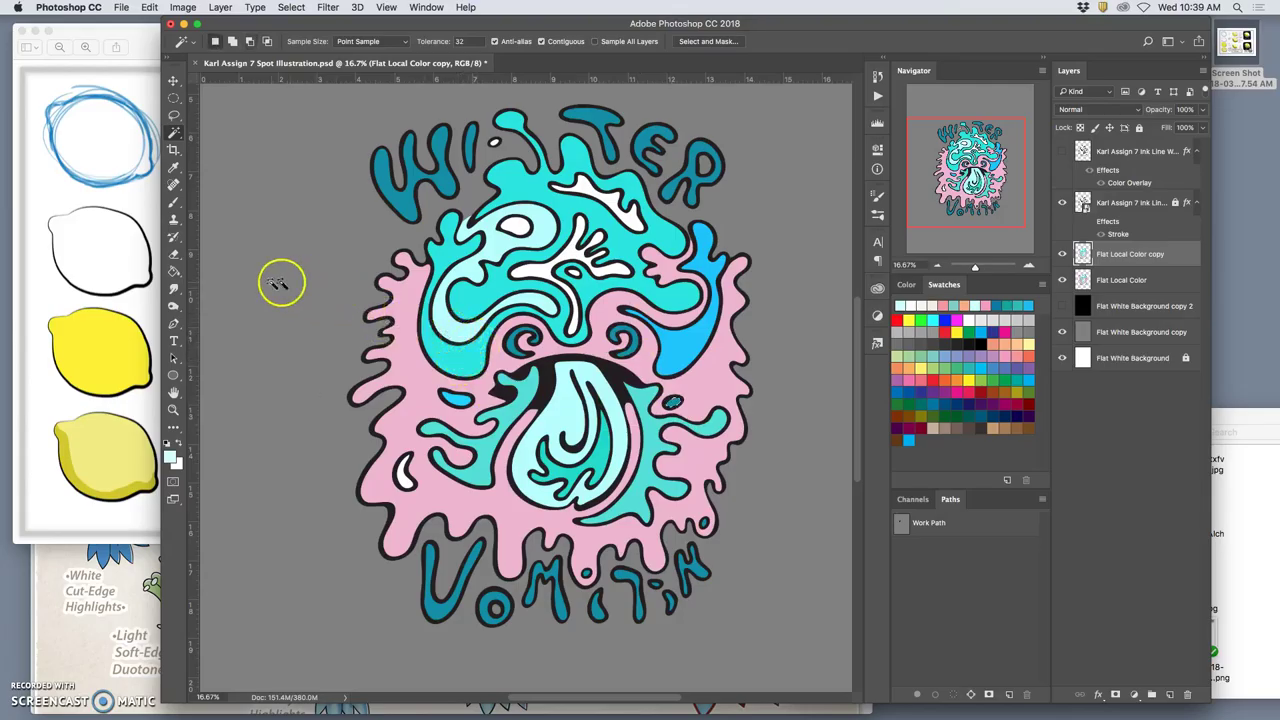
click(176, 271)
click(408, 475)
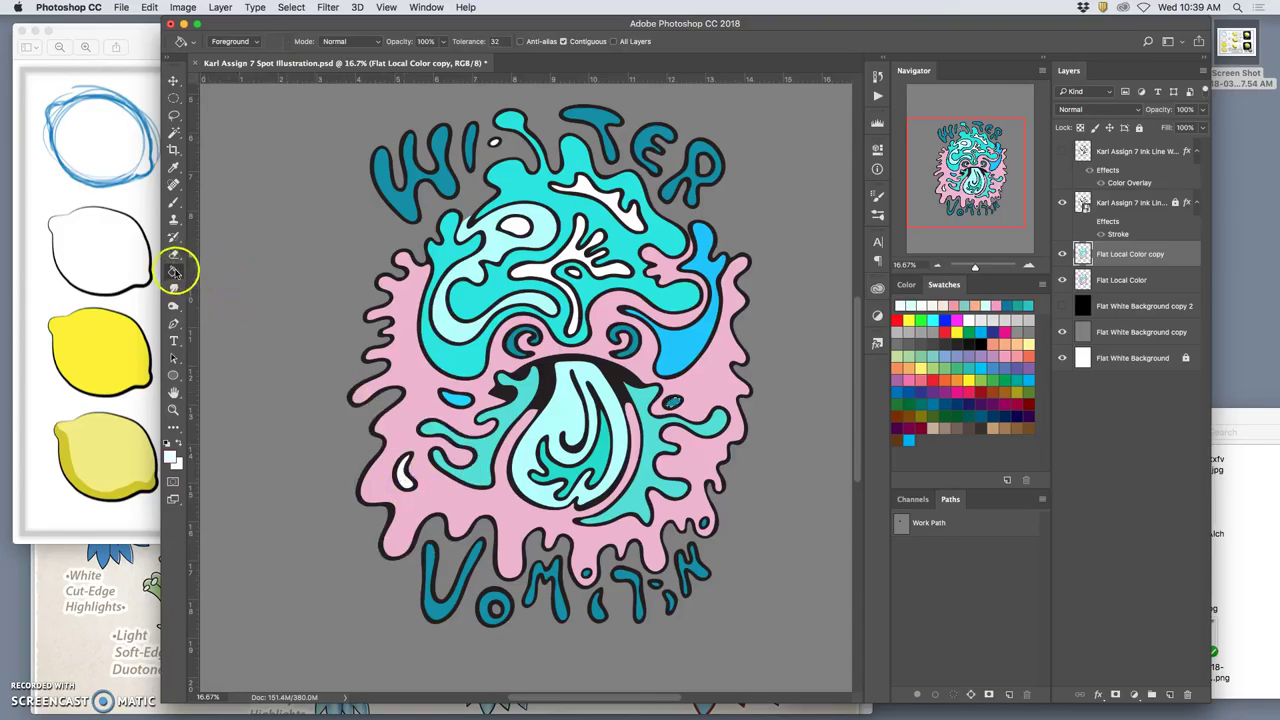
click(672, 404)
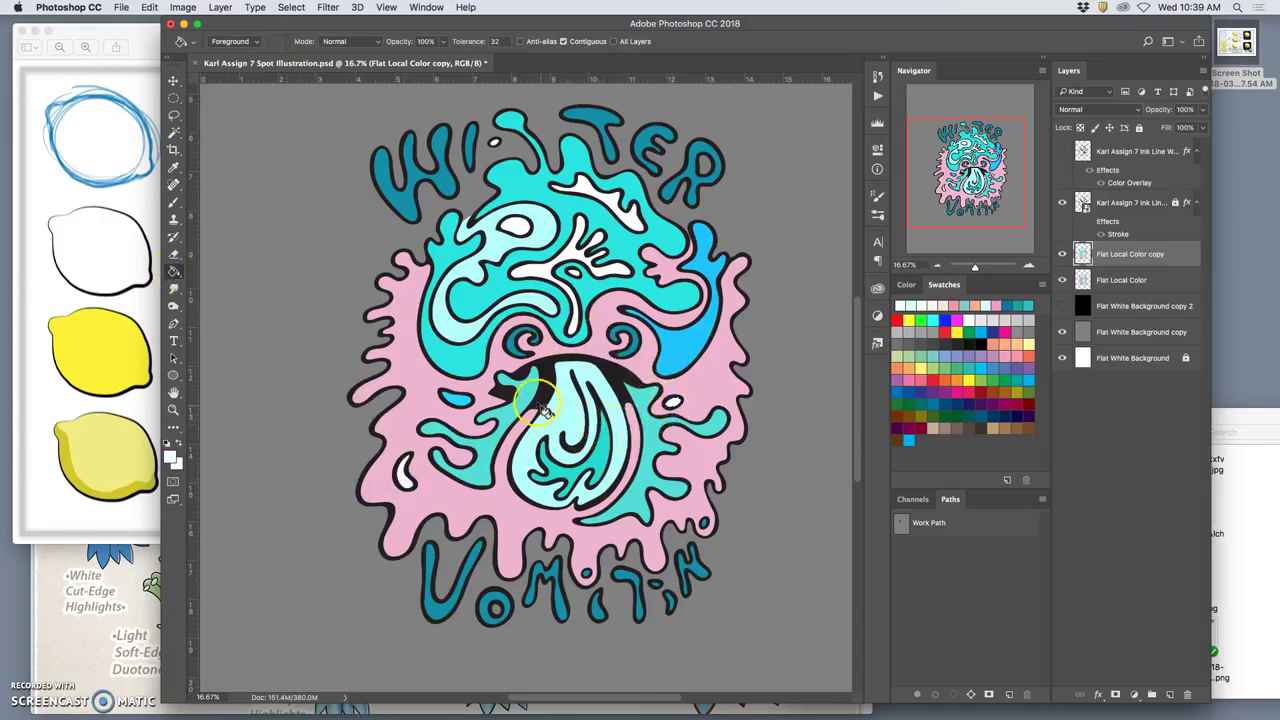
click(497, 343)
click(467, 329)
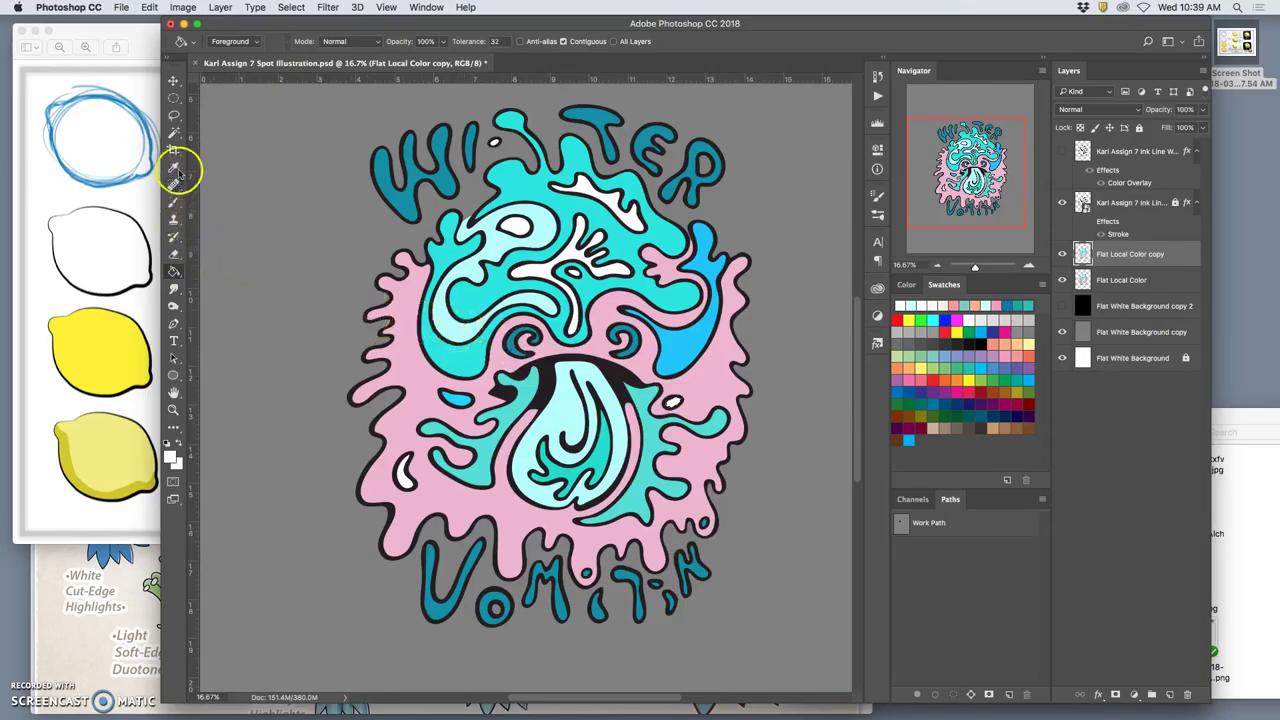
- Select the remaining pale cyan areas in the cap and fill them white
click(176, 133)
click(477, 368)
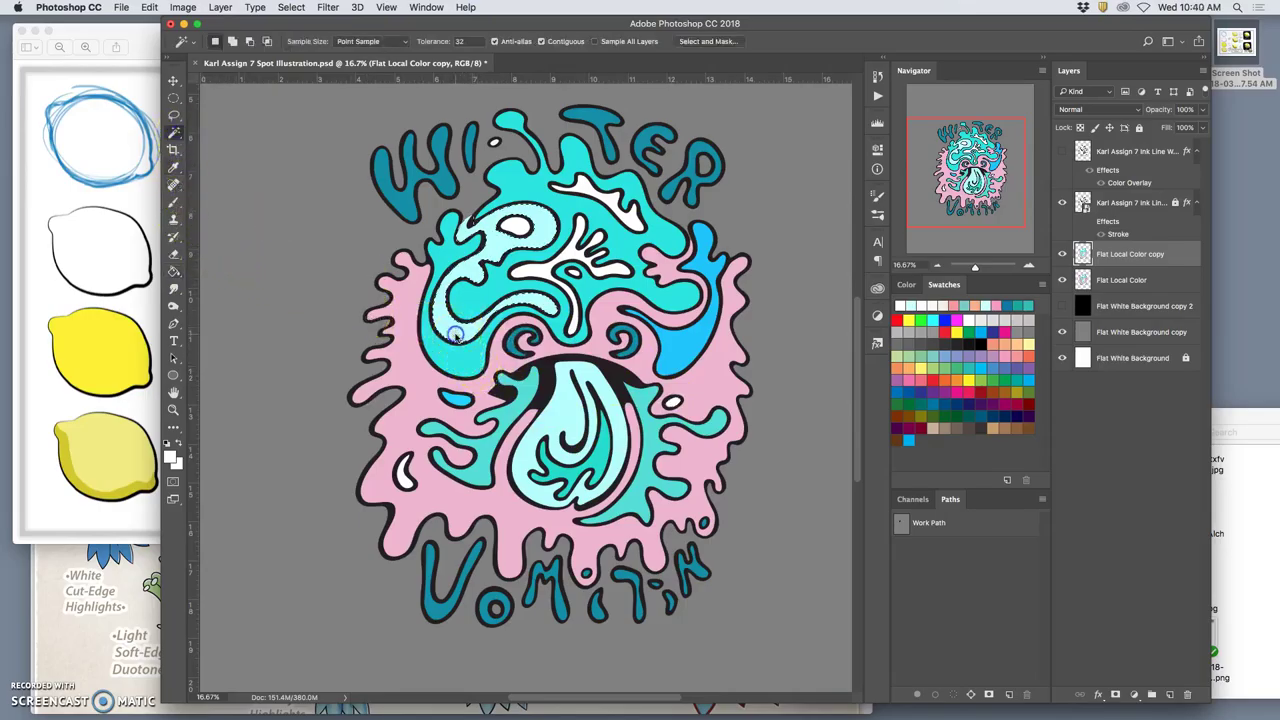
shift+click(455, 335)
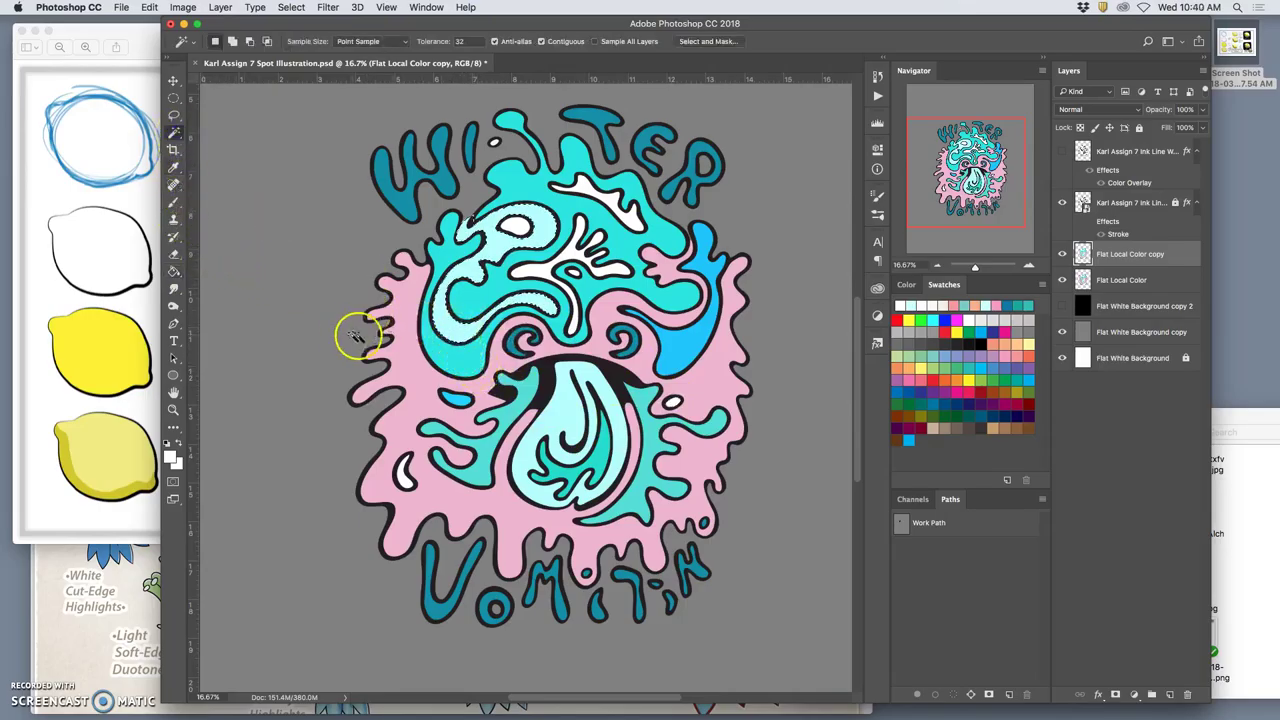
click(172, 272)
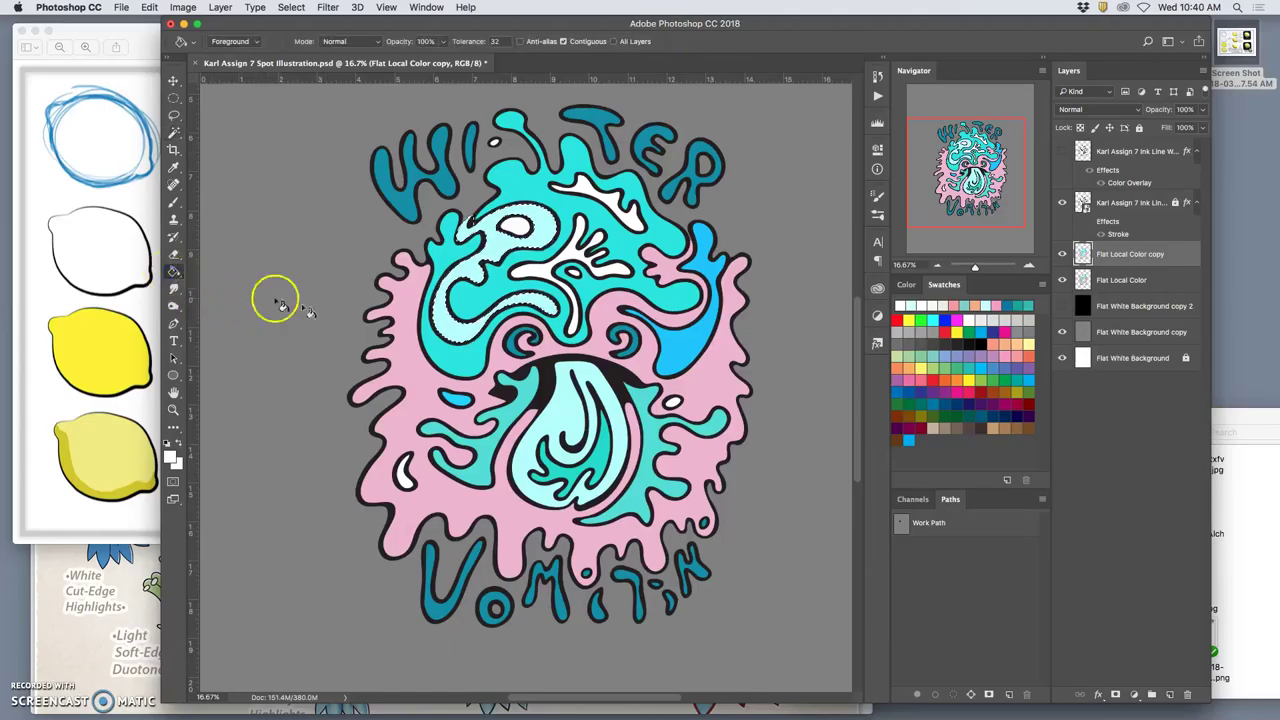
click(453, 335)
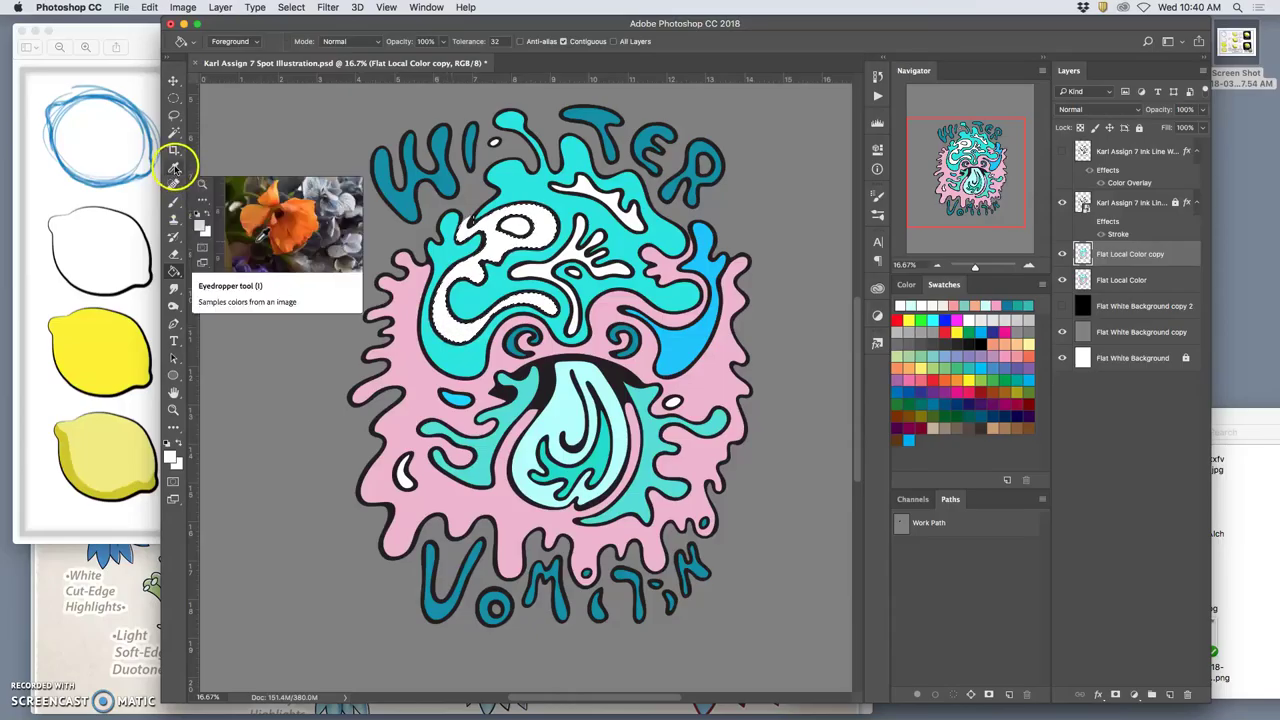
- Paint-bucket fill the white shapes in the cap and teardrop with light cyan
click(174, 131)
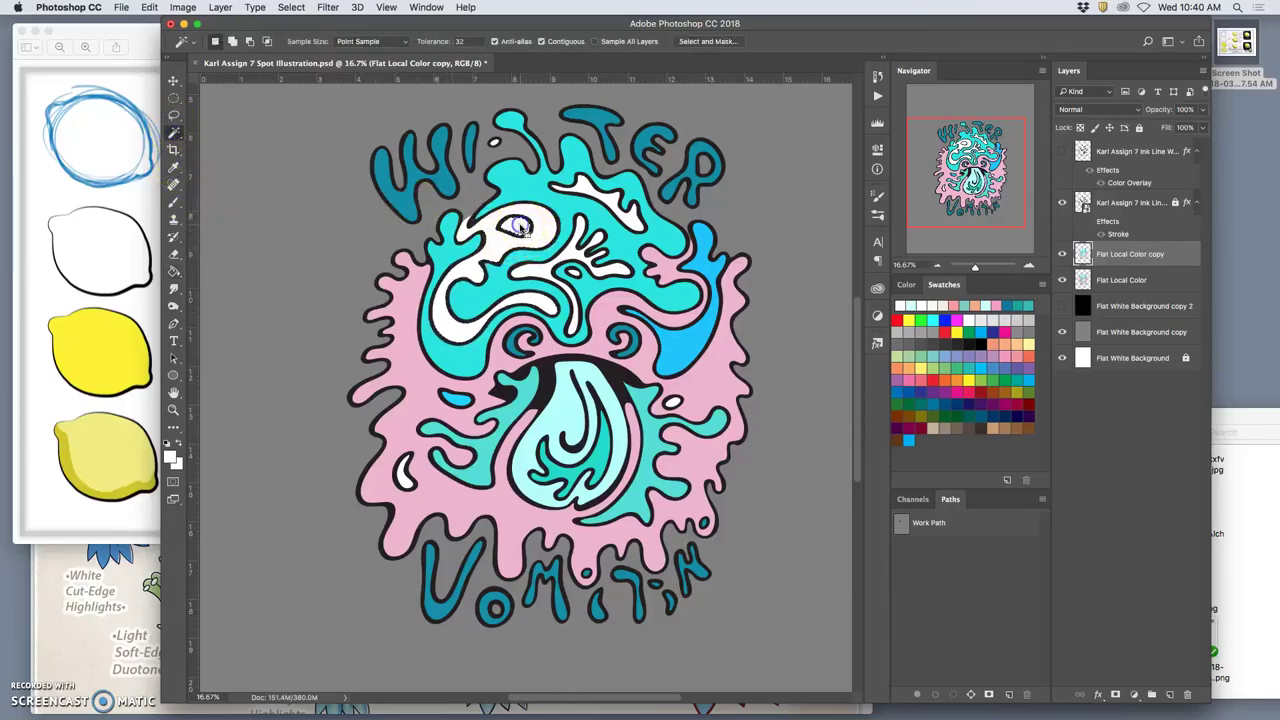
click(174, 271)
click(543, 411)
click(556, 413)
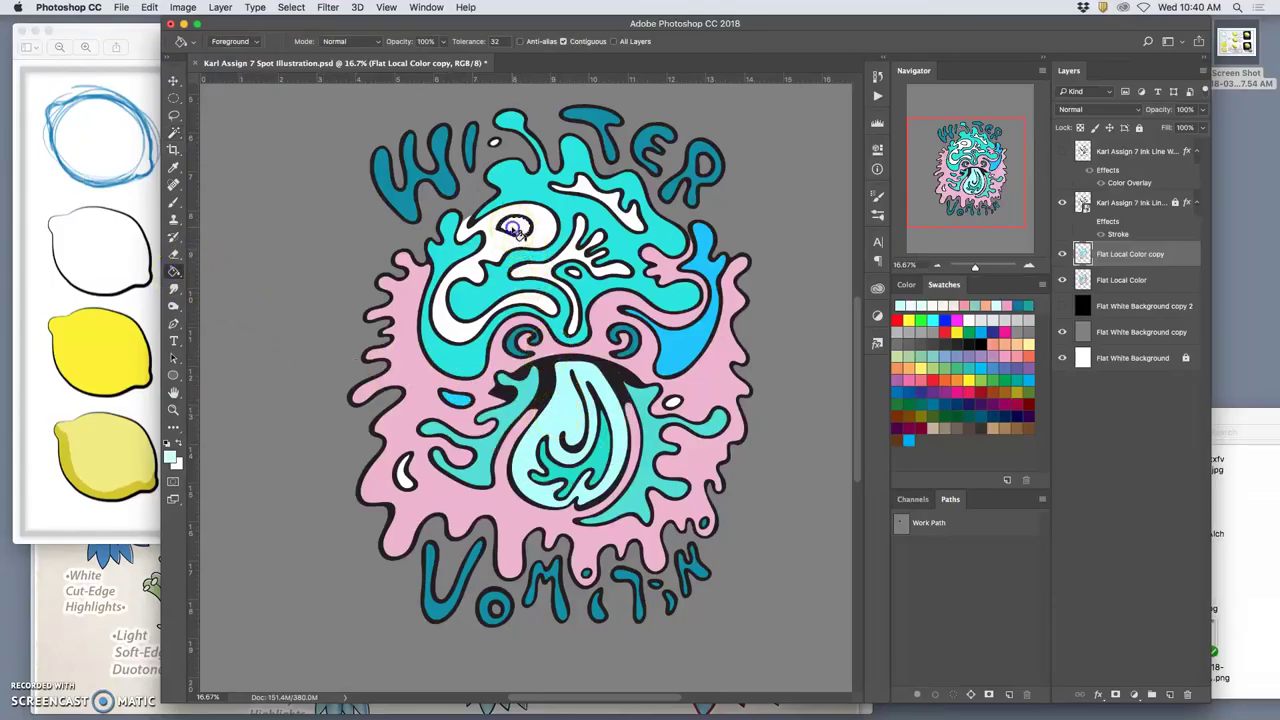
click(548, 323)
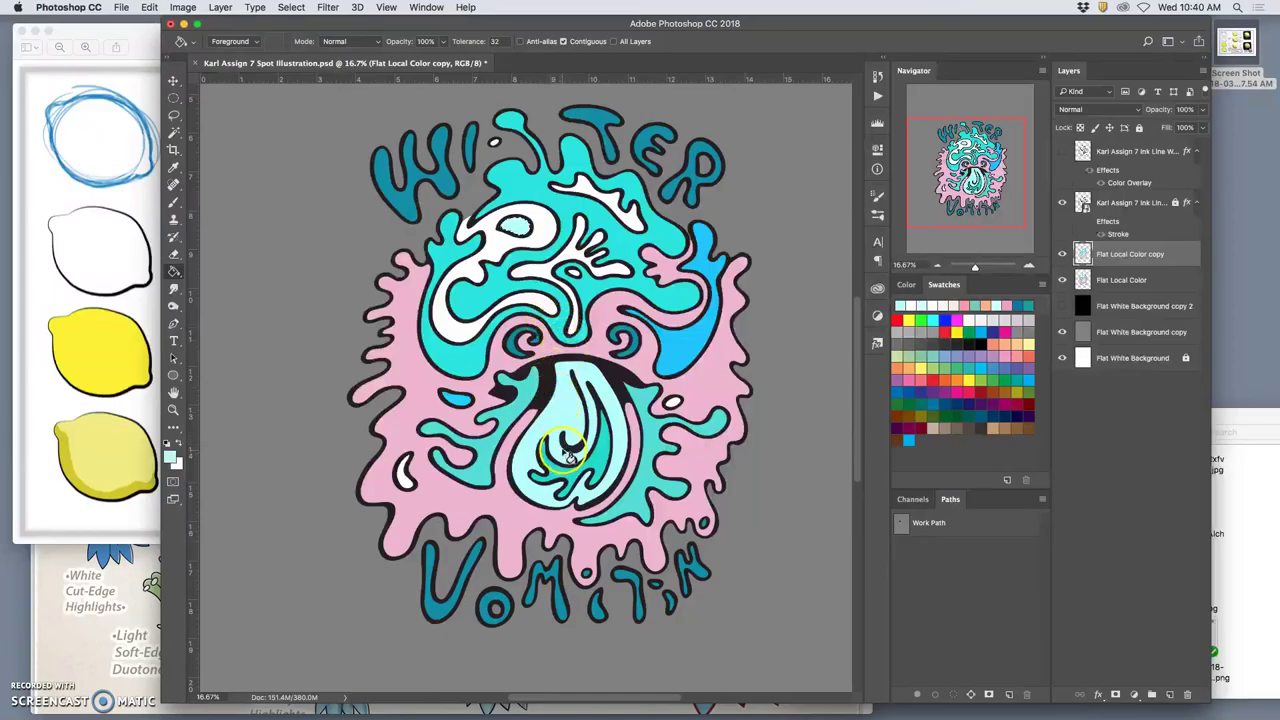
click(610, 457)
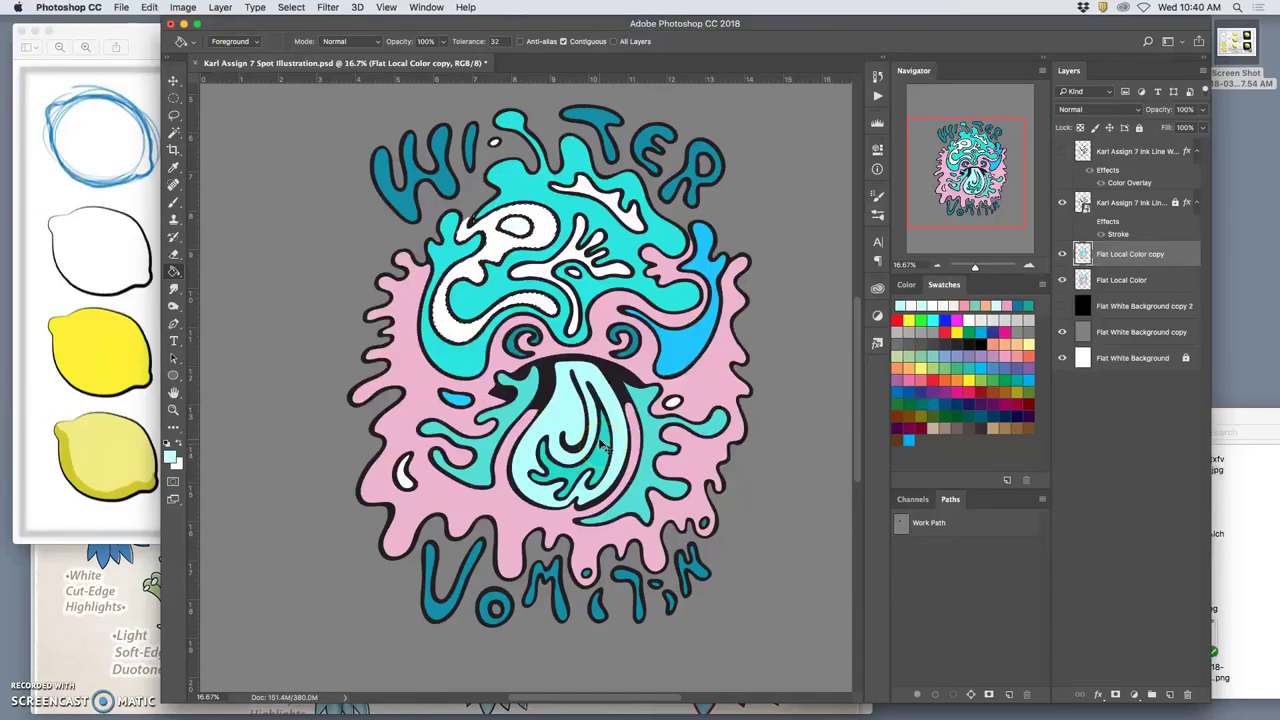
click(488, 318)
click(417, 280)
click(403, 493)
click(404, 482)
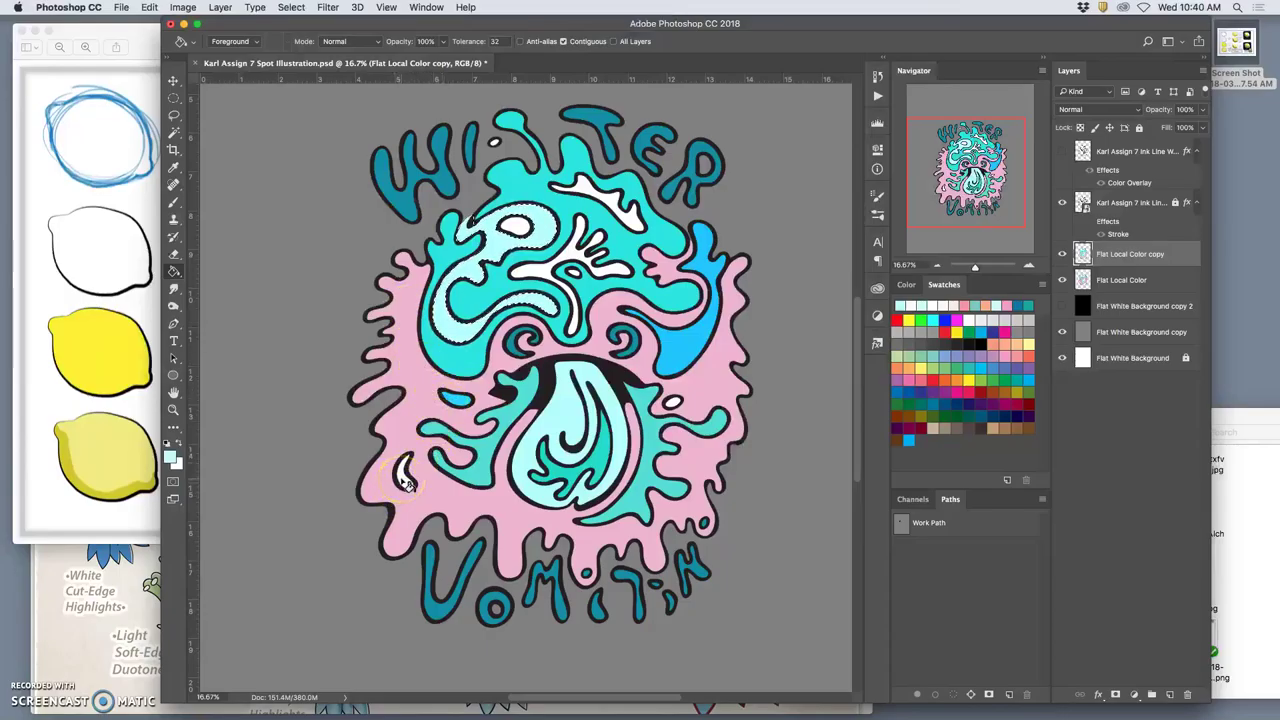
- Select the small white drop on the splash's left edge and fill it light cyan
click(174, 133)
click(405, 486)
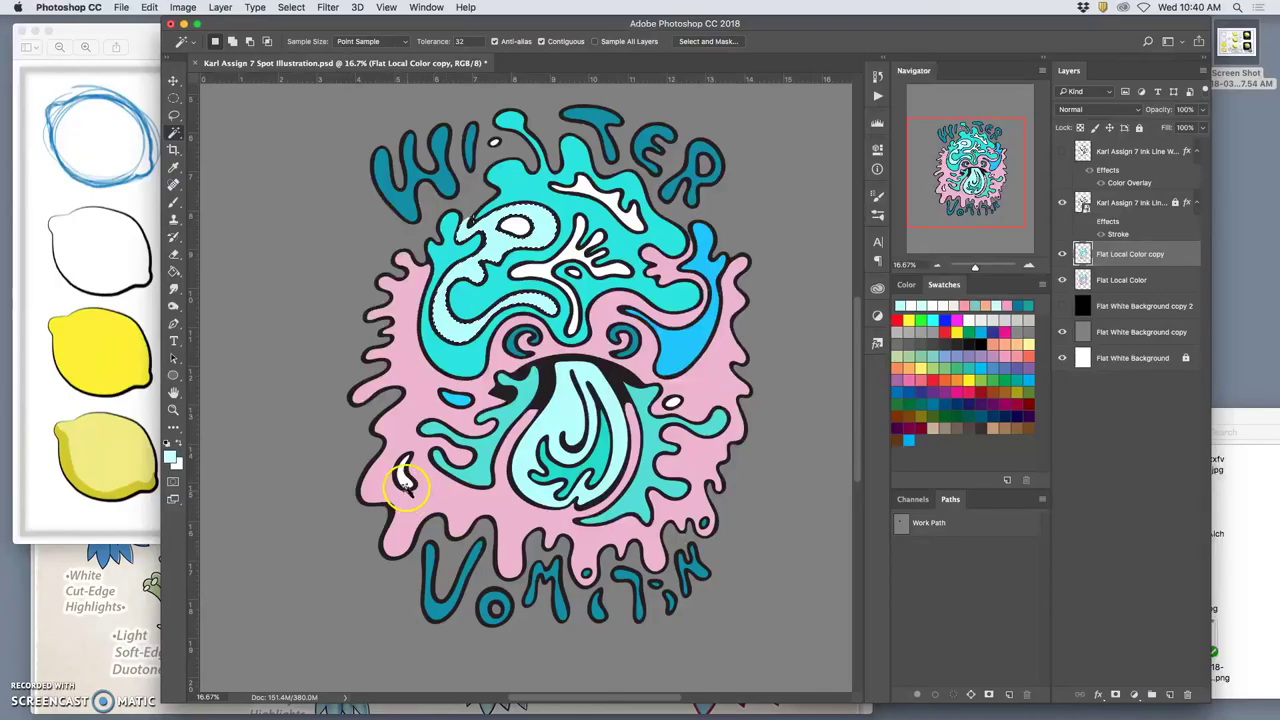
click(174, 270)
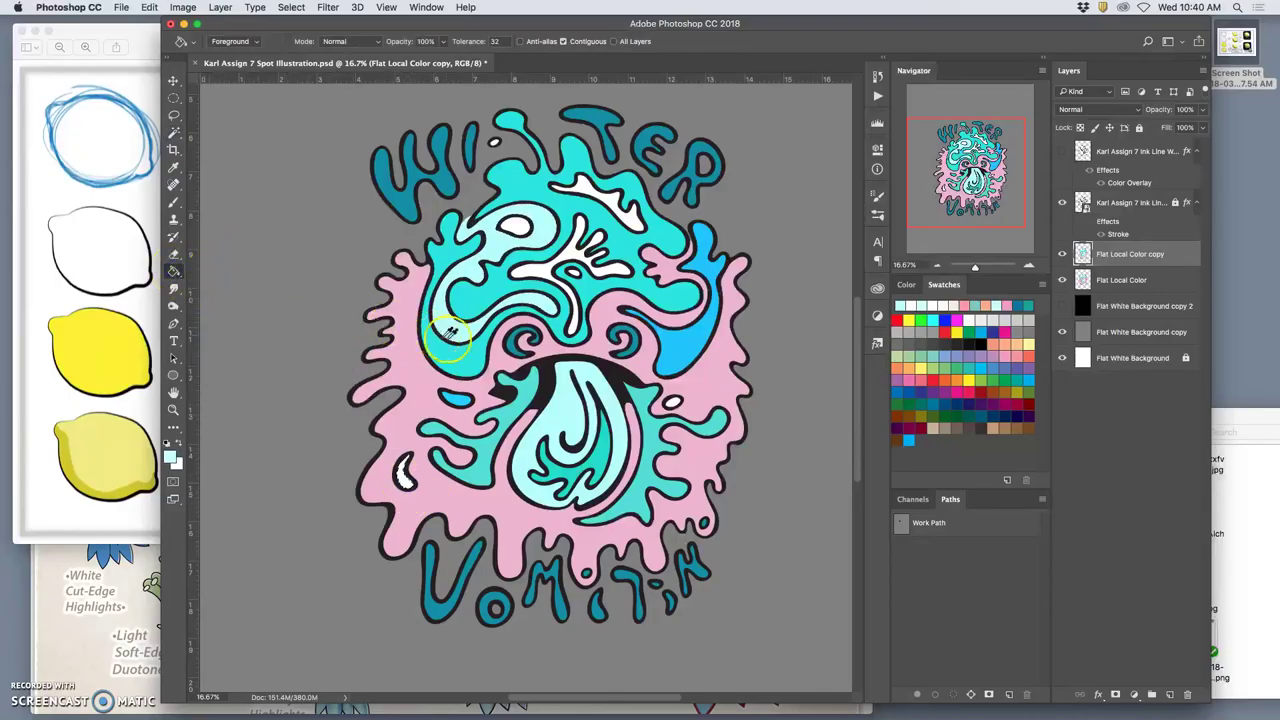
click(406, 472)
click(472, 507)
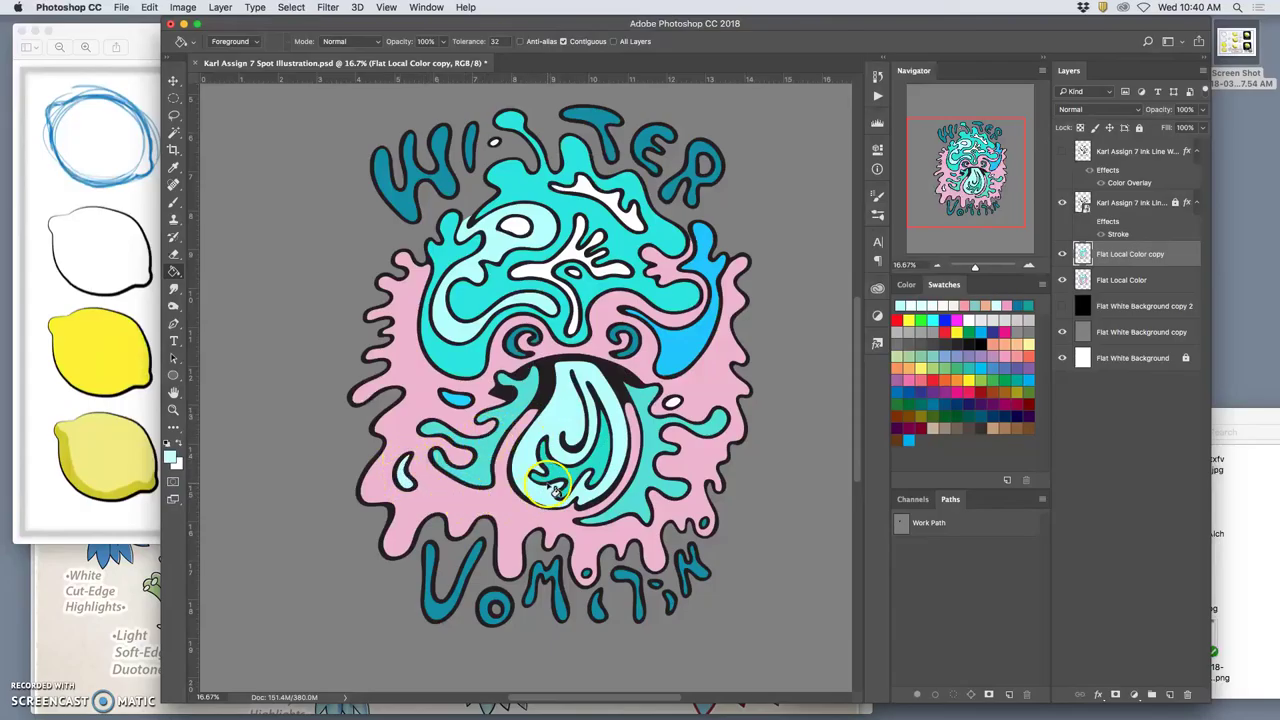